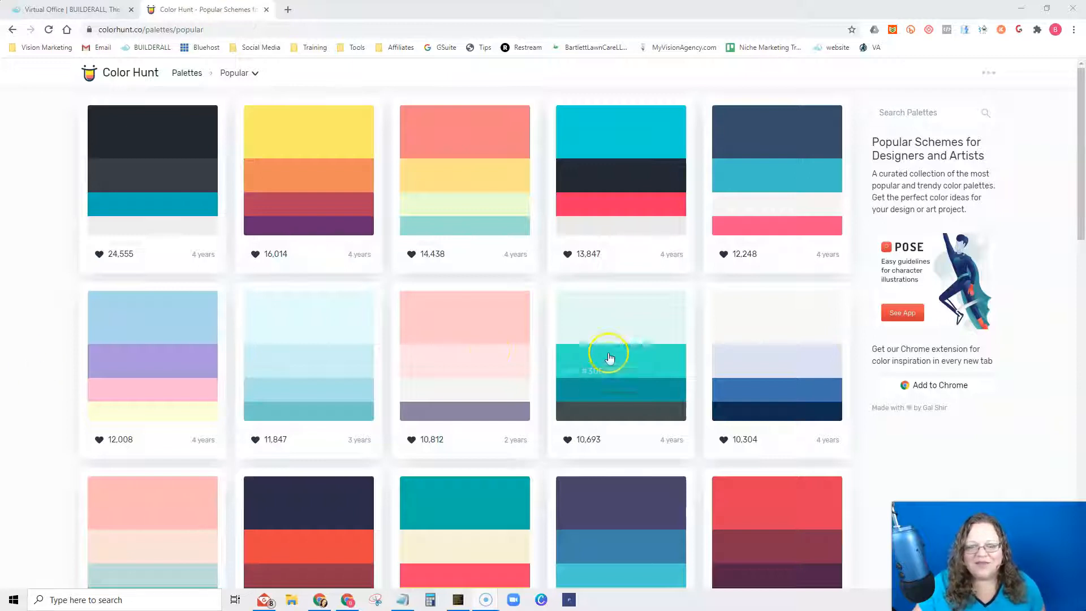
# - Browse the popular color palettes on Color Hunt and compare their color combinations
pyautogui.scroll(-1, 674, 384)
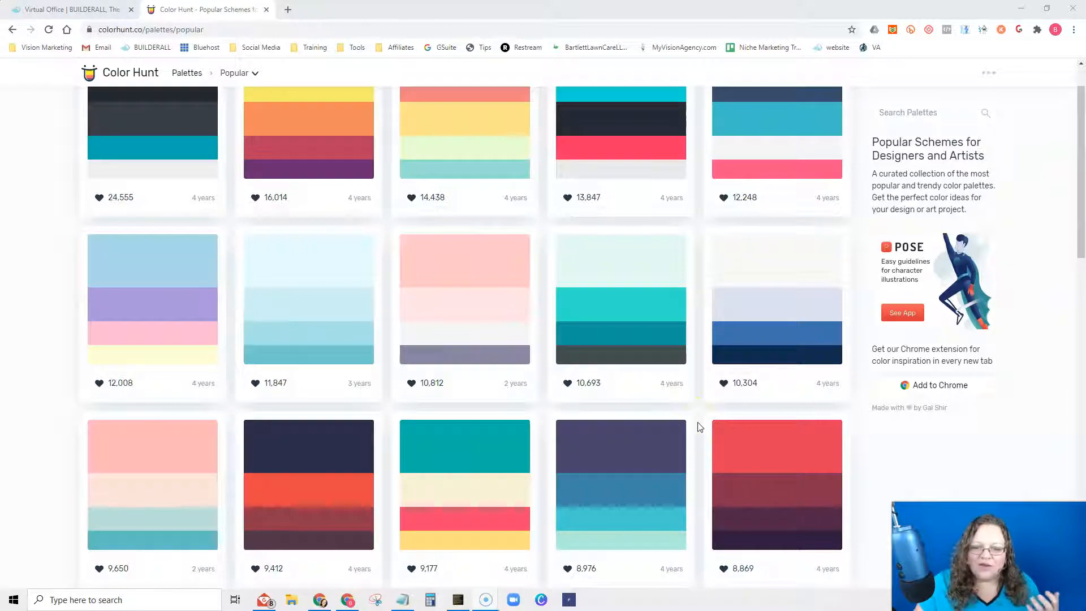
pyautogui.click(583, 310)
pyautogui.scroll(-2, 623, 316)
pyautogui.click(583, 437)
pyautogui.scroll(-10, 565, 408)
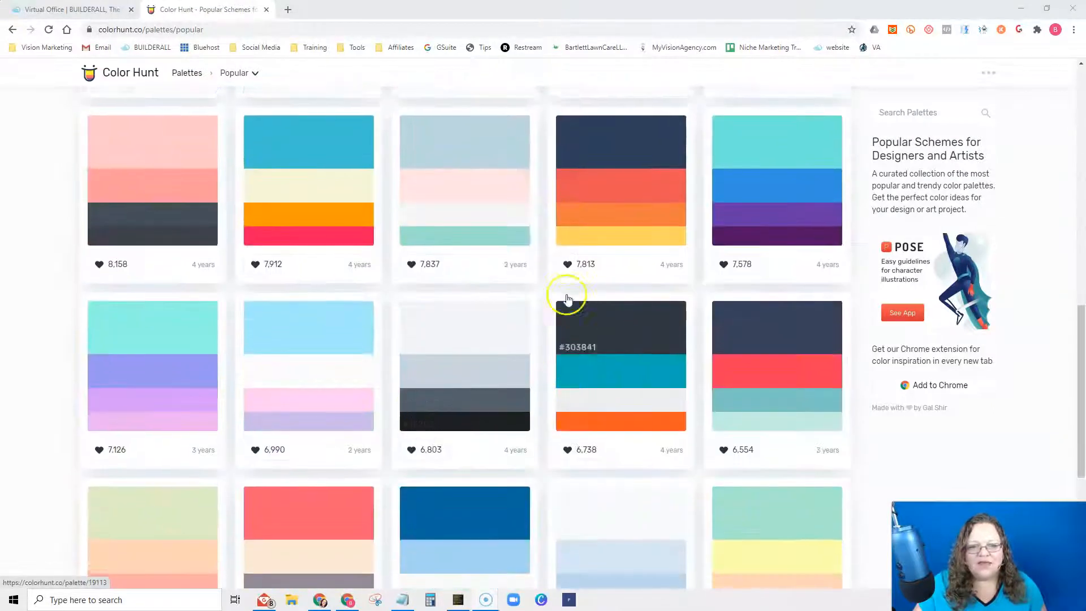
pyautogui.scroll(4, 679, 317)
pyautogui.scroll(9, 775, 380)
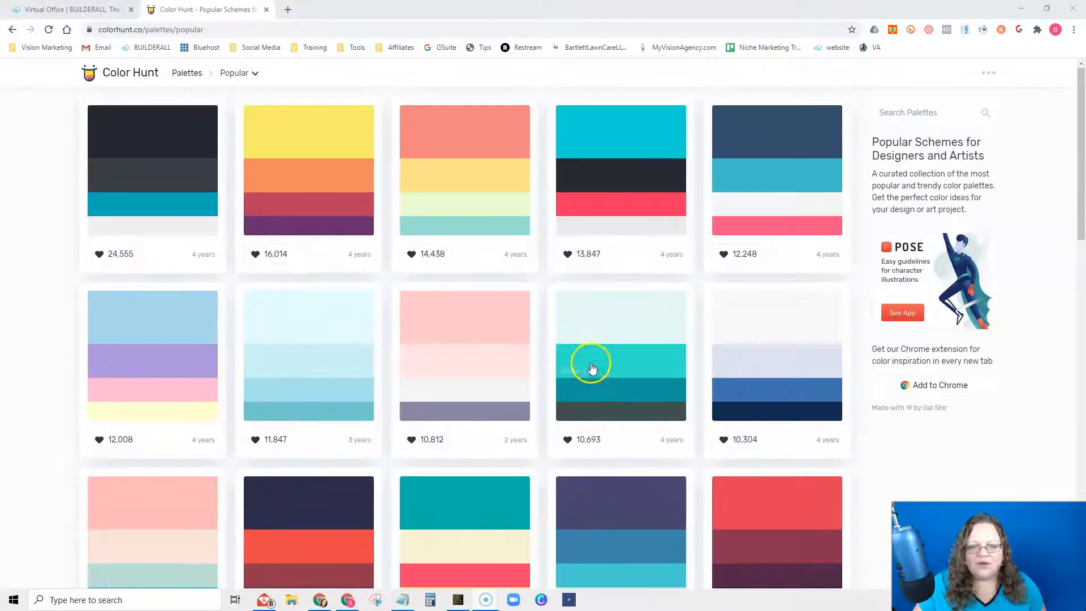
pyautogui.click(543, 355)
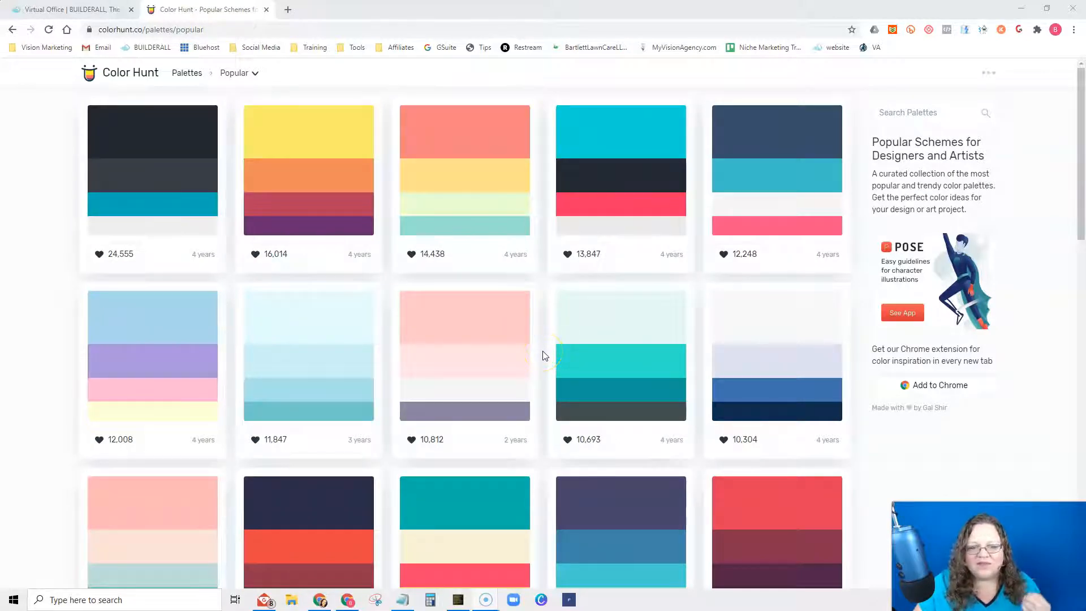
pyautogui.scroll(-5, 546, 430)
pyautogui.scroll(-5, 546, 430)
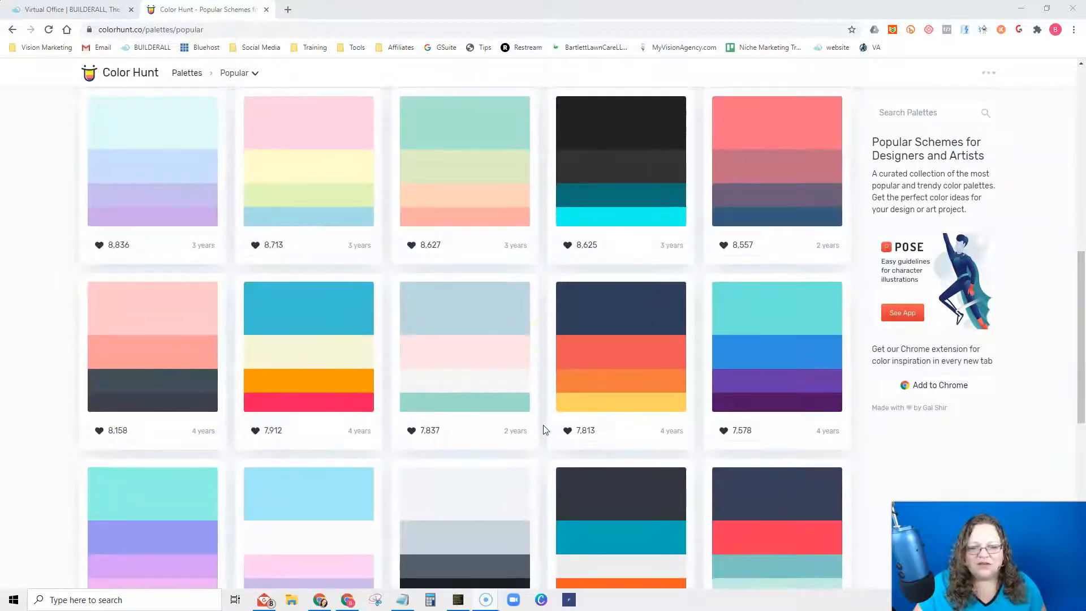
pyautogui.scroll(-2, 542, 428)
pyautogui.click(539, 428)
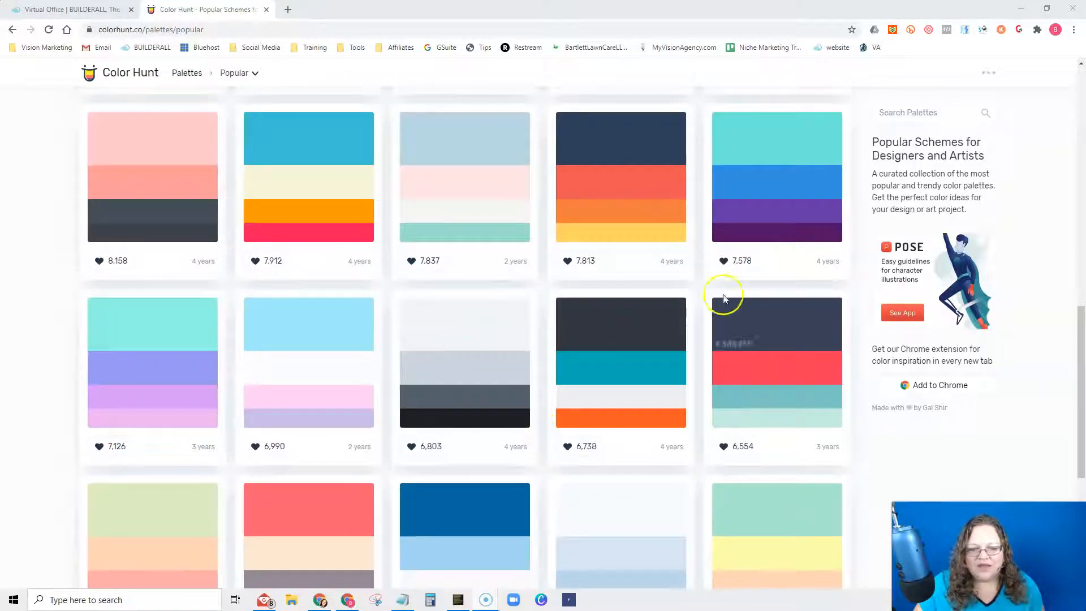
pyautogui.scroll(-1, 545, 514)
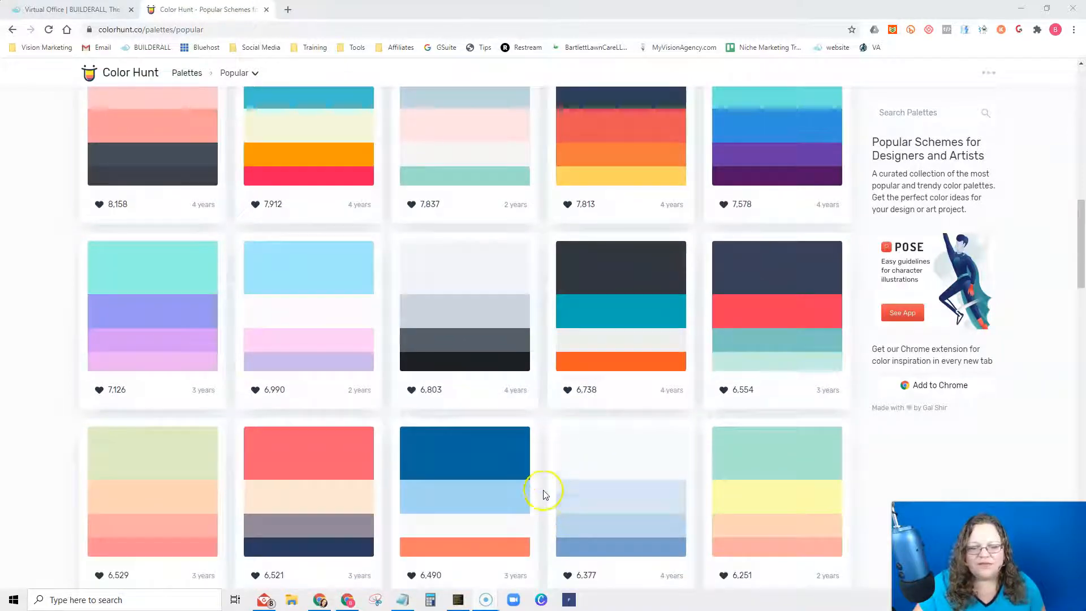
pyautogui.scroll(-1, 545, 477)
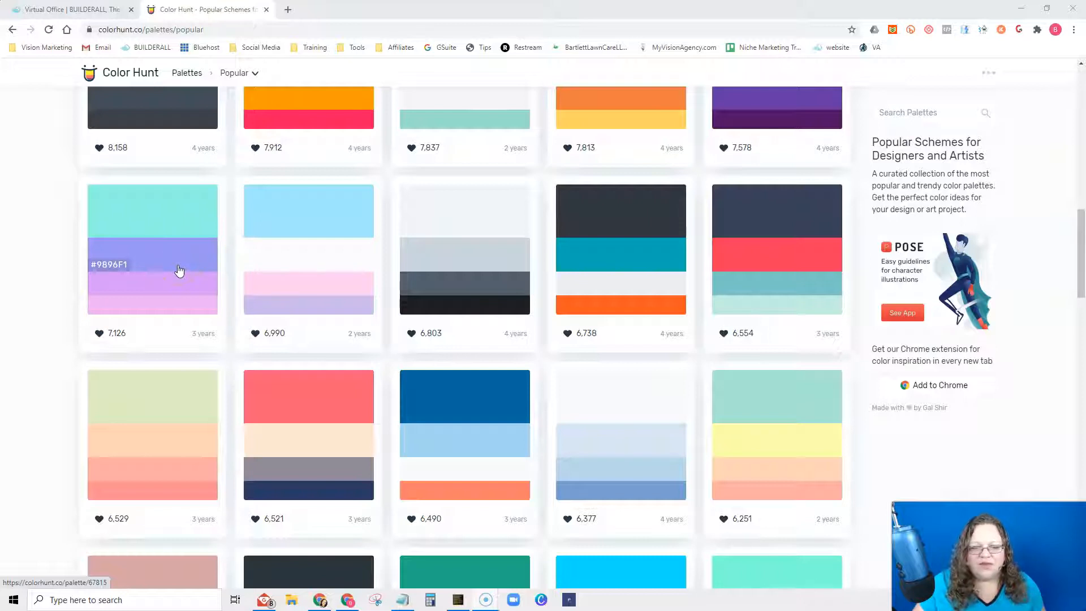
pyautogui.scroll(-8, 179, 271)
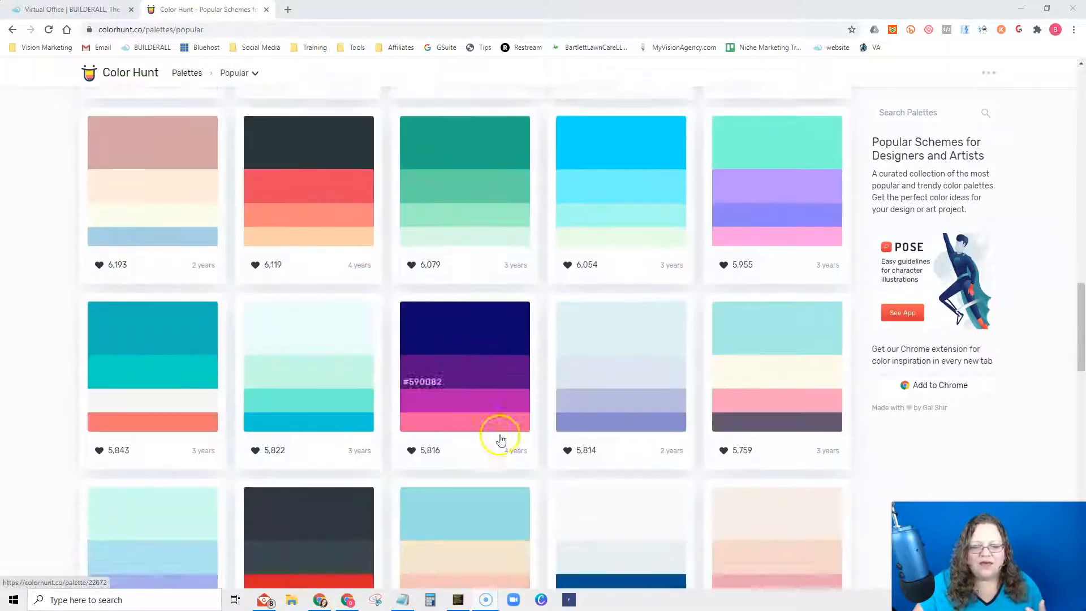
pyautogui.scroll(5, 513, 443)
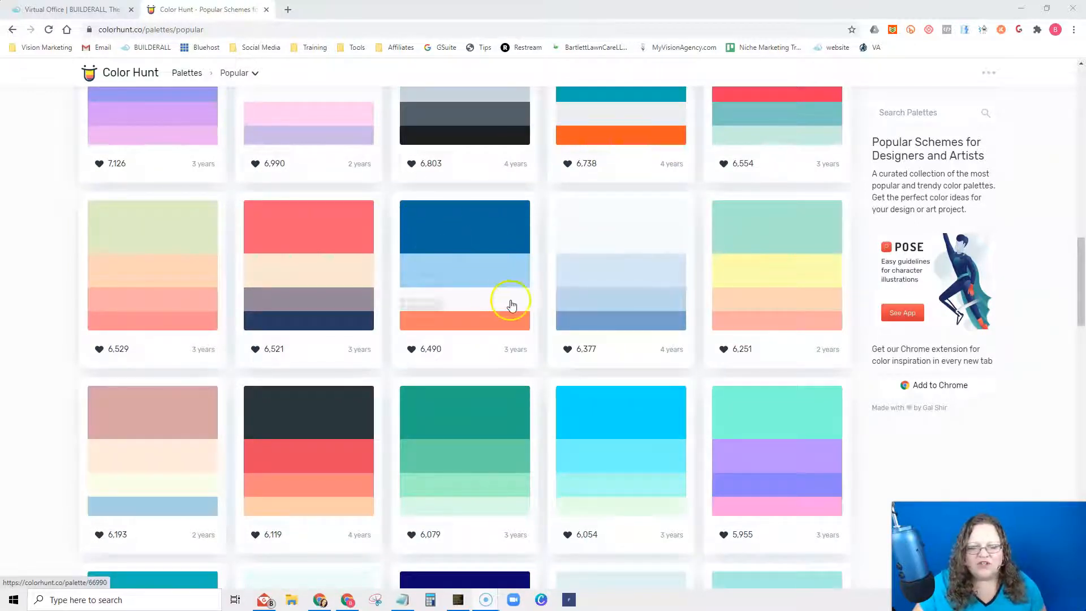
pyautogui.scroll(-4, 543, 357)
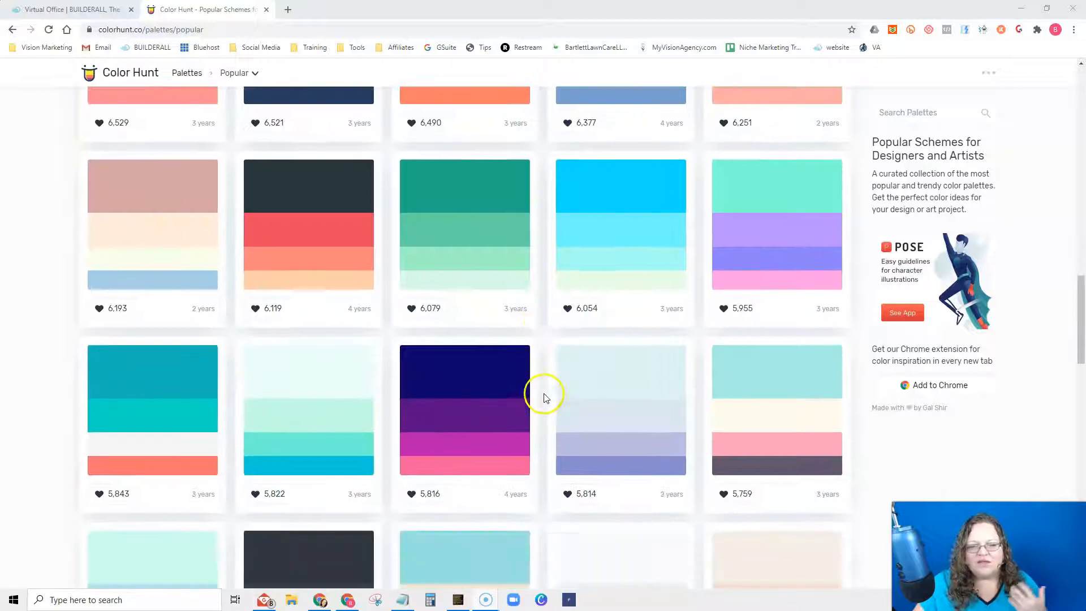
pyautogui.scroll(-1, 544, 399)
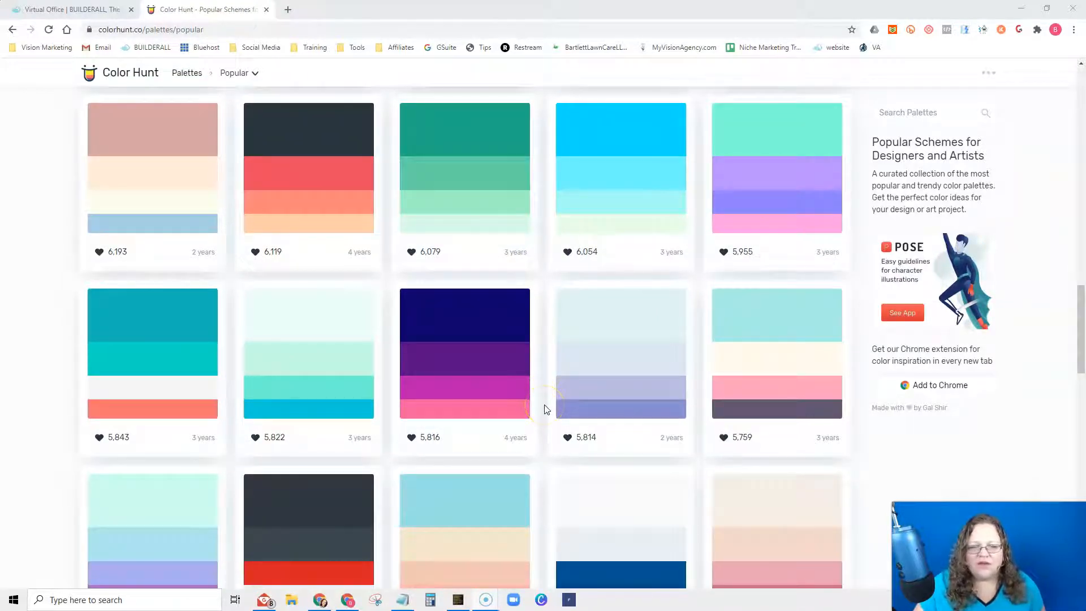
pyautogui.scroll(-1, 545, 407)
pyautogui.scroll(-1, 545, 407)
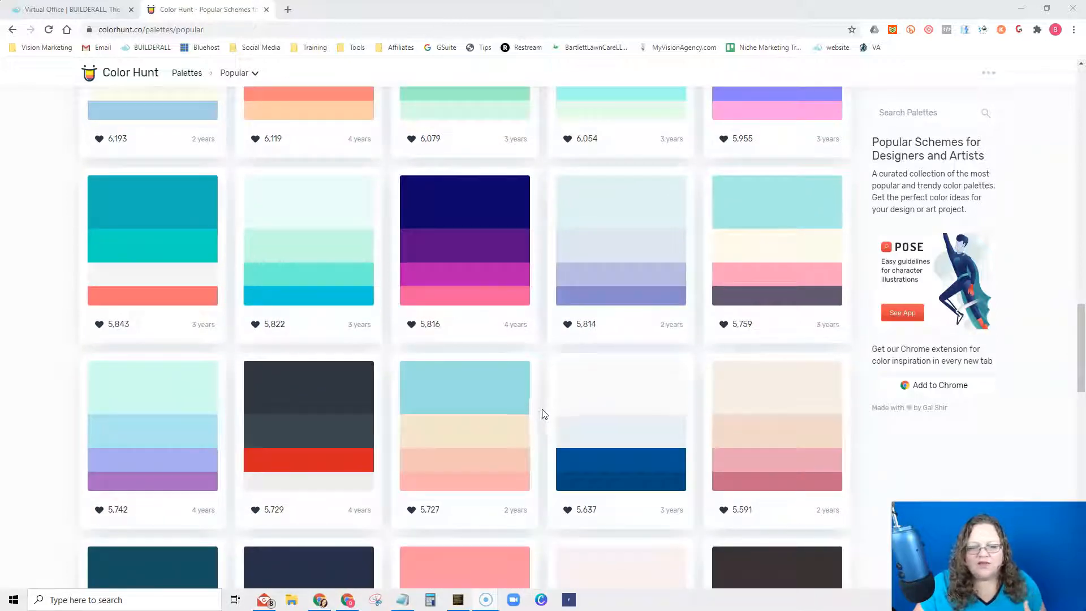
pyautogui.scroll(-1, 542, 413)
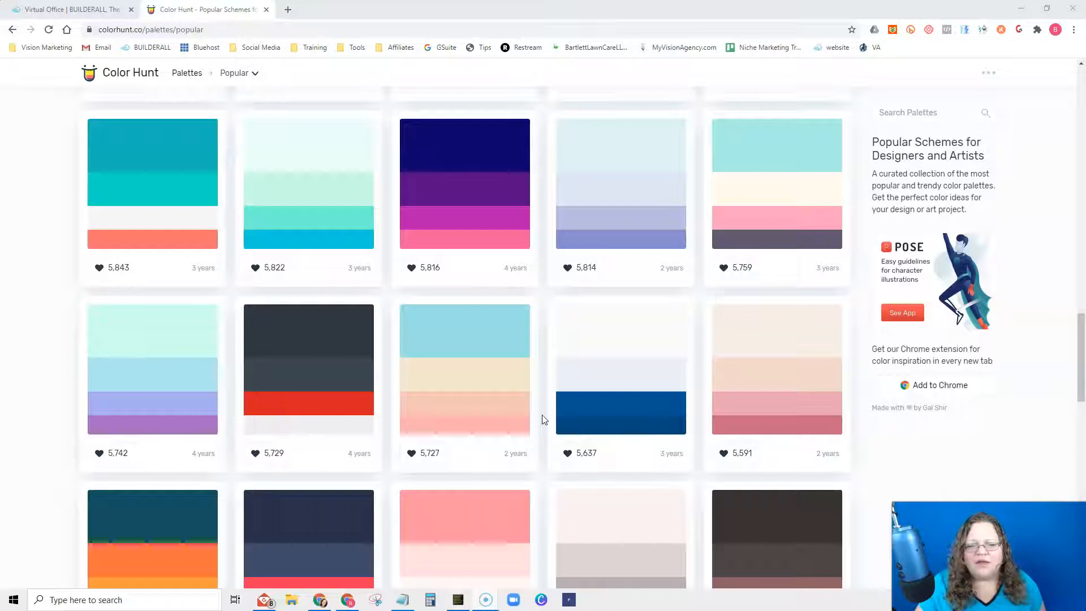
pyautogui.scroll(-1, 544, 419)
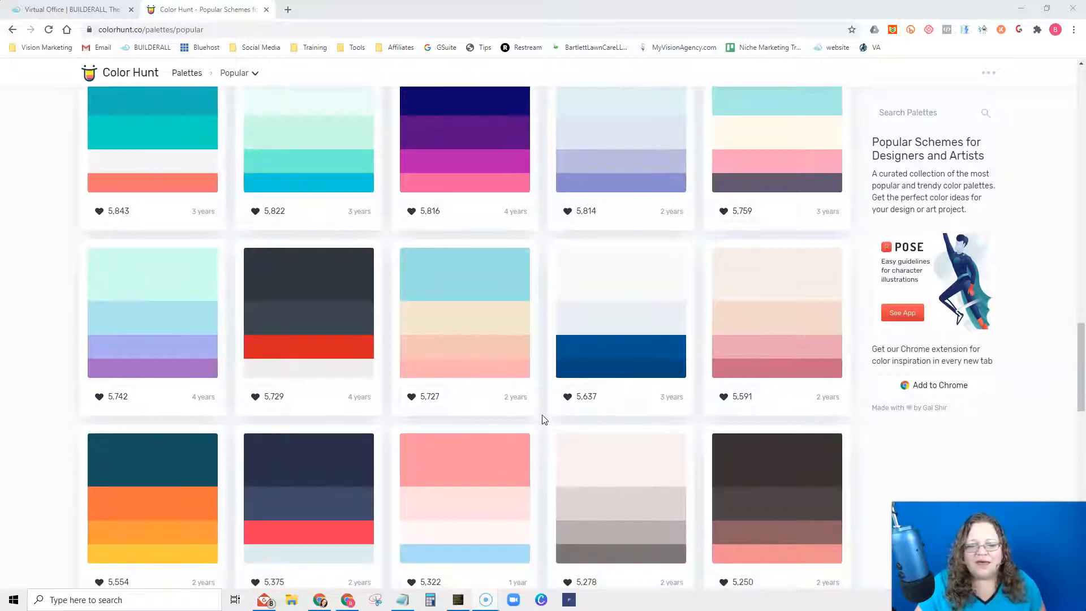
pyautogui.scroll(-1, 543, 419)
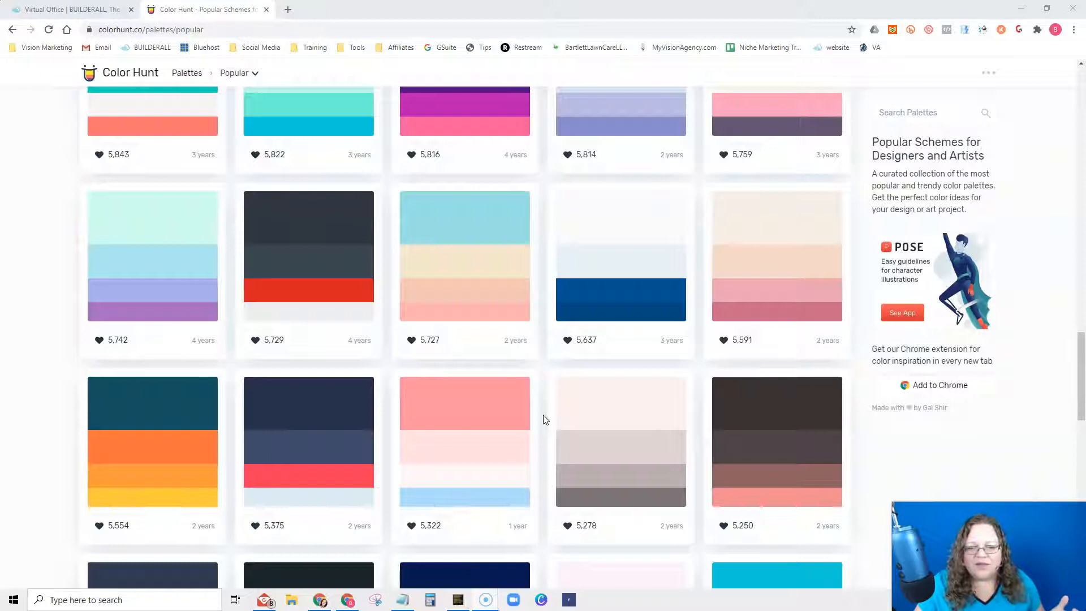
pyautogui.scroll(-1, 546, 420)
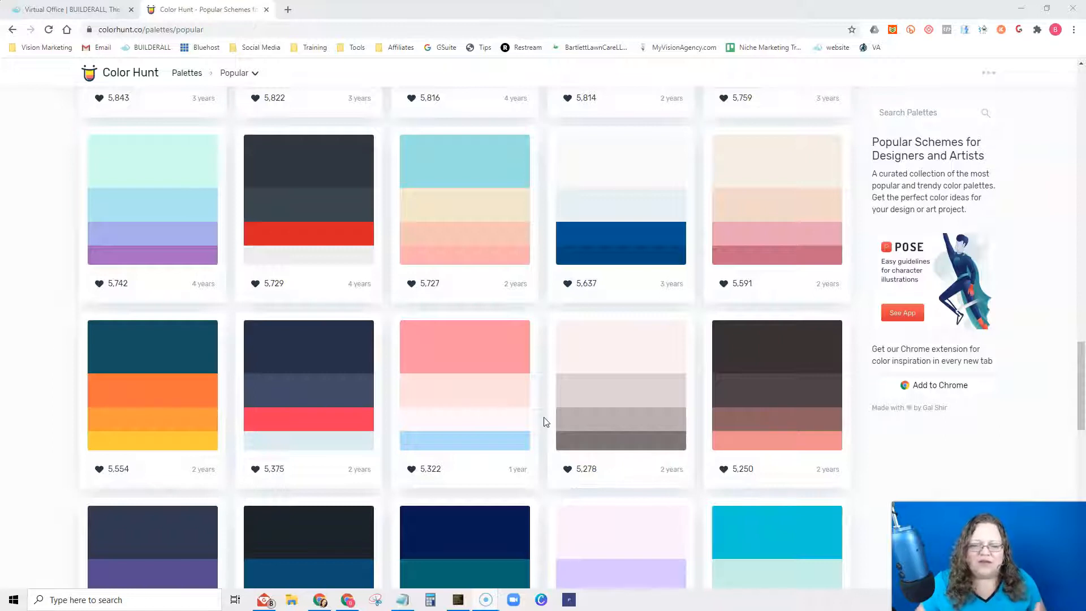
pyautogui.scroll(-6, 546, 423)
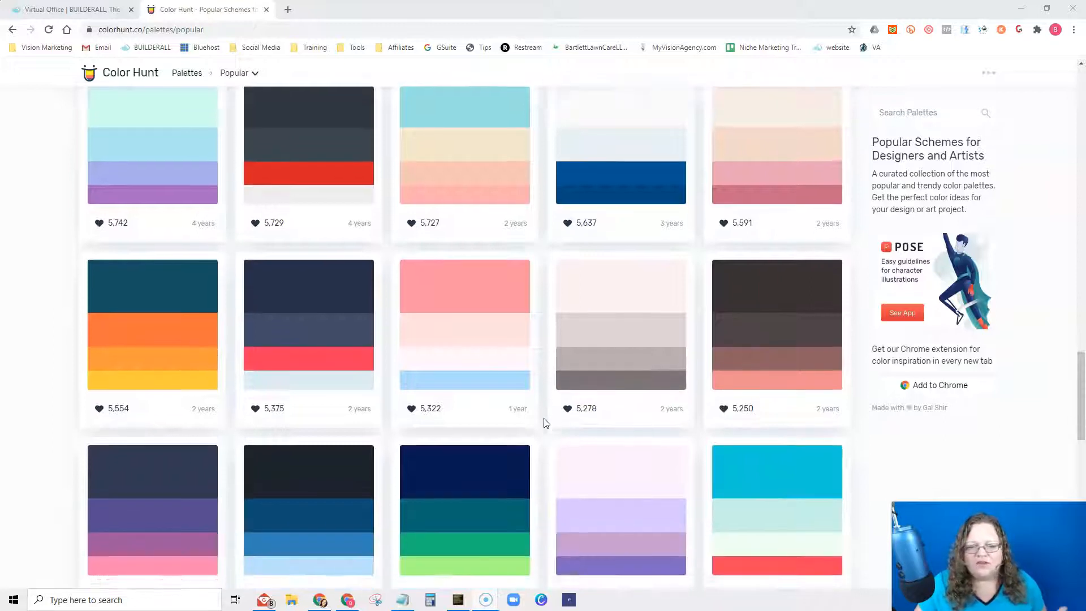
pyautogui.scroll(-6, 546, 423)
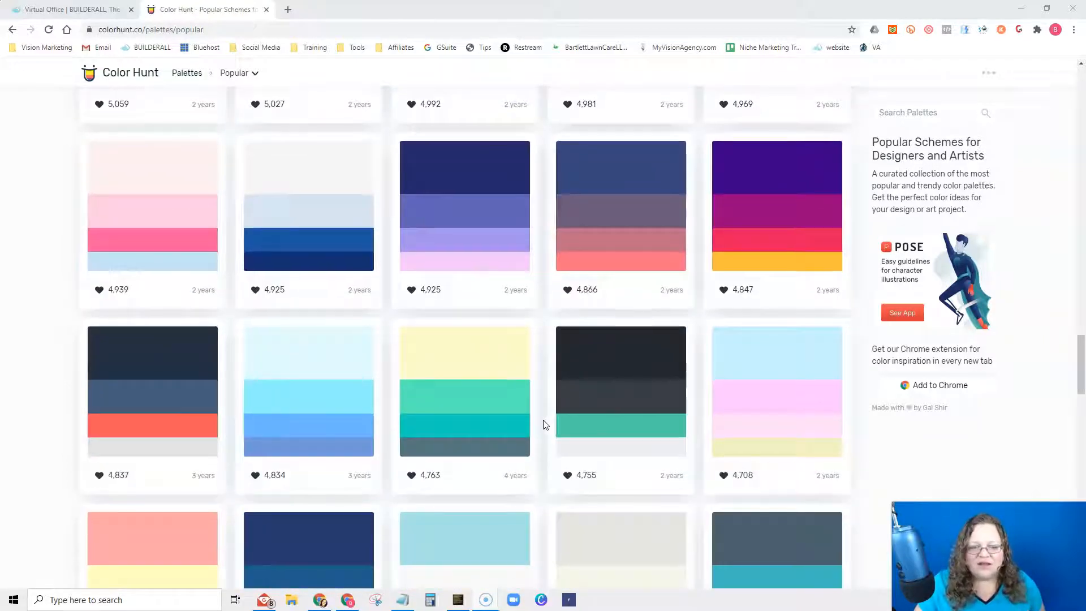
pyautogui.scroll(-3, 545, 424)
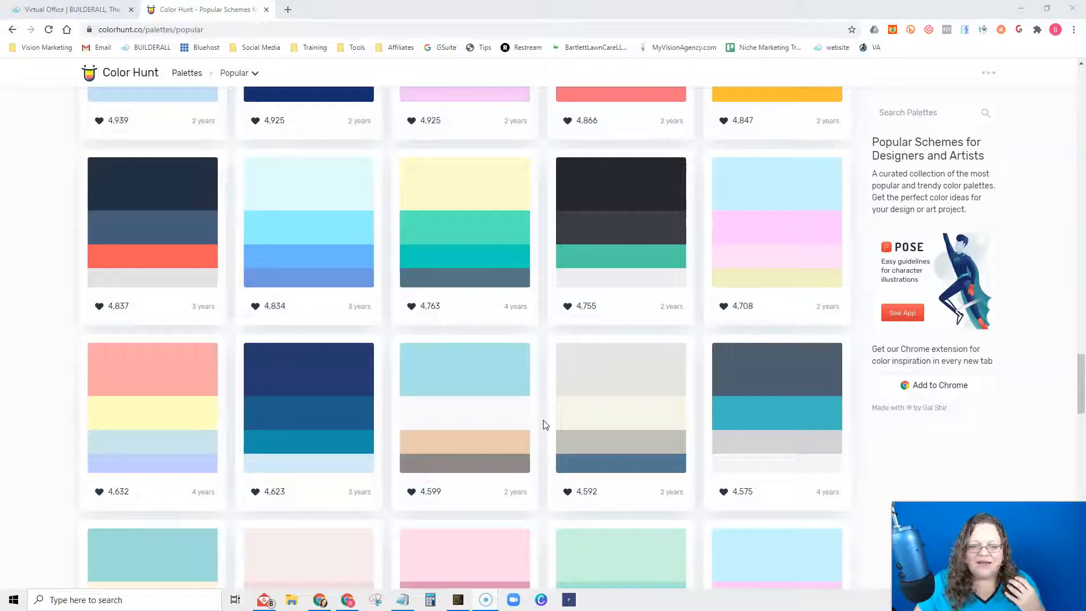
pyautogui.scroll(-4, 545, 425)
pyautogui.scroll(-10, 543, 420)
pyautogui.scroll(-13, 544, 424)
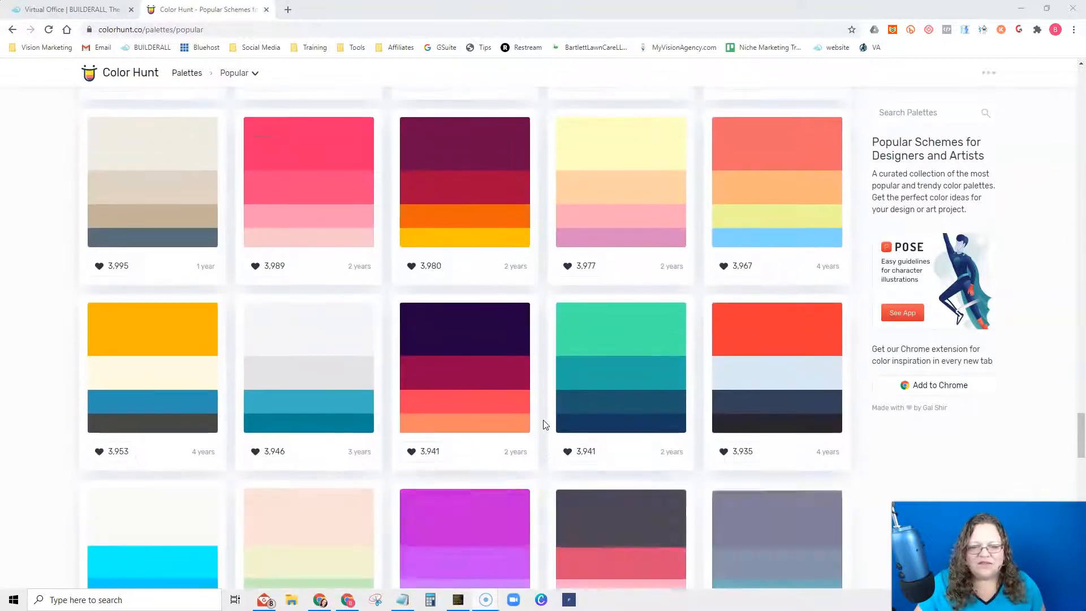
pyautogui.scroll(-4, 544, 424)
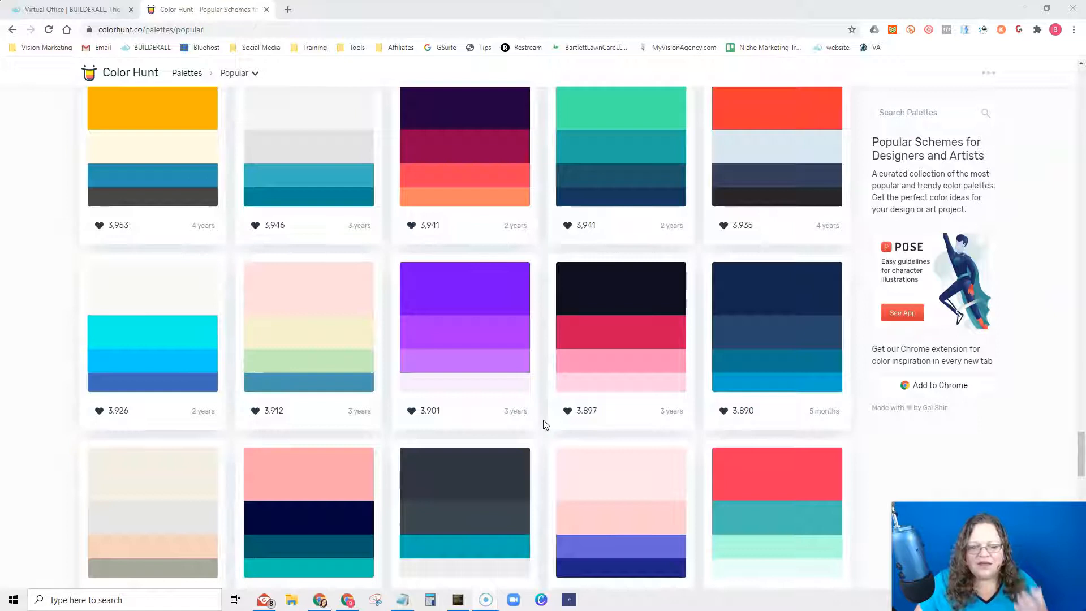
pyautogui.scroll(-1, 545, 424)
pyautogui.scroll(-1, 545, 424)
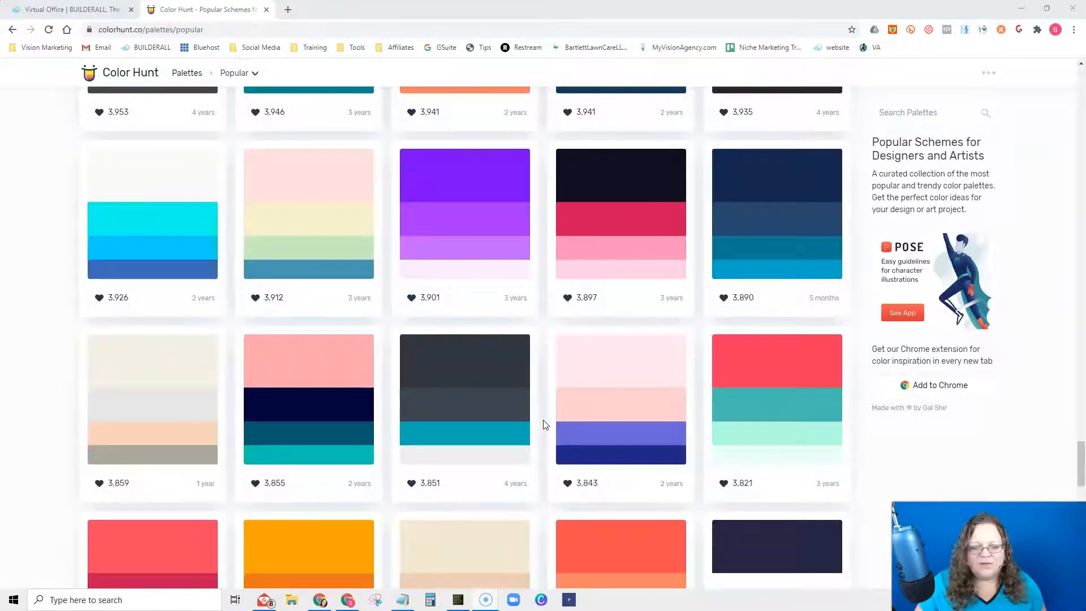
pyautogui.scroll(-1, 545, 425)
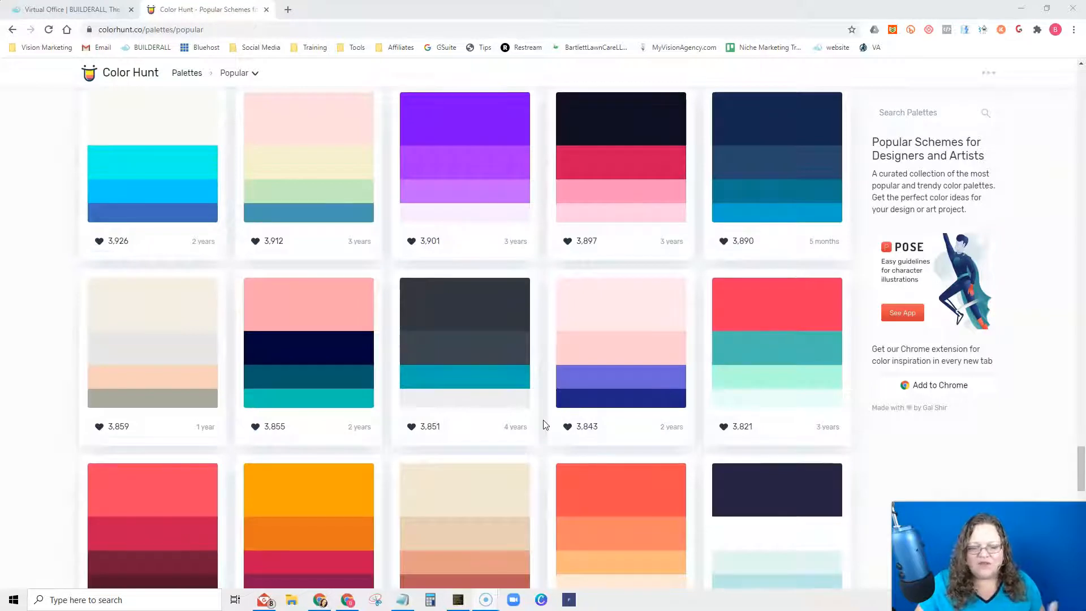
pyautogui.scroll(-2, 545, 424)
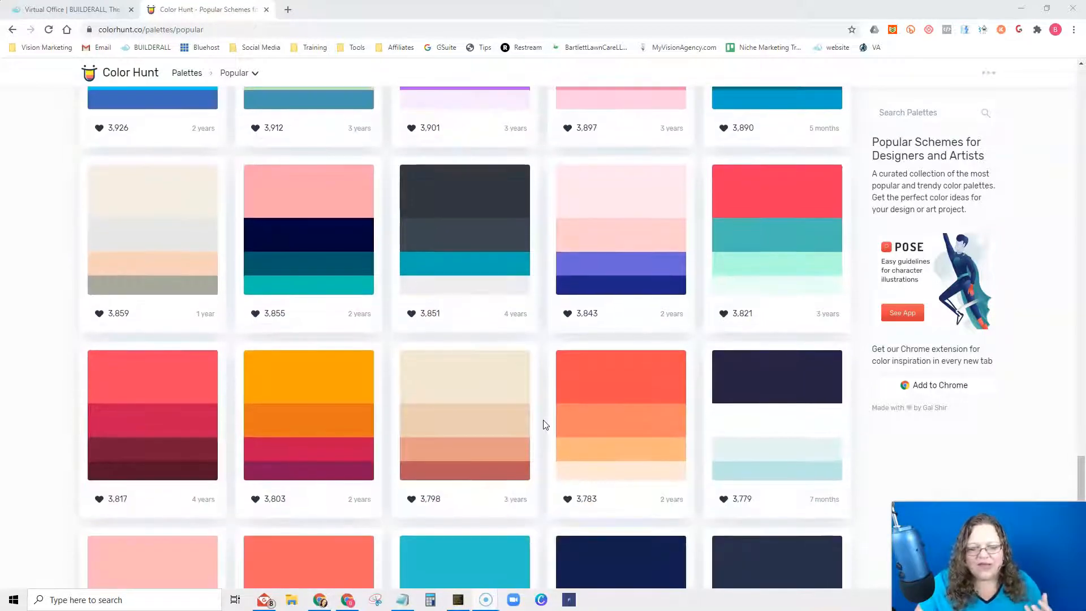
pyautogui.scroll(-9, 545, 424)
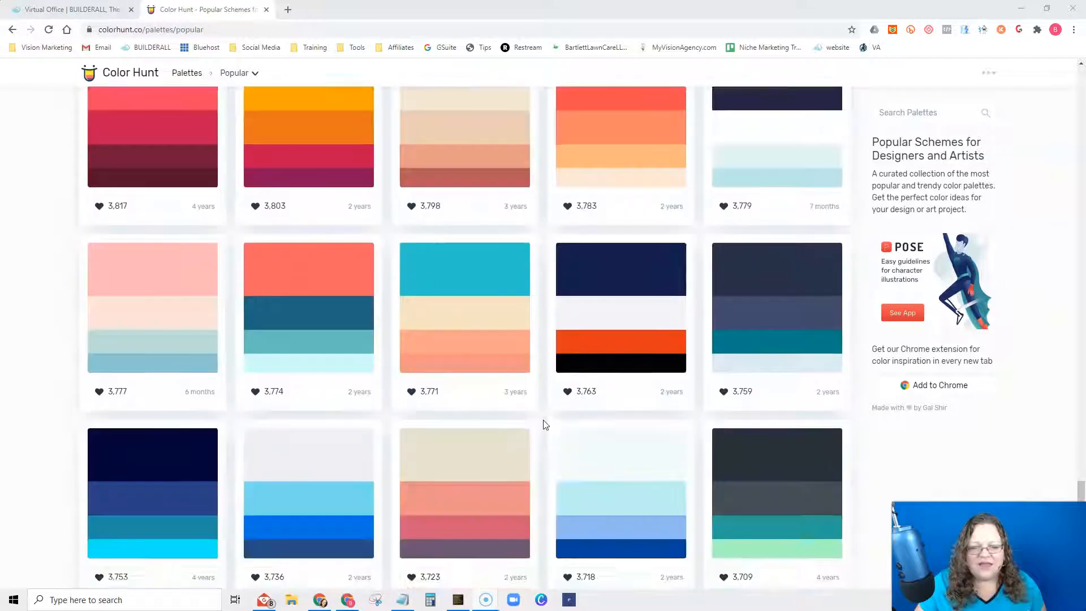
pyautogui.scroll(-6, 545, 425)
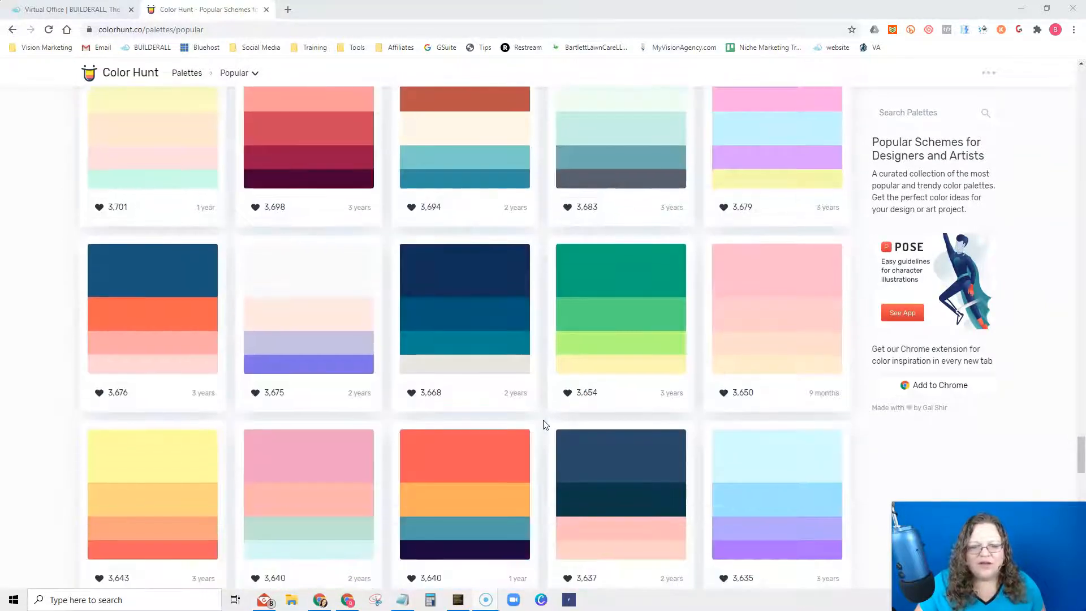
pyautogui.scroll(-2, 544, 424)
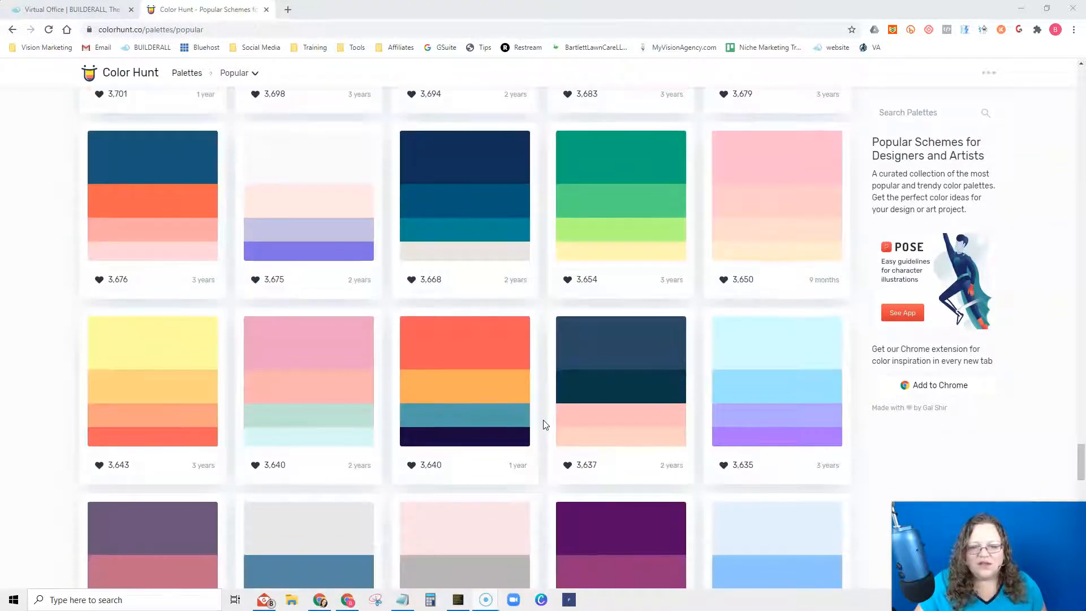
pyautogui.scroll(-4, 543, 423)
pyautogui.scroll(-5, 539, 417)
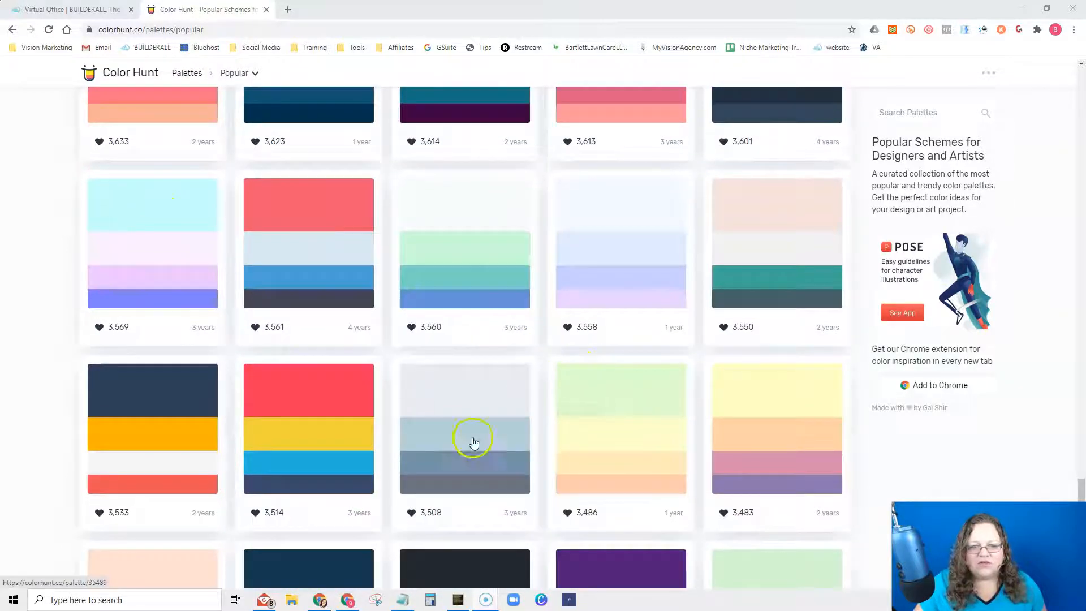
pyautogui.scroll(-7, 485, 423)
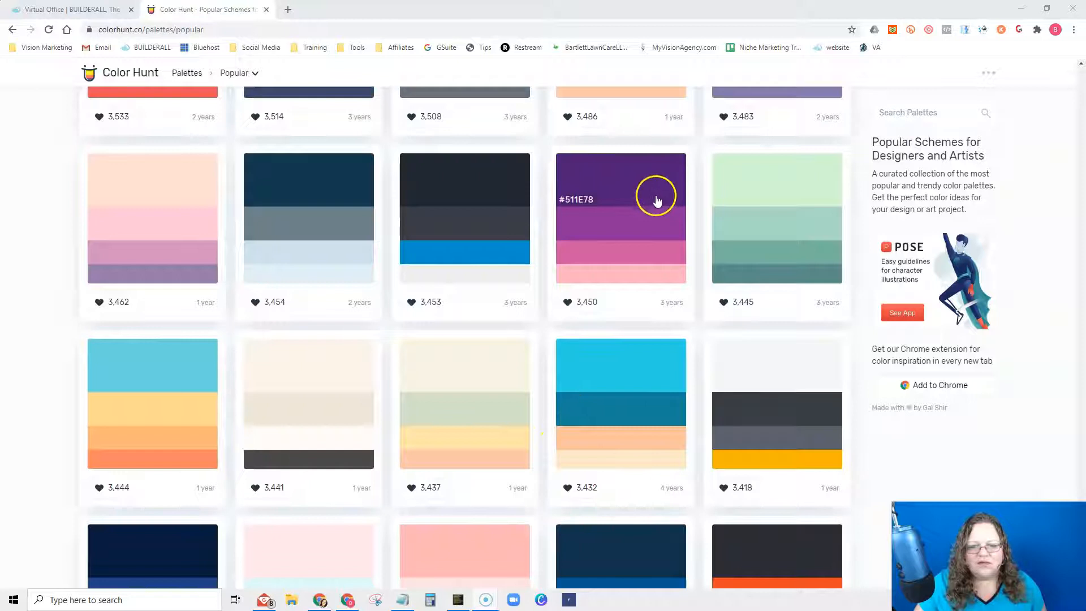
# - Open the purple-and-pink palette containing #511E78, and place a blank Notepad window beside its color bands
pyautogui.click(657, 199)
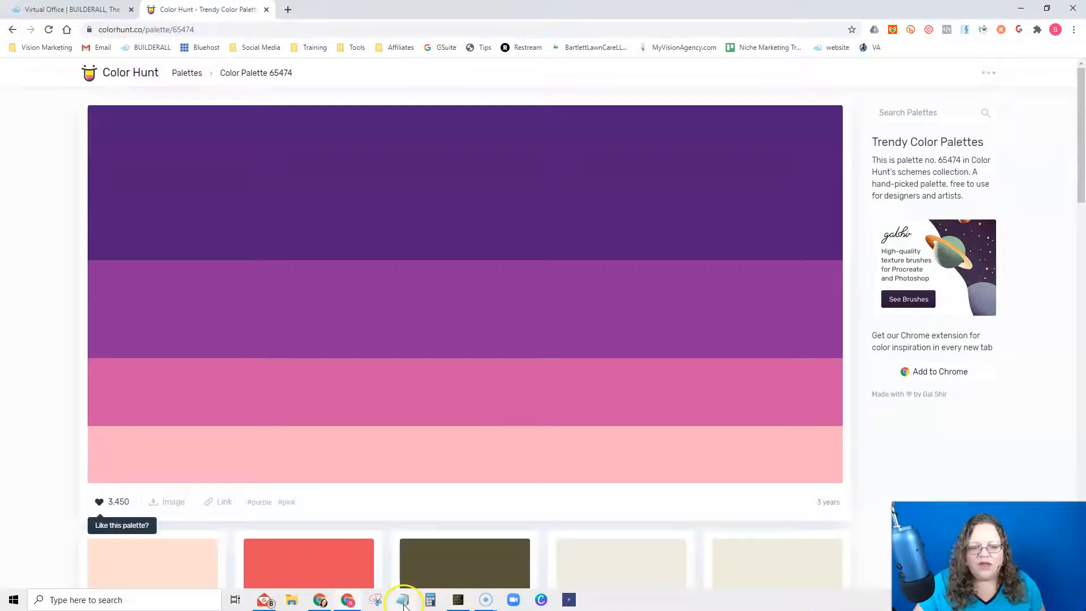
pyautogui.click(403, 601)
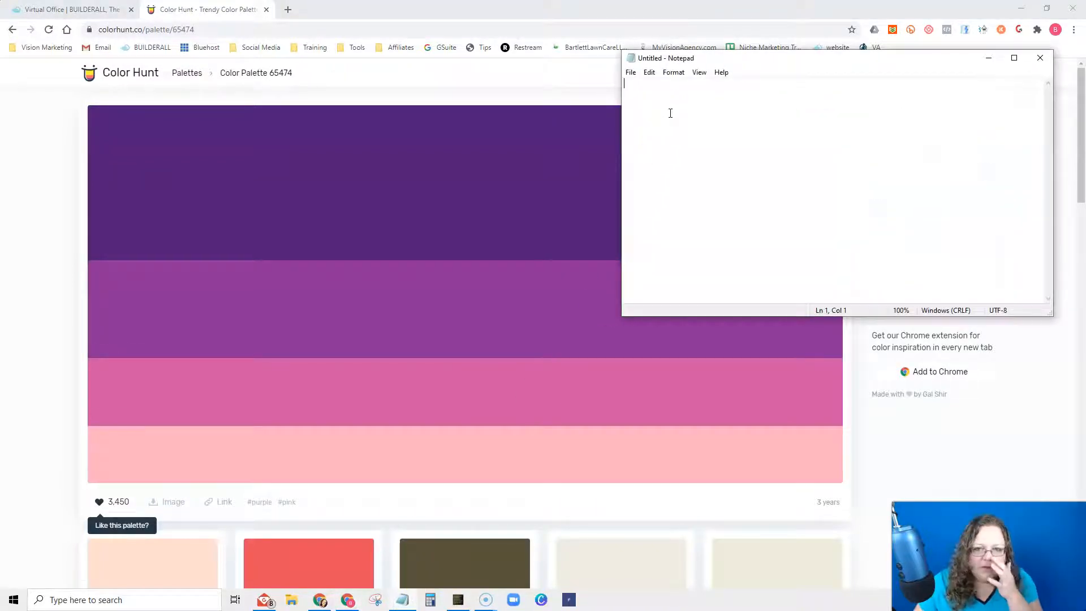
pyautogui.moveTo(812, 65)
pyautogui.mouseDown()
pyautogui.moveTo(821, 37)
pyautogui.moveTo(825, 54)
pyautogui.mouseUp()
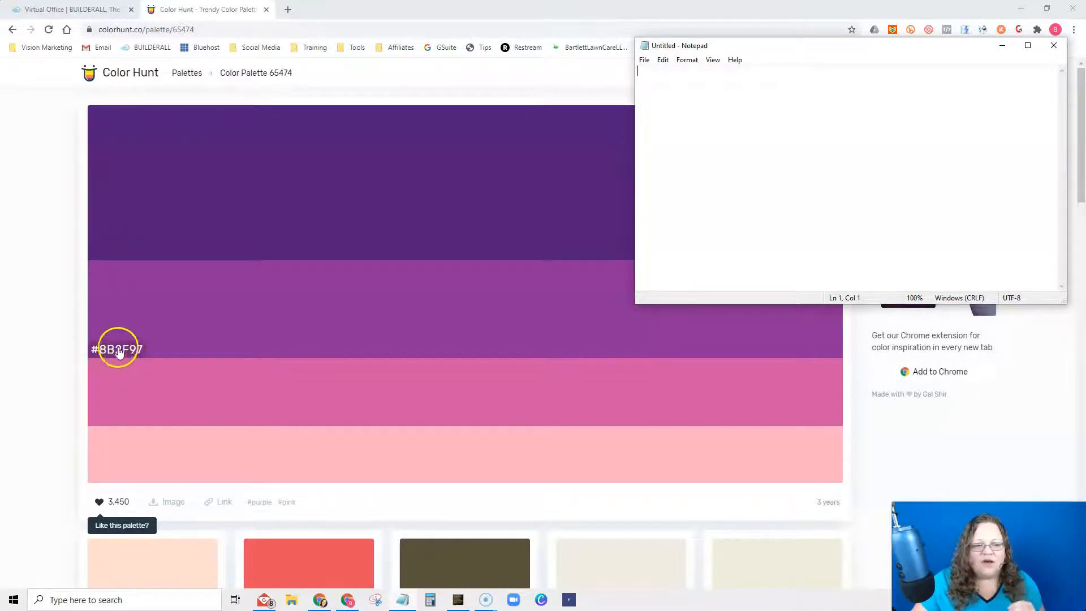
# - Copy the darkest purple's hex code from the palette and note it in Notepad as "Dark Purple 511e78"
pyautogui.click(121, 252)
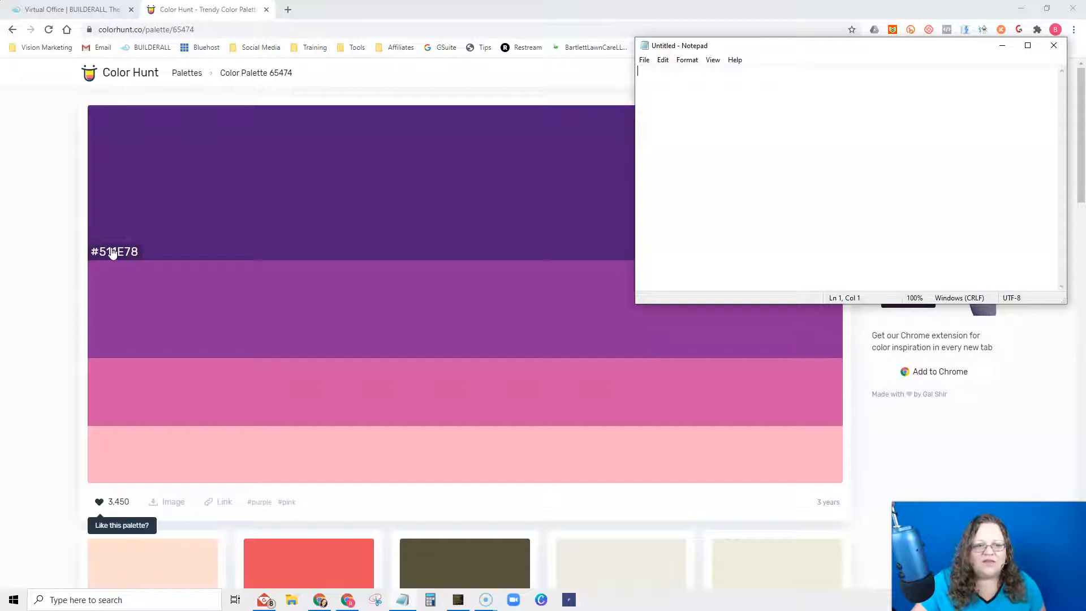
pyautogui.click(116, 252)
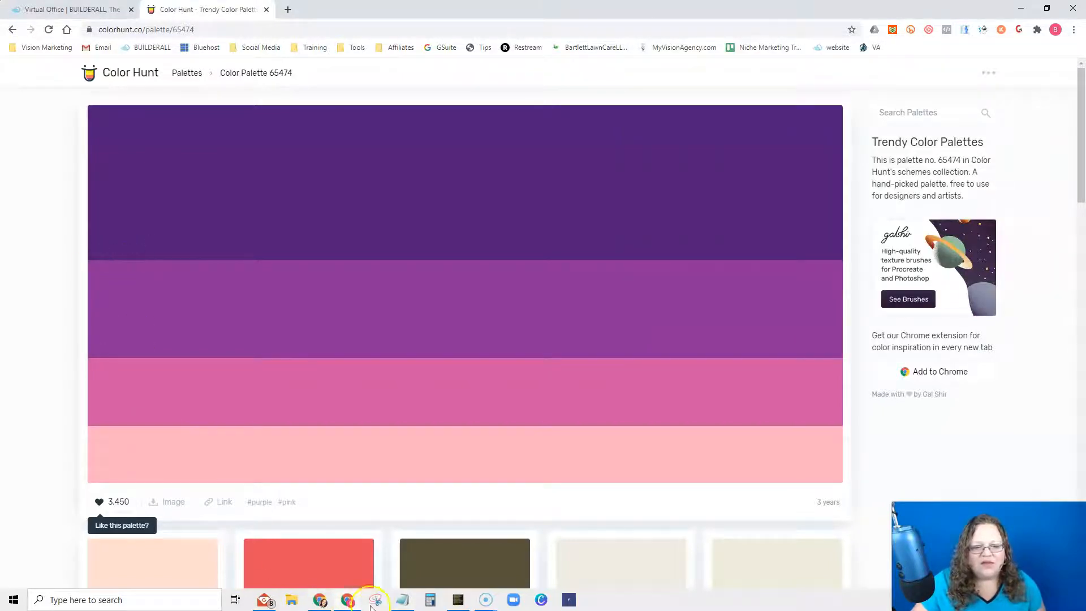
pyautogui.click(403, 599)
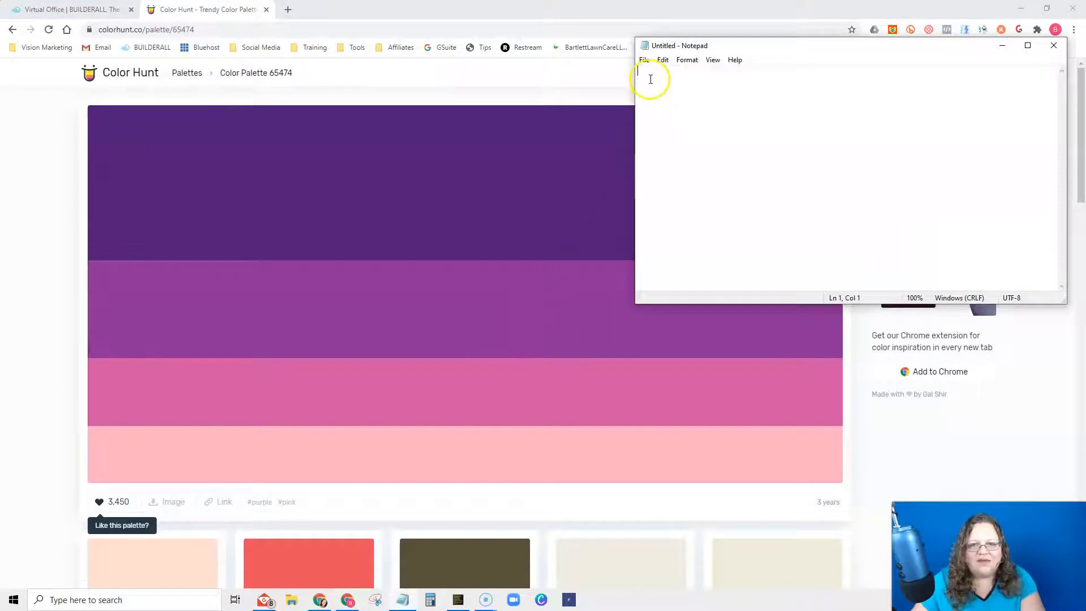
pyautogui.write('D')
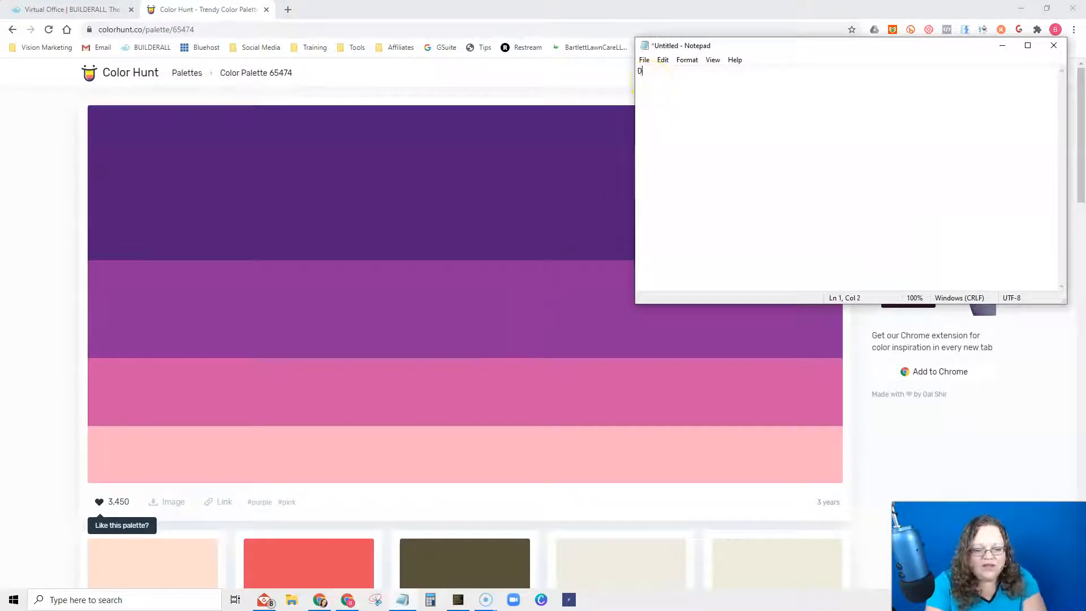
pyautogui.write('ark Purple 511e78')
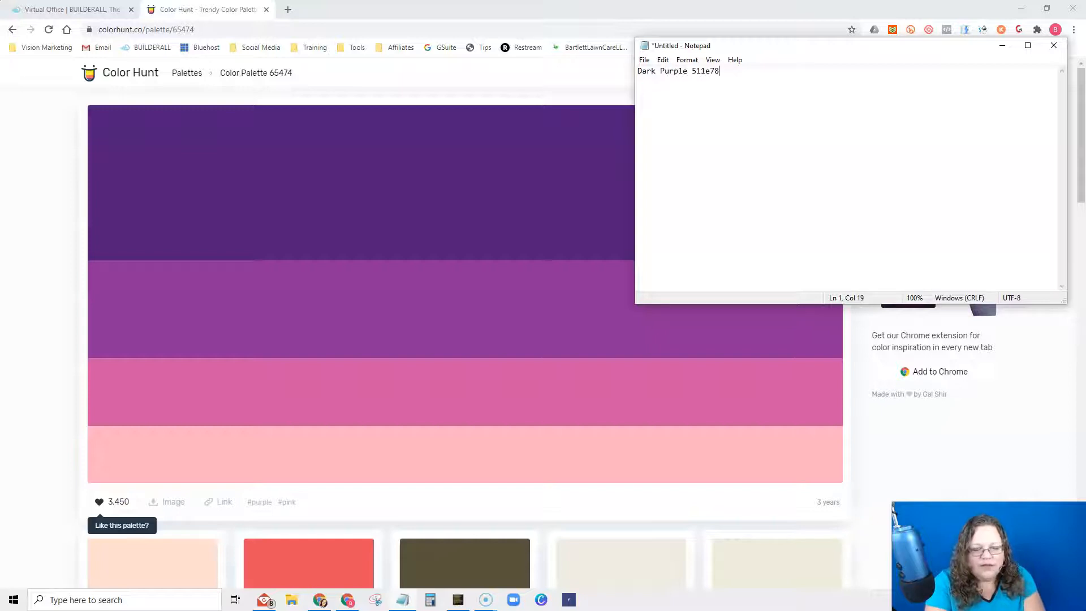
# - Copy the second band's hex code and add it on a new Notepad line as "Lighter Purple 8b2f97"
pyautogui.moveTo(110, 349)
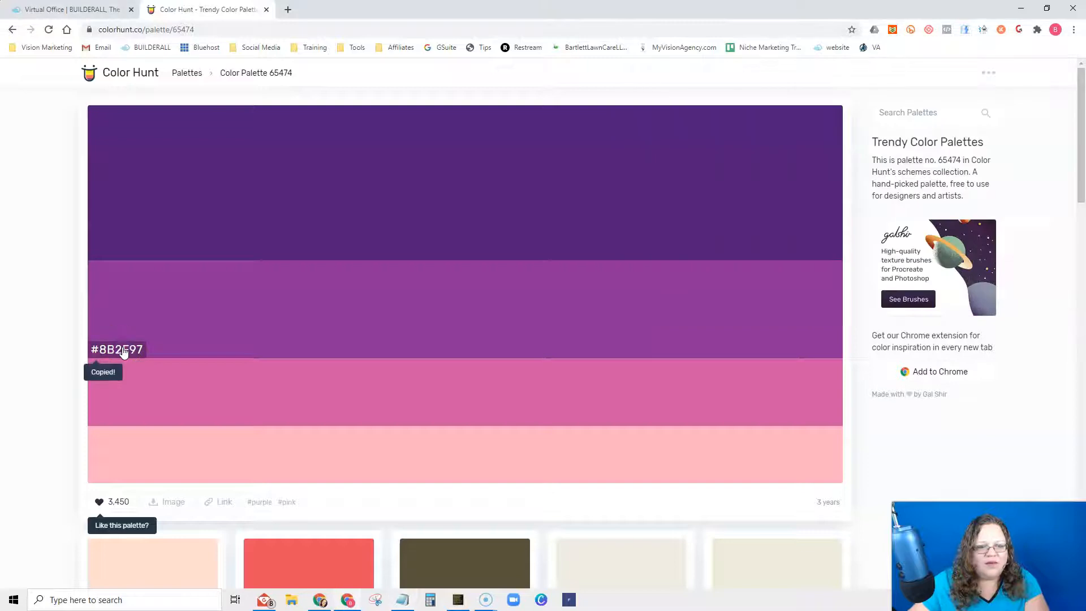
pyautogui.click(401, 600)
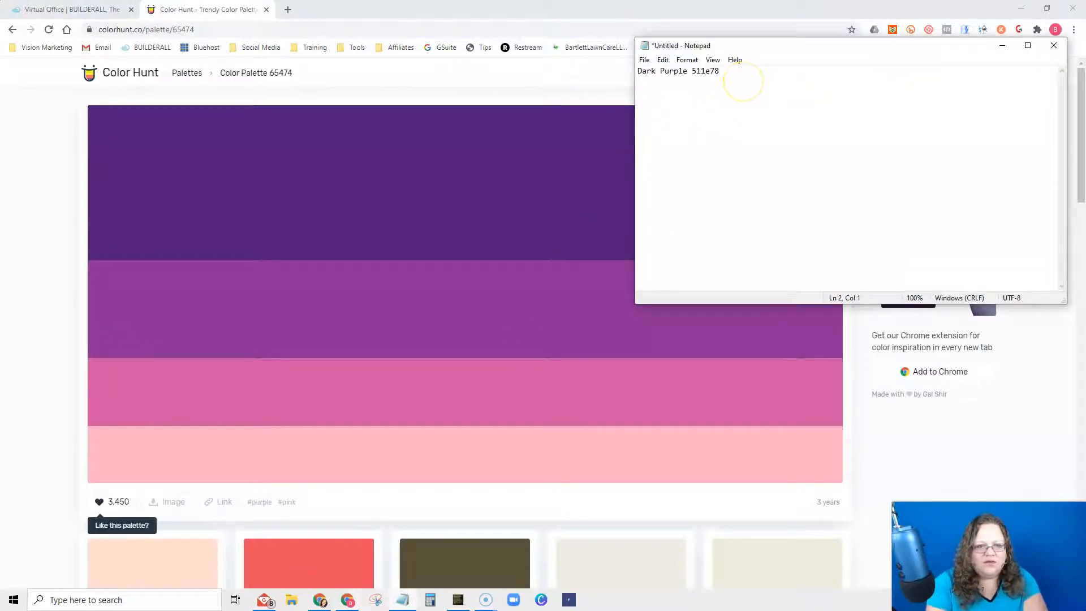
pyautogui.write('Lighter Purple 8b2f97')
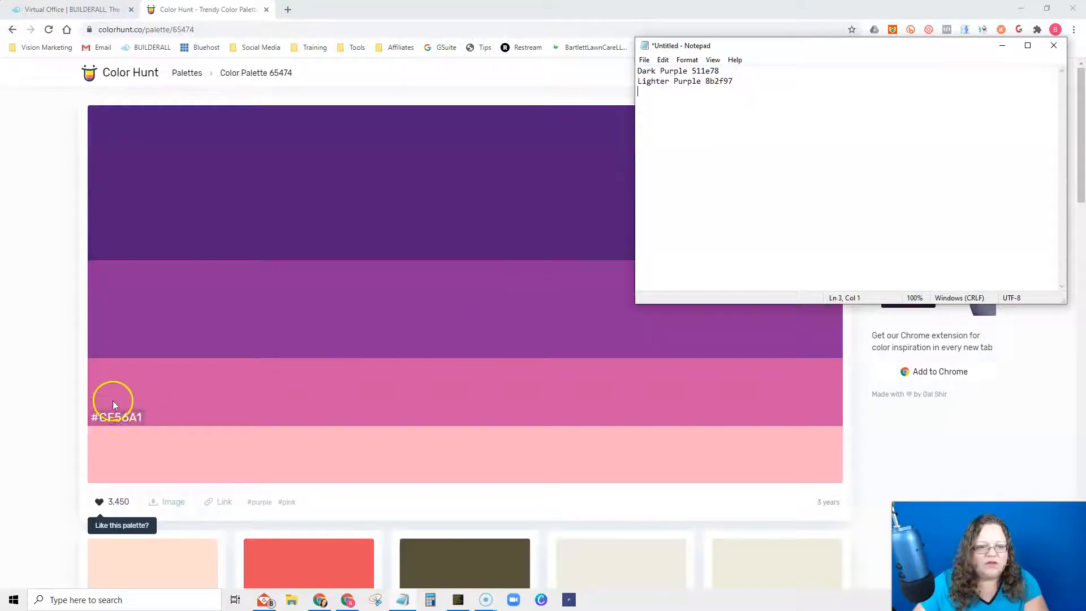
# - Copy the third band's hex code and record it on the next Notepad line as "Pink cf56a1"
pyautogui.click(116, 421)
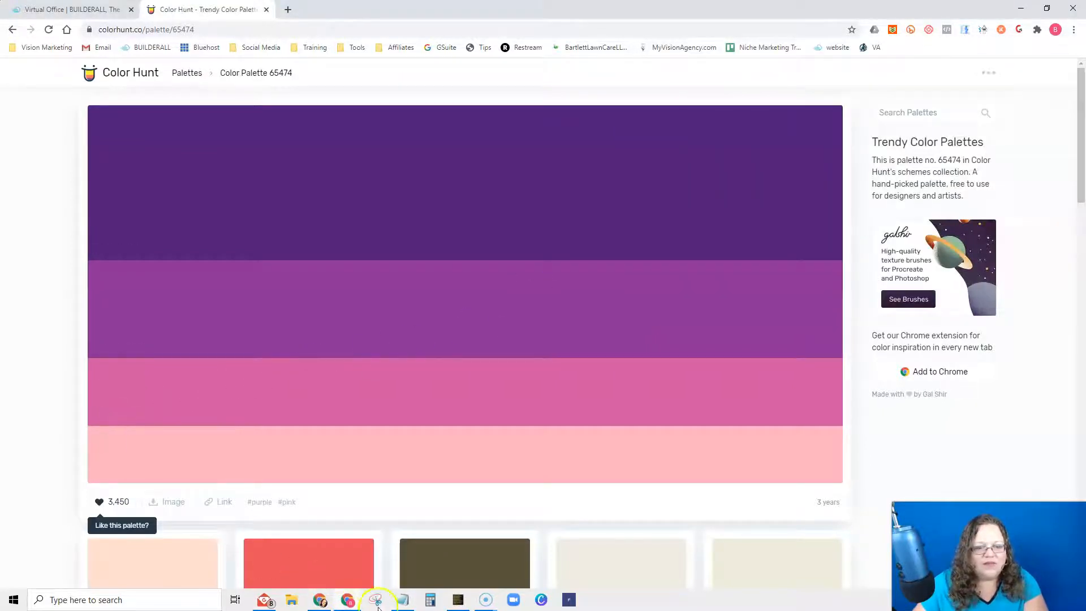
pyautogui.click(404, 601)
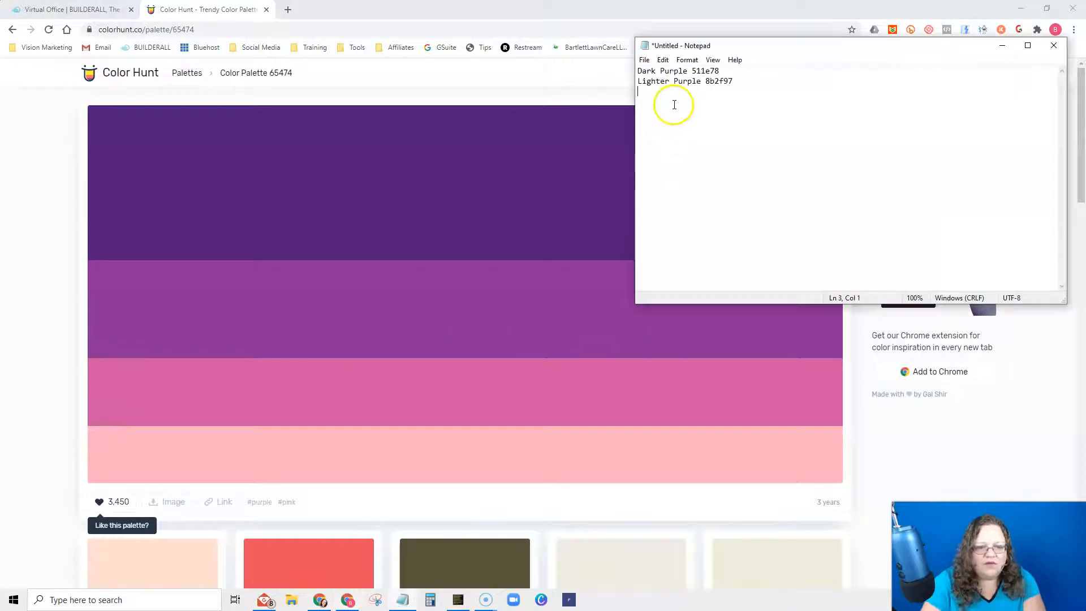
pyautogui.write('Pink')
pyautogui.hotkey('ctrl', 'v')
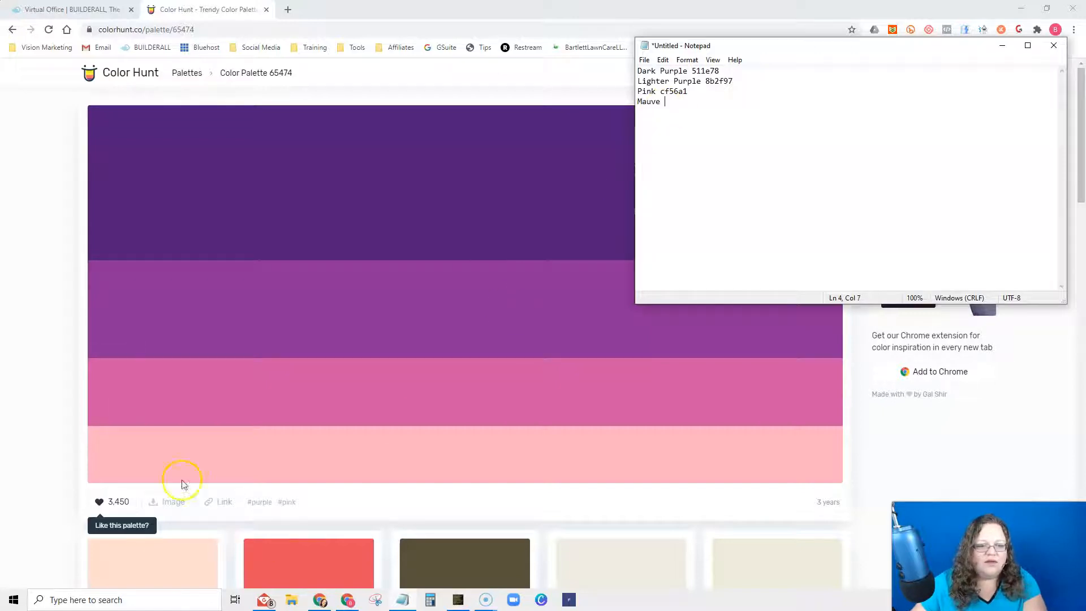
# - Add a "Mauve fcb2bf" line to the Notepad list using the hex code copied from the palette's lightest band
pyautogui.click(119, 477)
pyautogui.click(119, 477)
pyautogui.click(403, 600)
pyautogui.hotkey('ctrl', 'v')
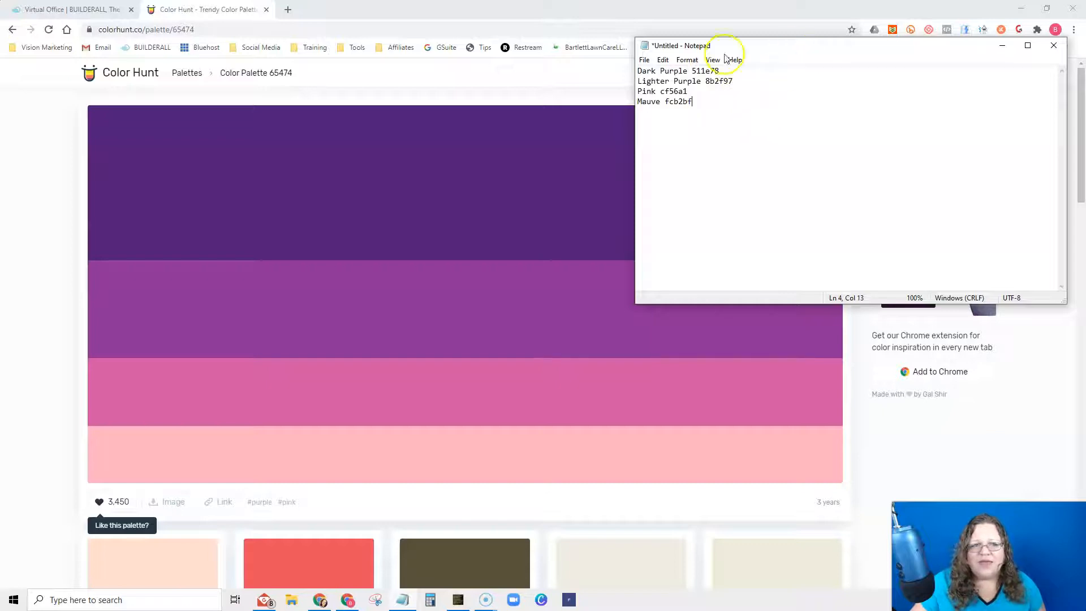
# - Switch to the Builderall Virtual Office and enter the Cheetah Drag N Drop Website Builder
pyautogui.click(85, 9)
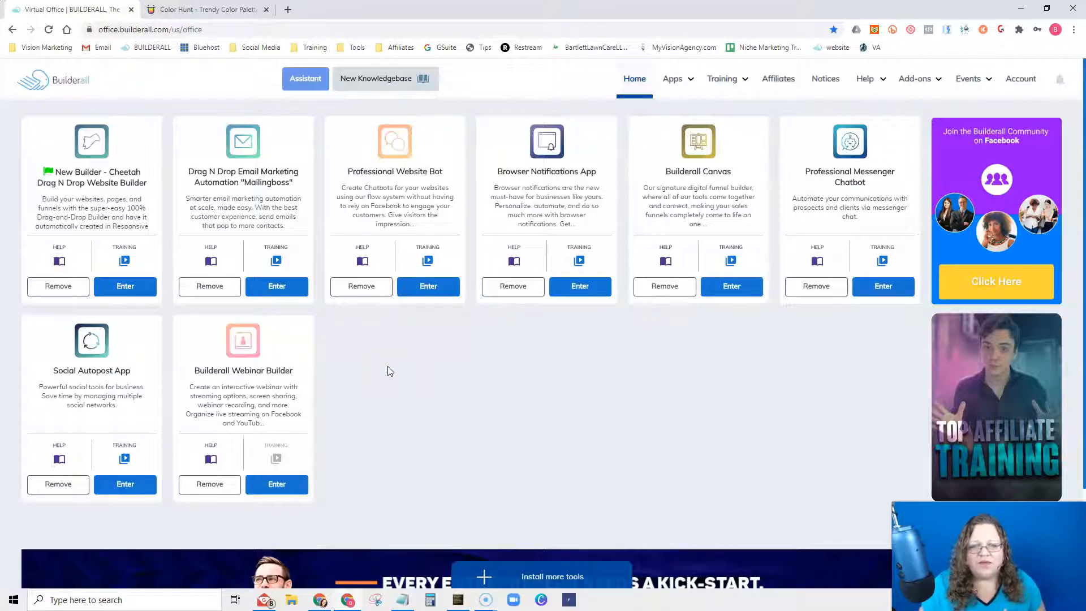
pyautogui.click(679, 79)
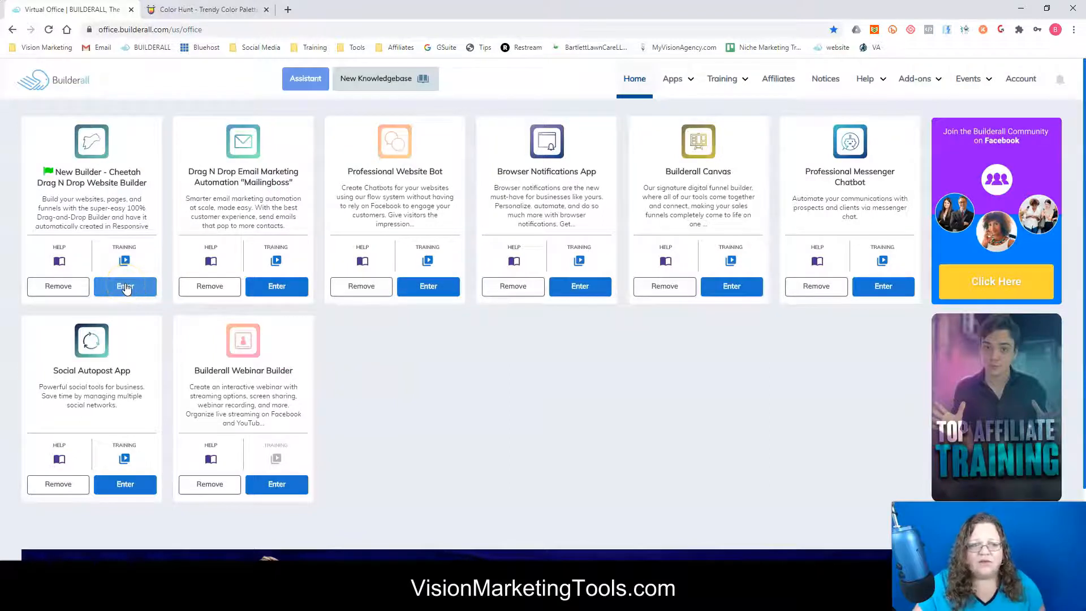
pyautogui.click(126, 288)
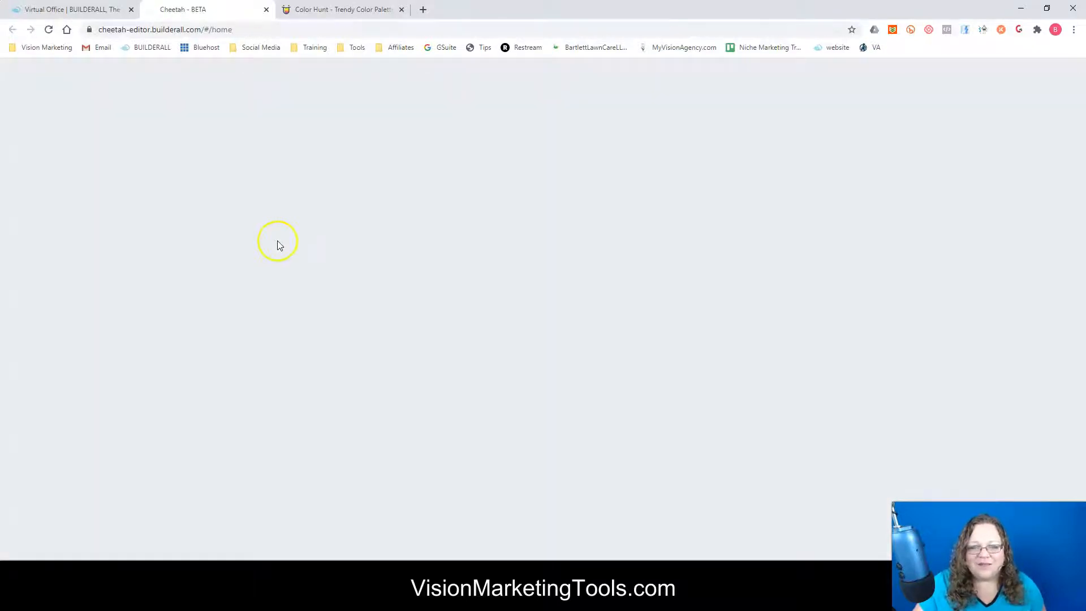
# - Start a new site with the title "Test" and description "Test", choosing to base it on a regular template
pyautogui.click(965, 79)
pyautogui.click(399, 264)
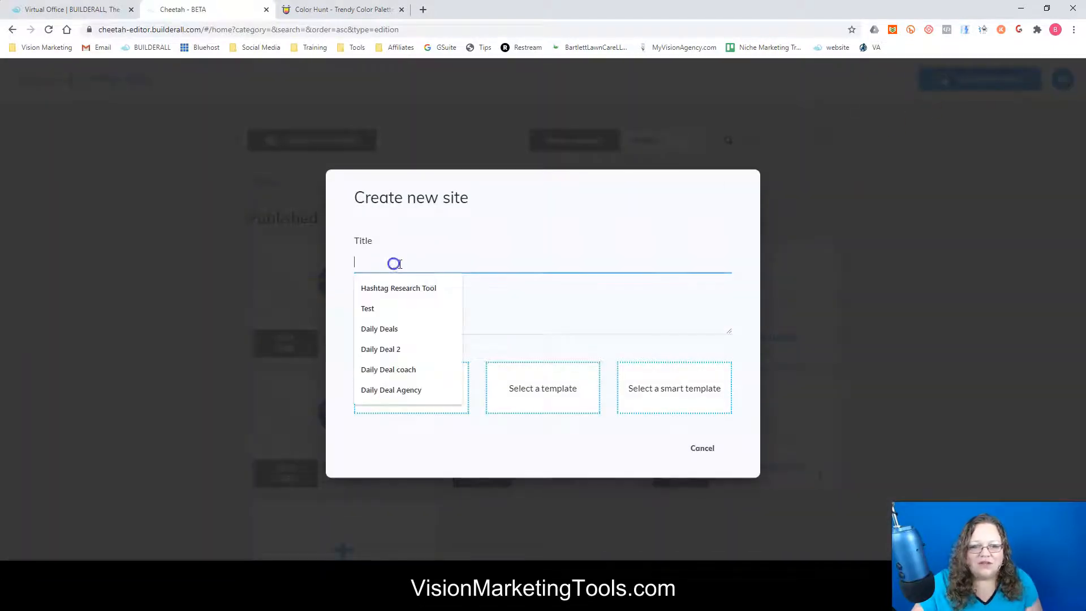
pyautogui.write('Test')
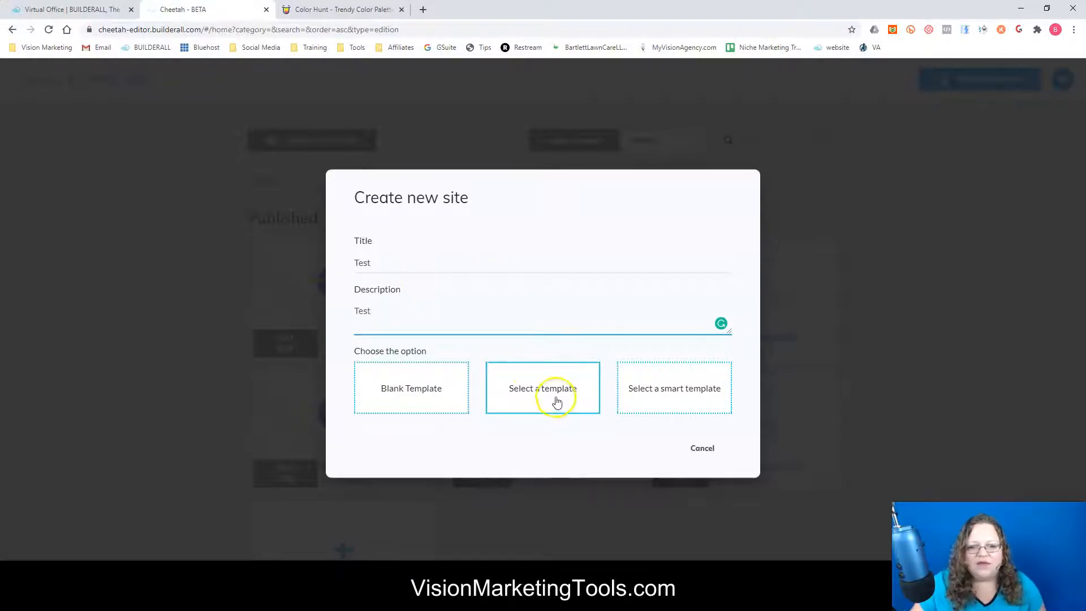
pyautogui.click(556, 401)
pyautogui.click(556, 400)
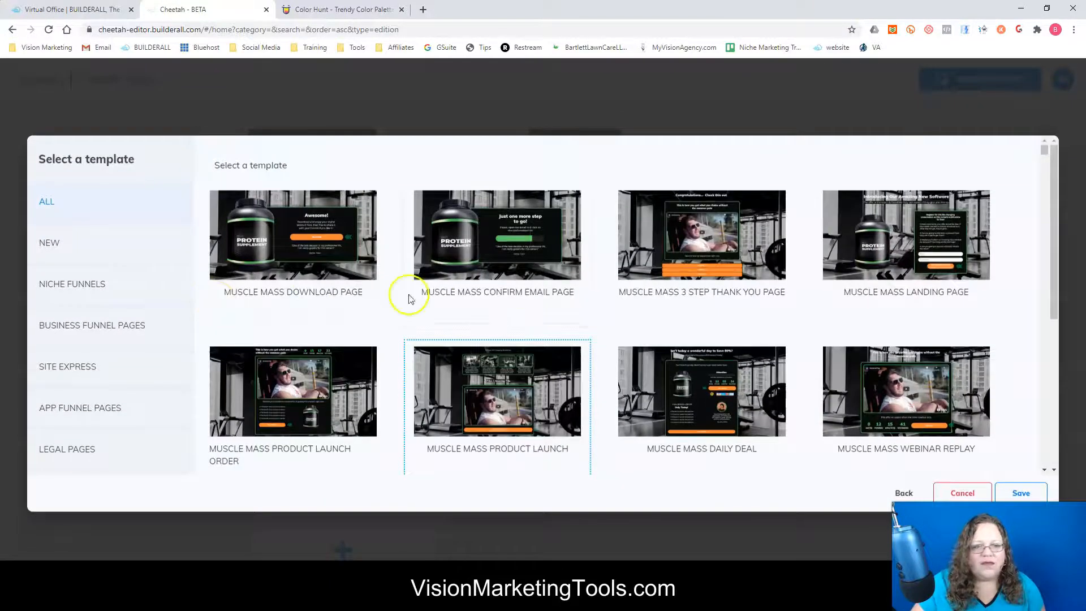
# - Browse the full template gallery and the Site Express category, comparing the site designs
pyautogui.scroll(-5, 611, 362)
pyautogui.scroll(-15, 611, 368)
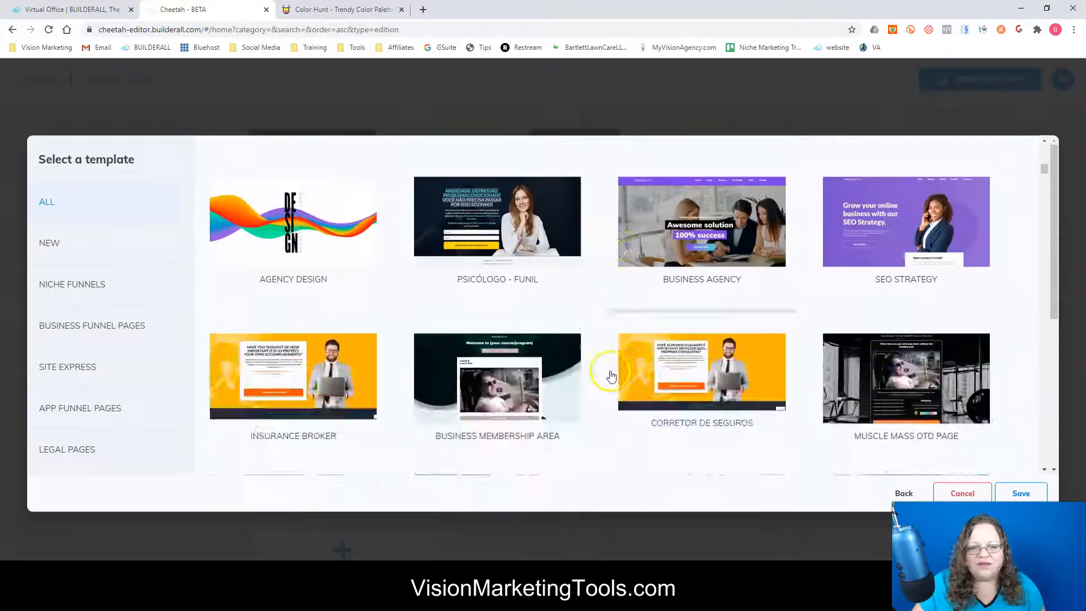
pyautogui.scroll(-10, 611, 376)
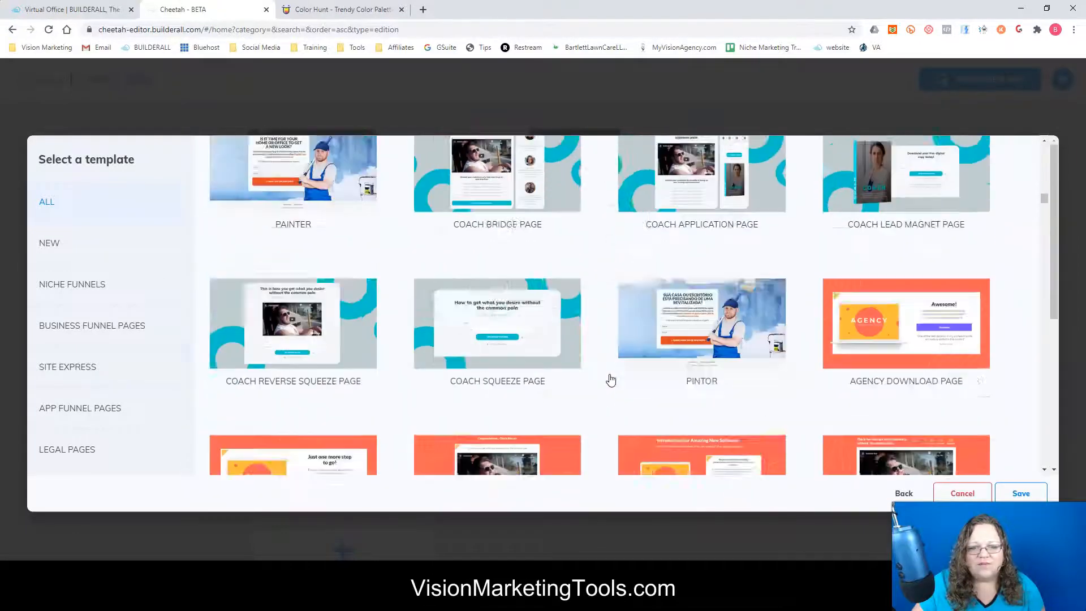
pyautogui.scroll(-10, 602, 376)
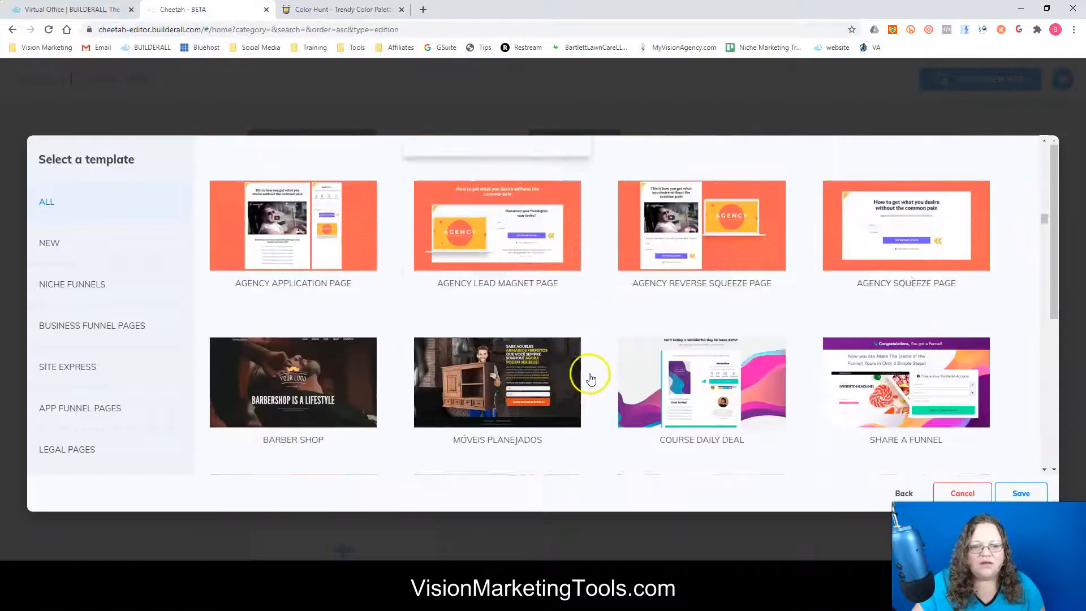
pyautogui.scroll(-10, 595, 376)
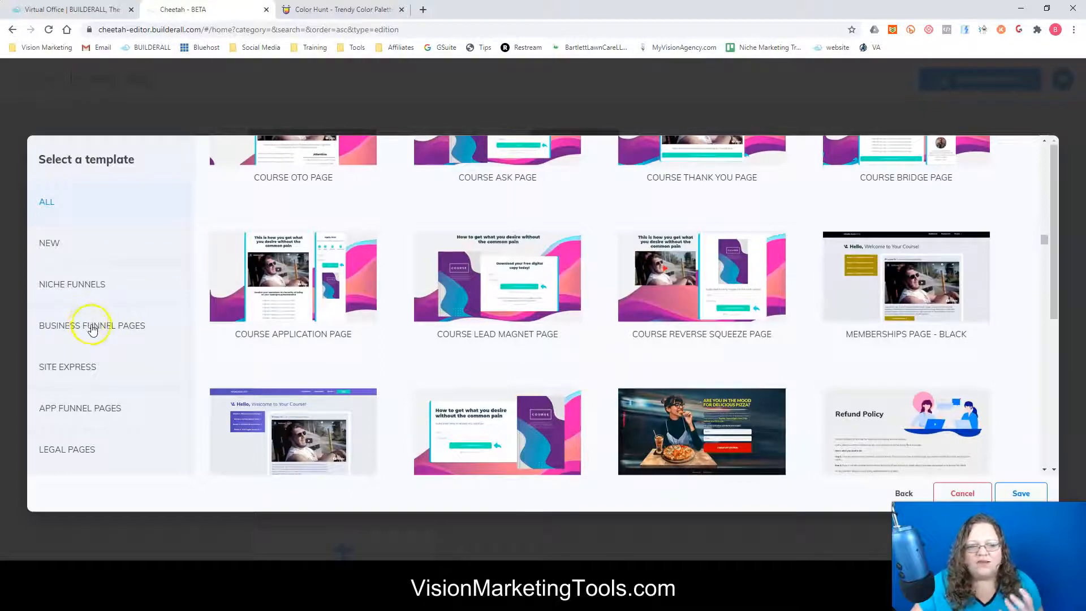
pyautogui.click(84, 366)
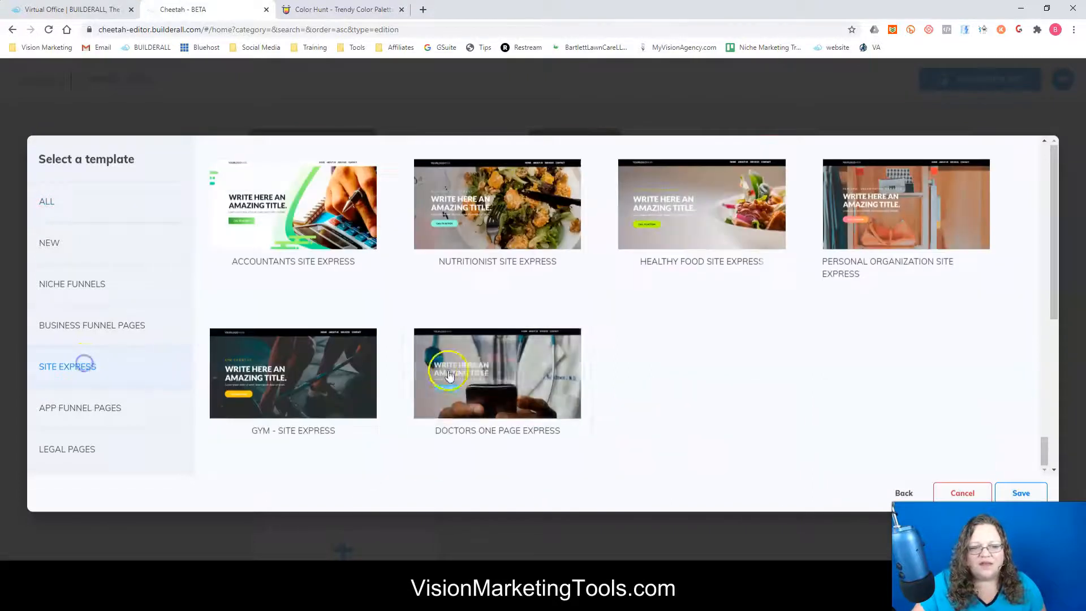
pyautogui.scroll(3, 770, 390)
pyautogui.scroll(10, 771, 393)
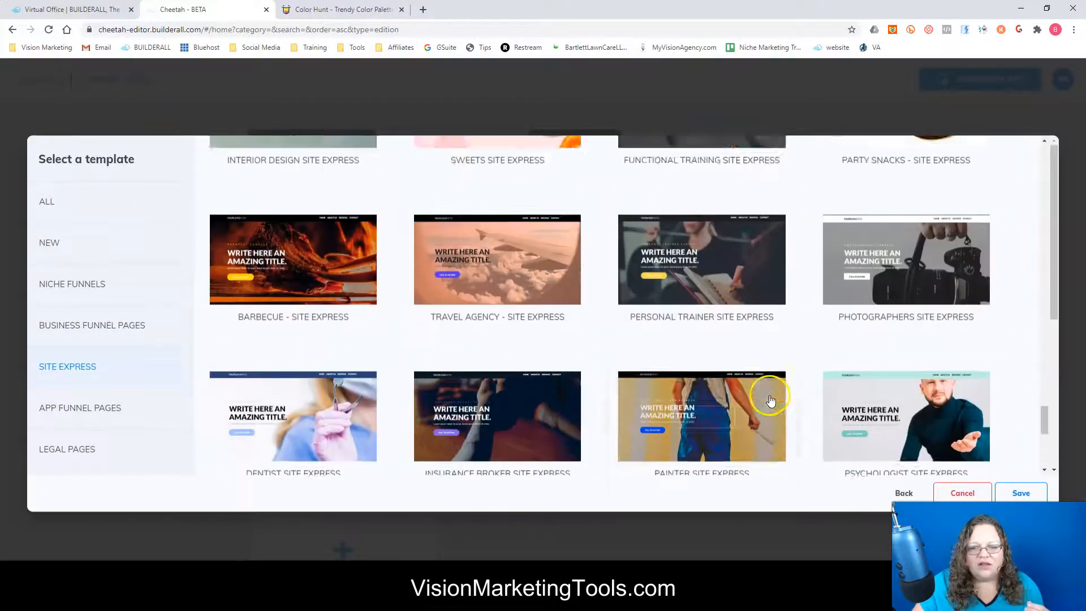
pyautogui.scroll(4, 758, 401)
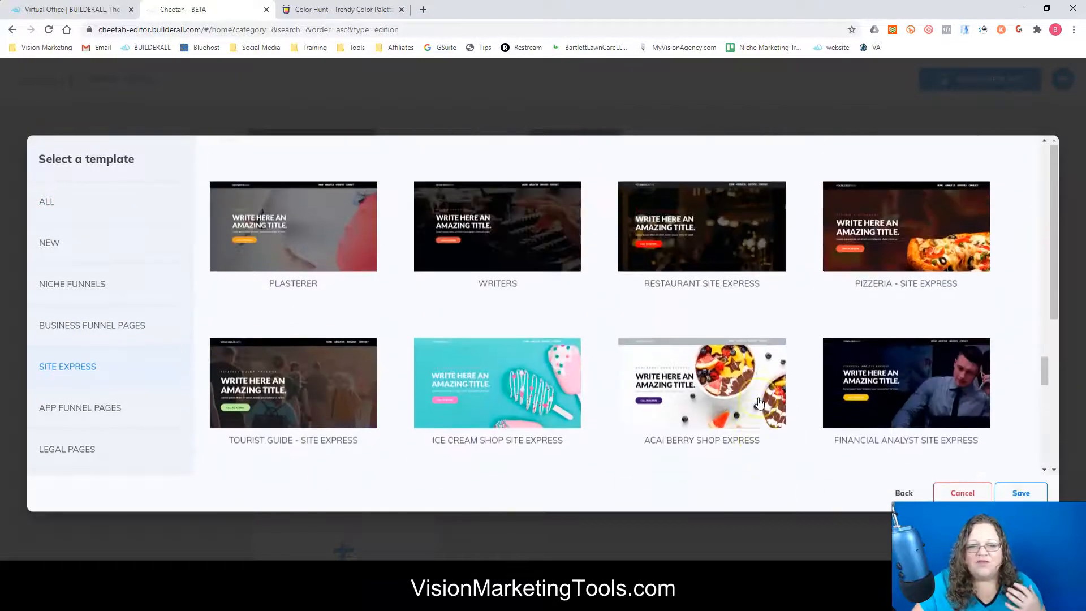
pyautogui.scroll(3, 744, 399)
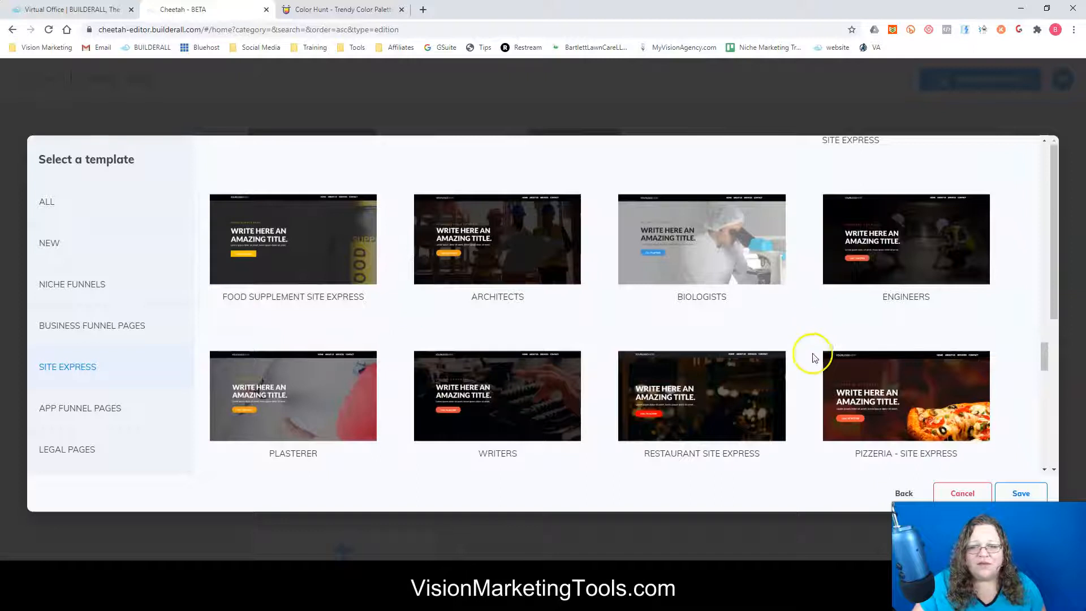
pyautogui.scroll(-3, 806, 394)
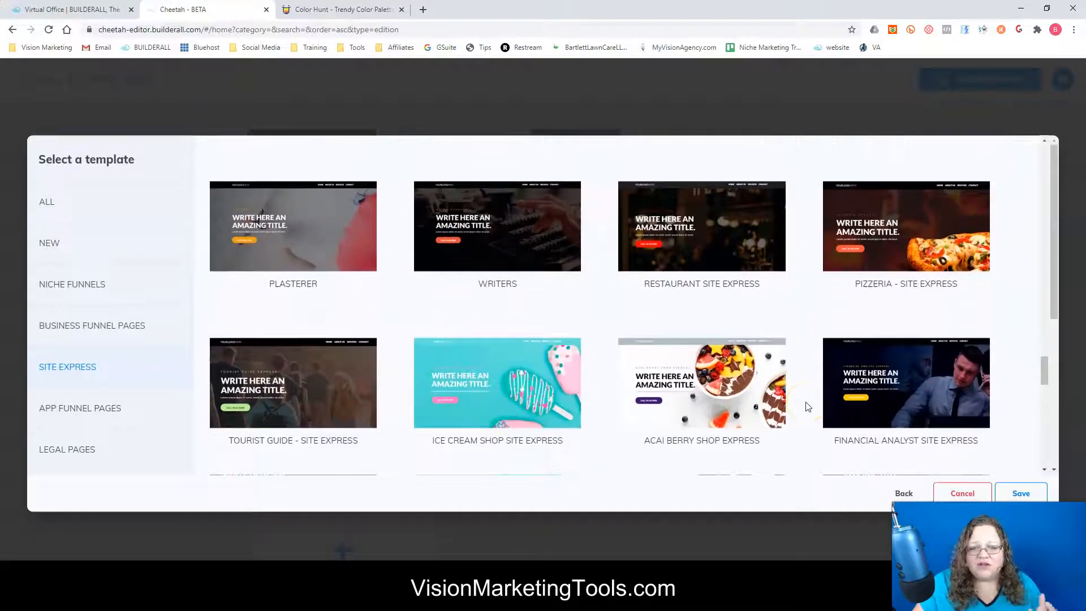
pyautogui.scroll(-1, 808, 413)
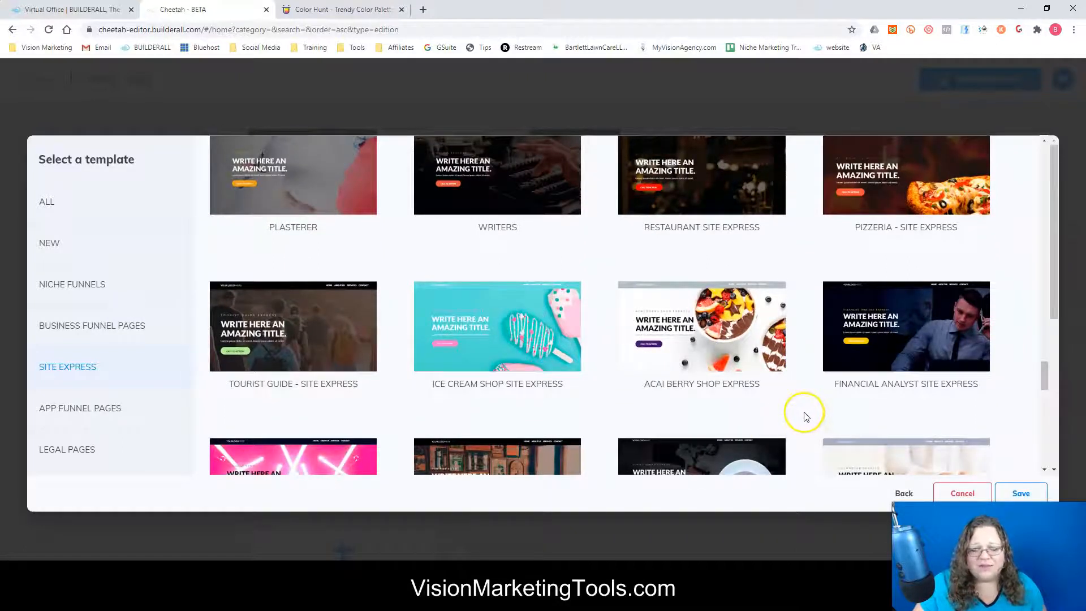
pyautogui.scroll(-1, 803, 414)
pyautogui.moveTo(492, 286)
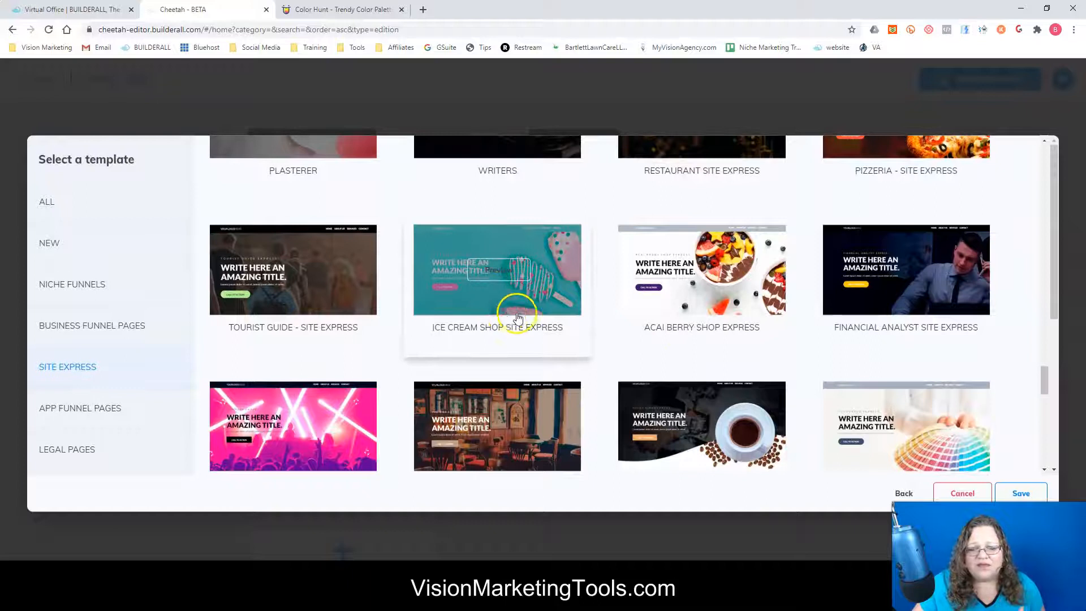
pyautogui.scroll(-3, 792, 385)
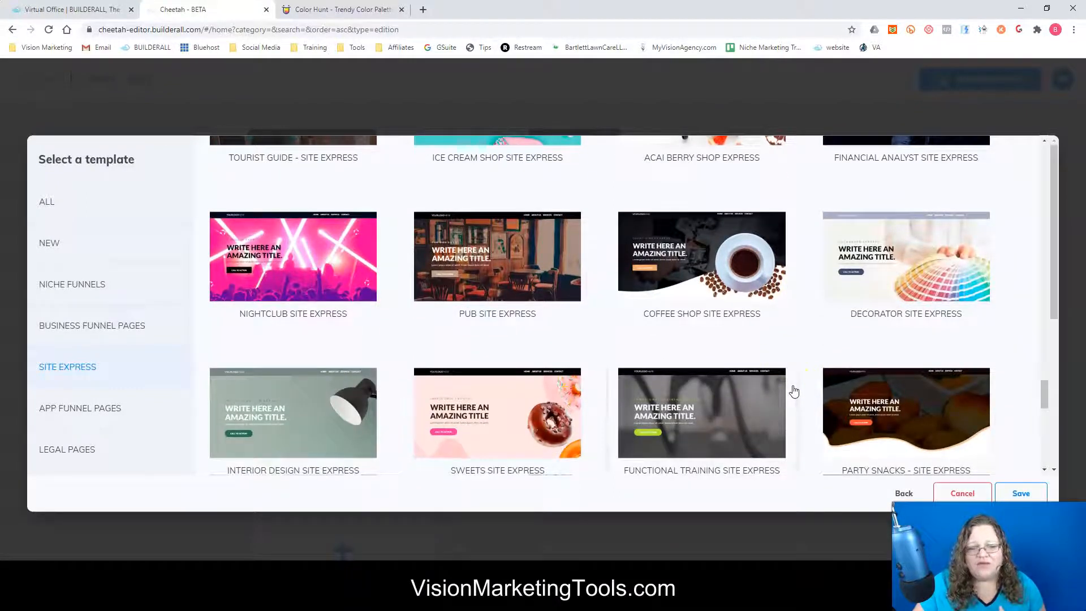
pyautogui.scroll(-2, 799, 389)
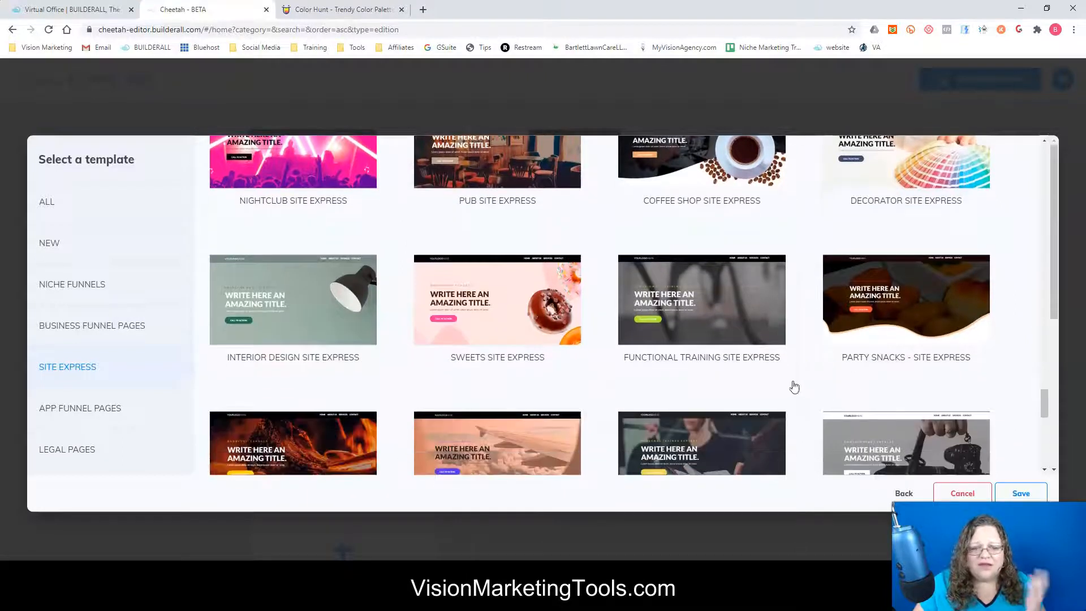
# - Select the Decorator Site Express template and save the new site with it
pyautogui.click(615, 350)
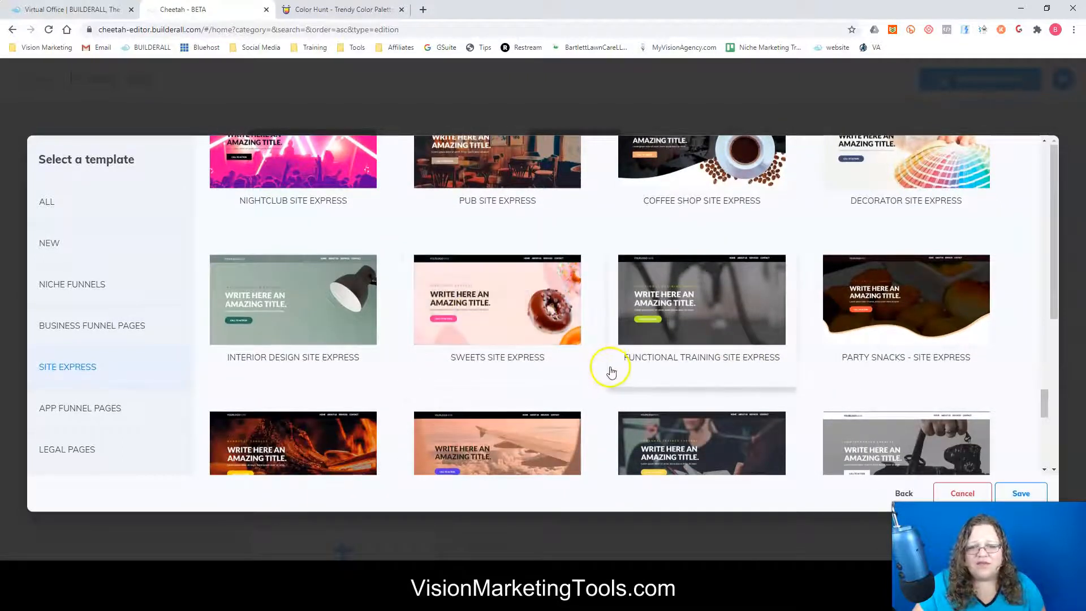
pyautogui.scroll(-1, 611, 370)
pyautogui.scroll(4, 1007, 213)
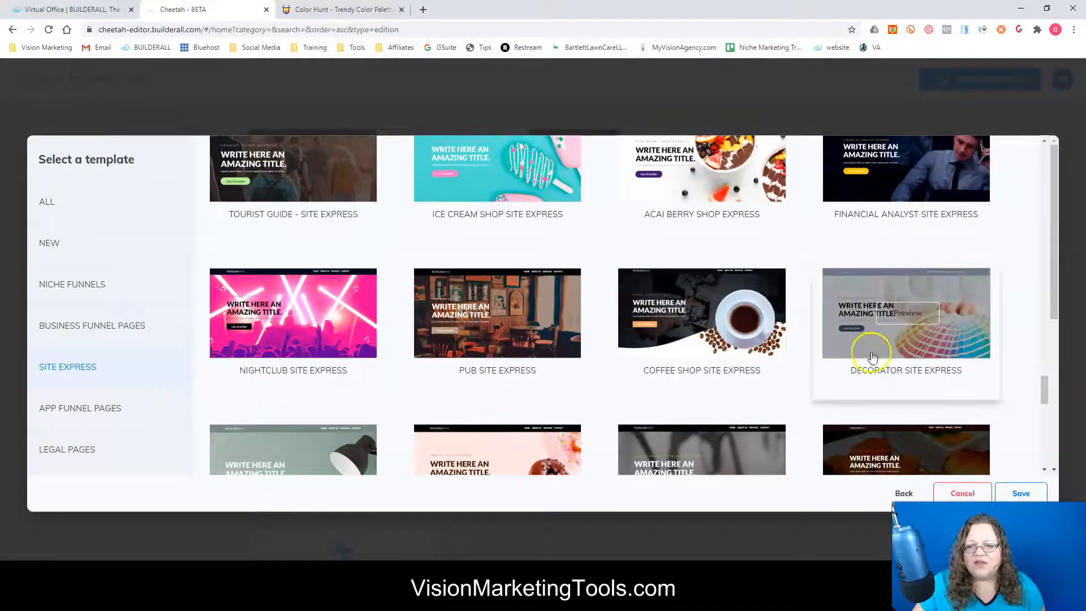
pyautogui.click(899, 356)
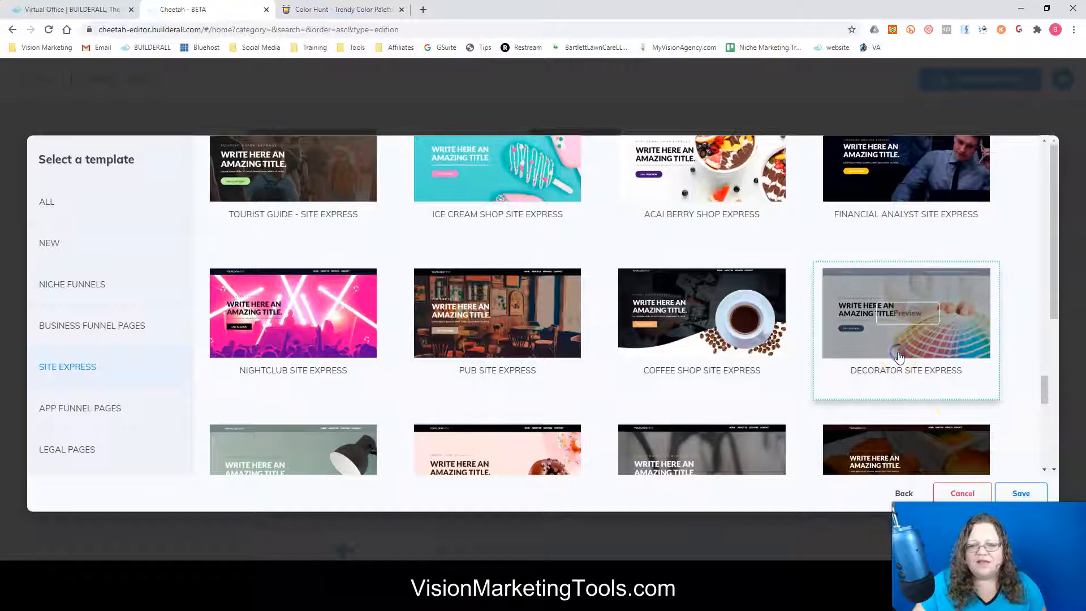
pyautogui.click(1021, 489)
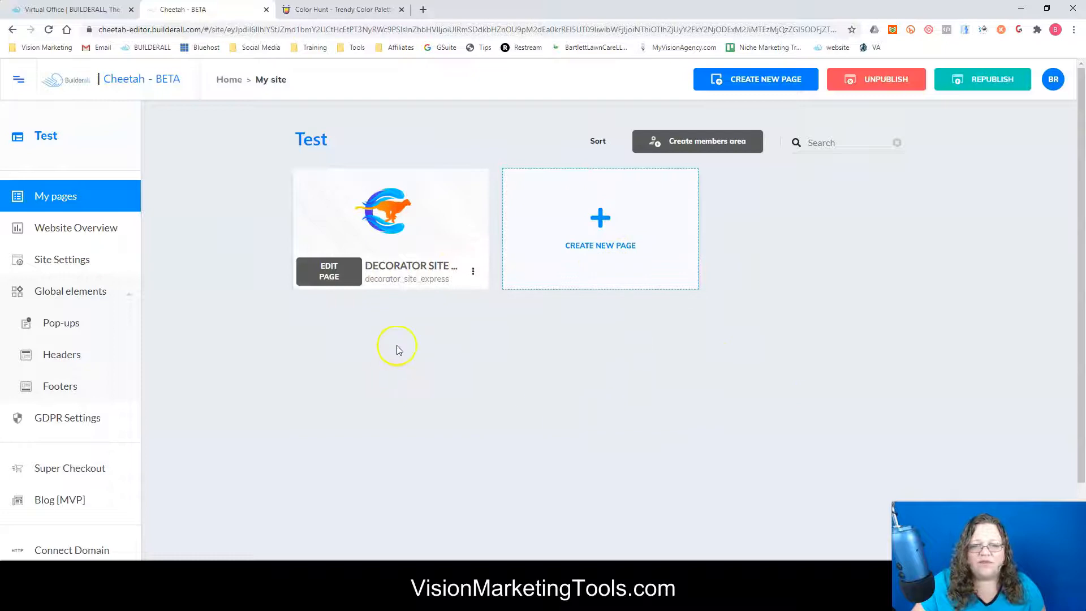
# - Open the Decorator Site Express page for editing and examine its sections from the hero banner down to the footer
pyautogui.click(330, 274)
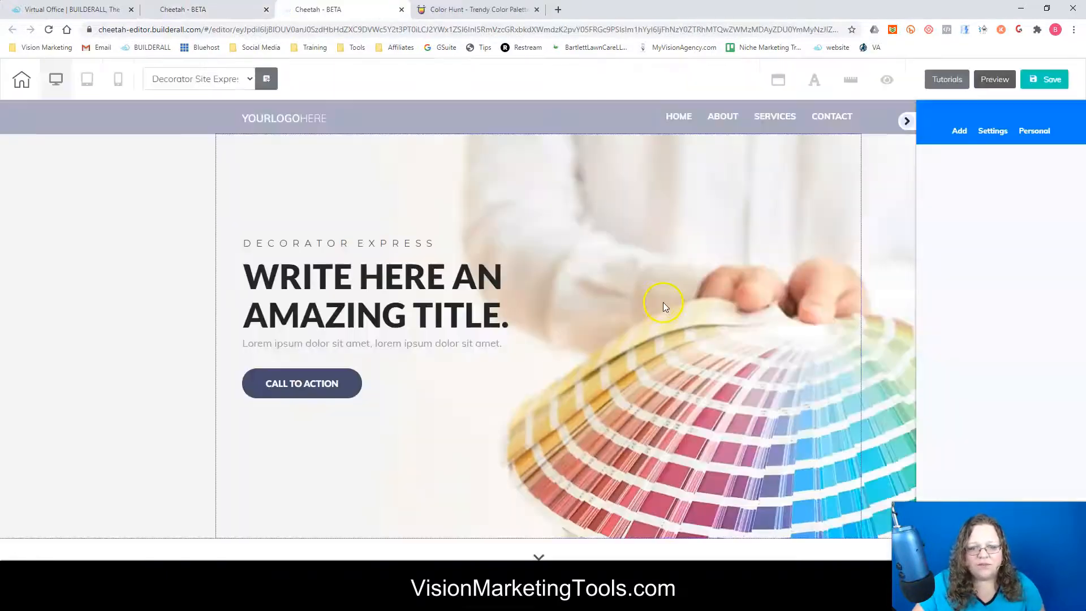
pyautogui.scroll(-15, 663, 304)
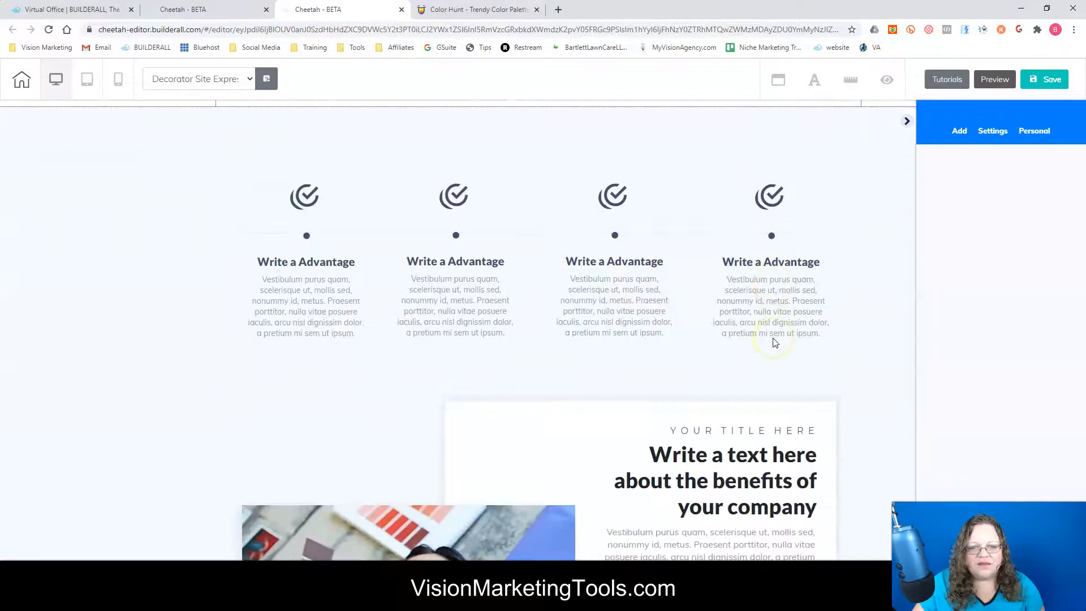
pyautogui.scroll(-10, 774, 339)
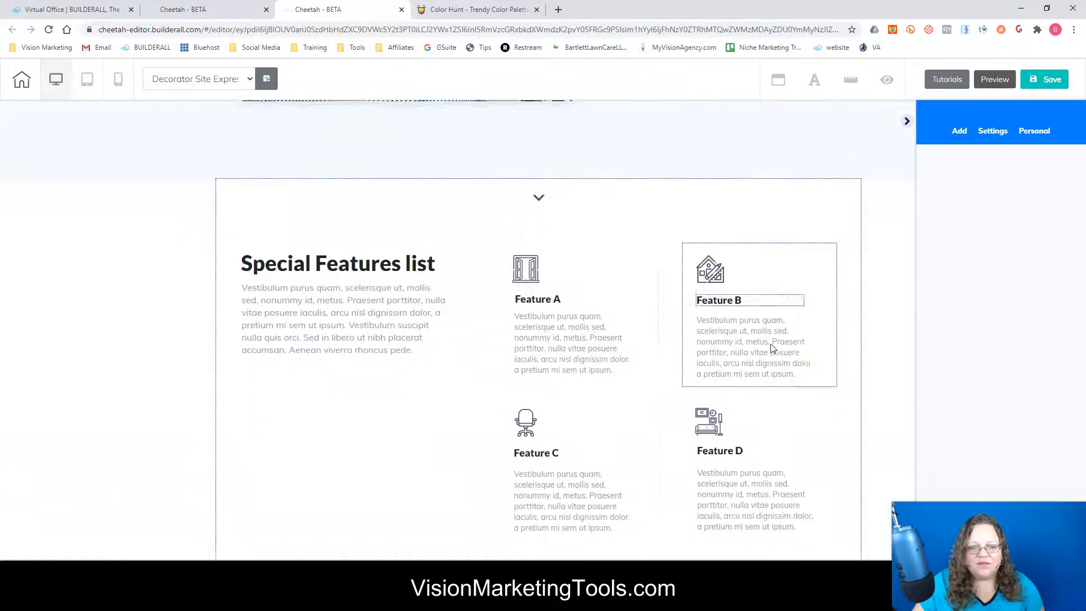
pyautogui.scroll(-10, 803, 365)
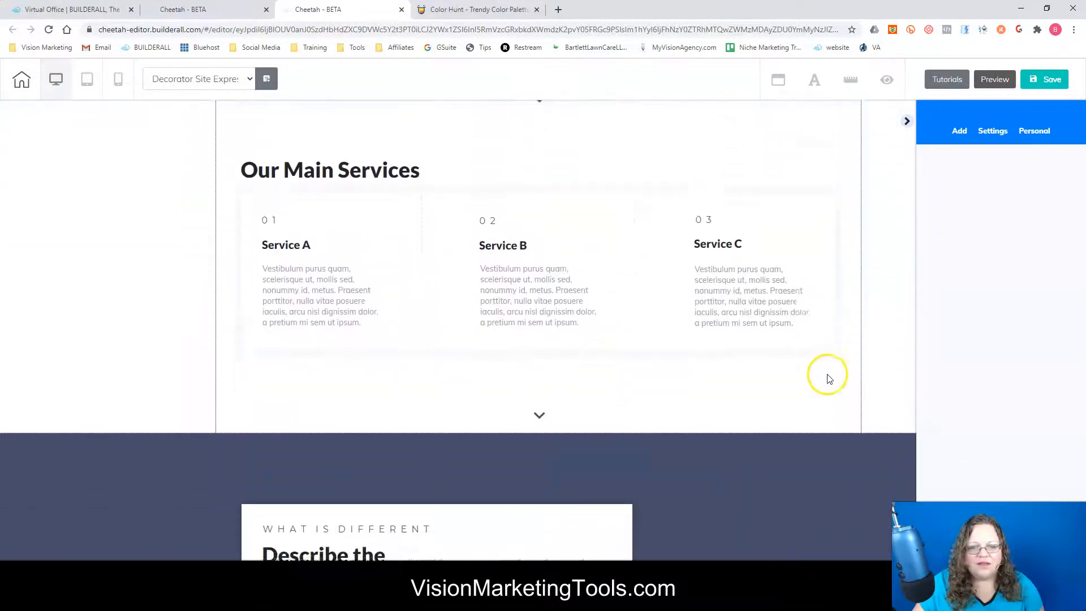
pyautogui.scroll(-7, 835, 379)
pyautogui.scroll(-5, 837, 381)
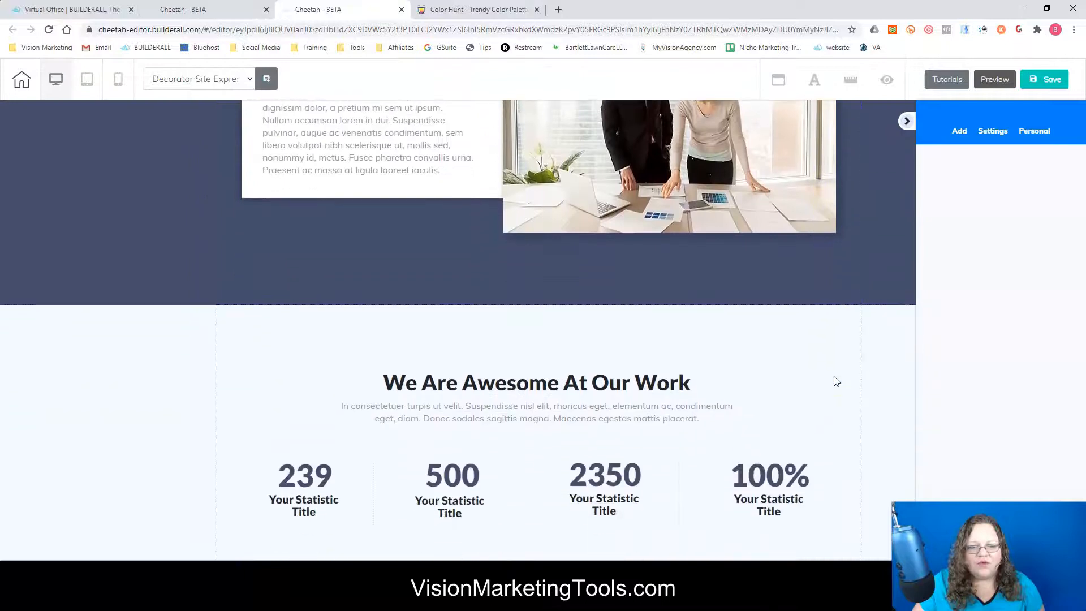
pyautogui.scroll(-1, 845, 387)
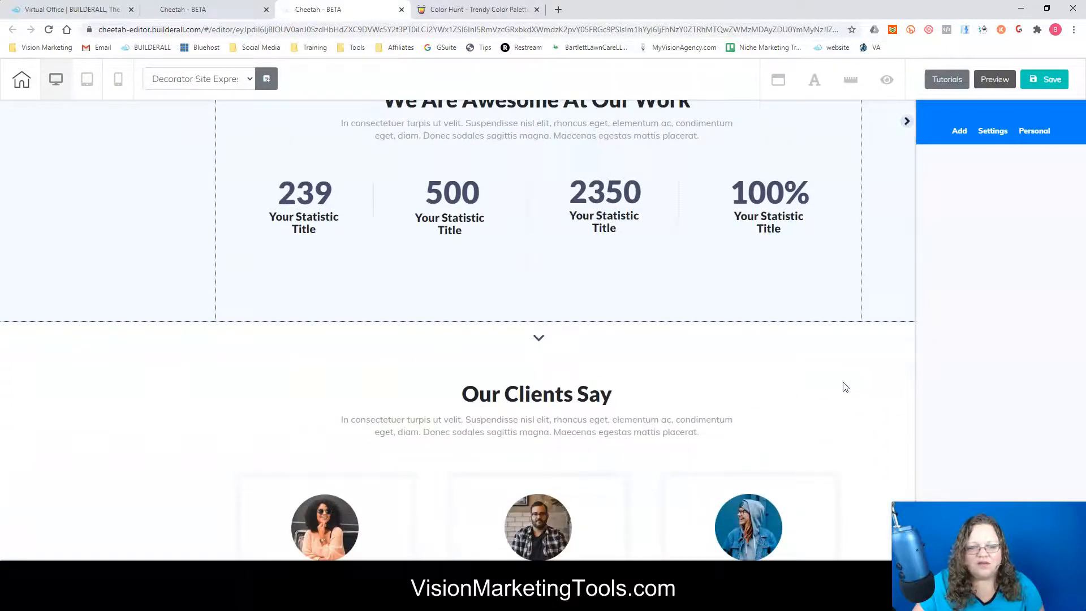
pyautogui.scroll(2, 846, 387)
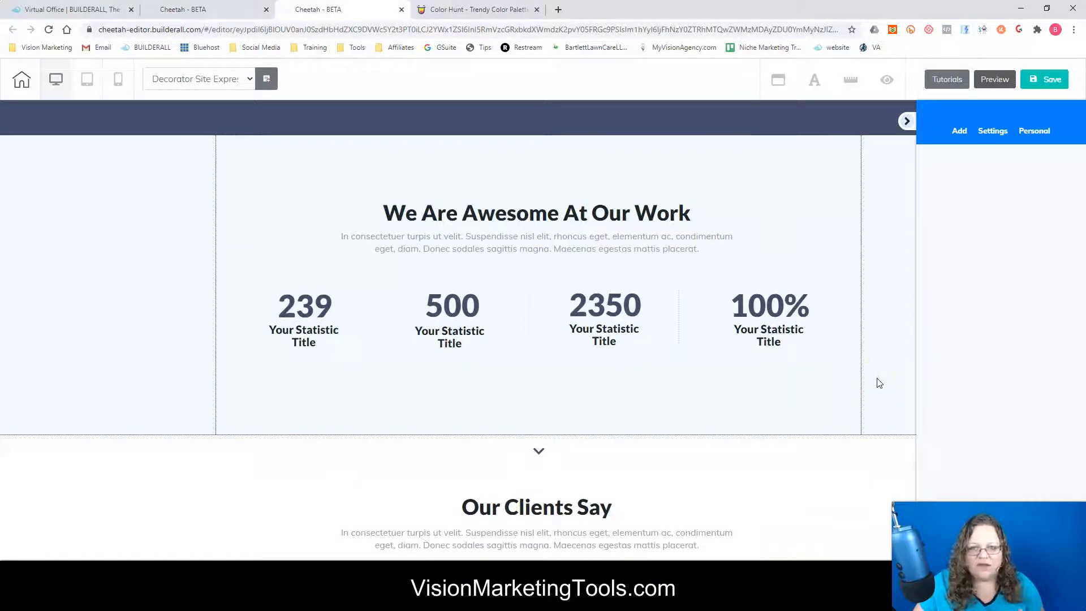
pyautogui.scroll(-1, 879, 383)
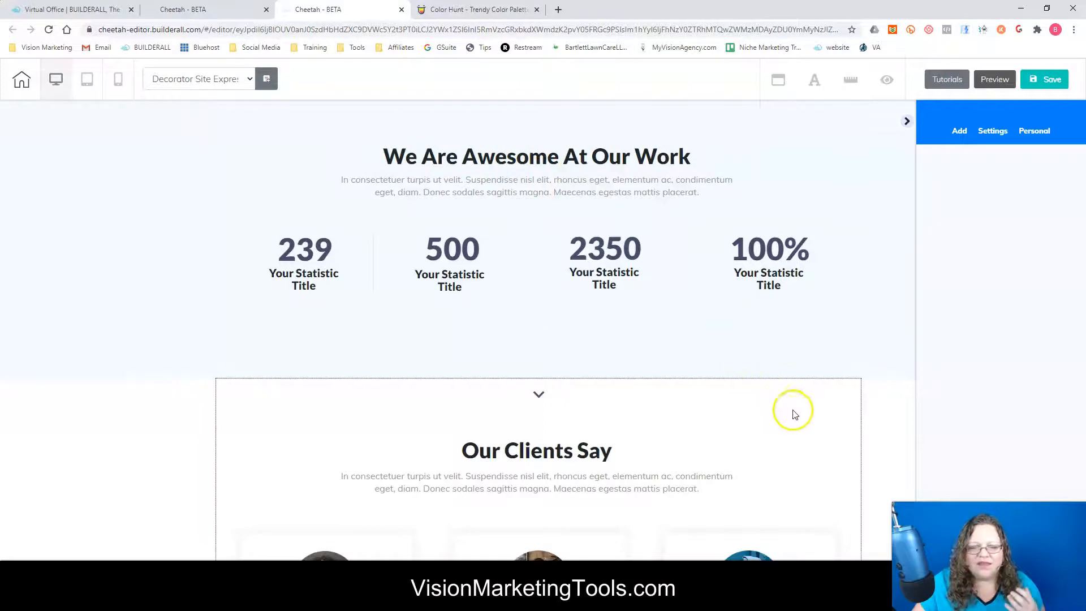
pyautogui.scroll(-2, 832, 421)
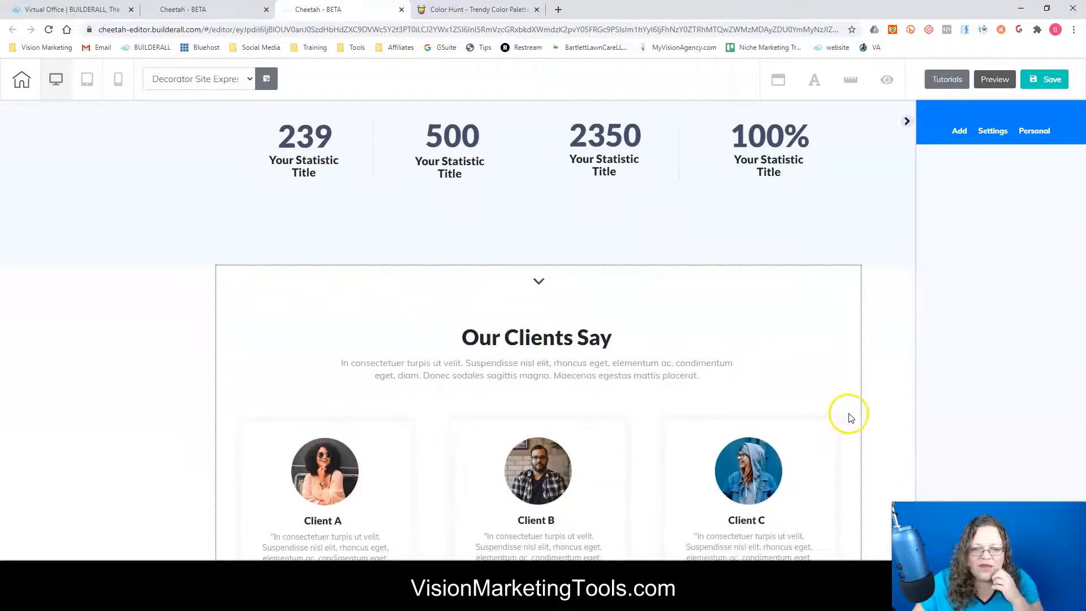
pyautogui.scroll(-1, 854, 415)
pyautogui.scroll(-2, 859, 418)
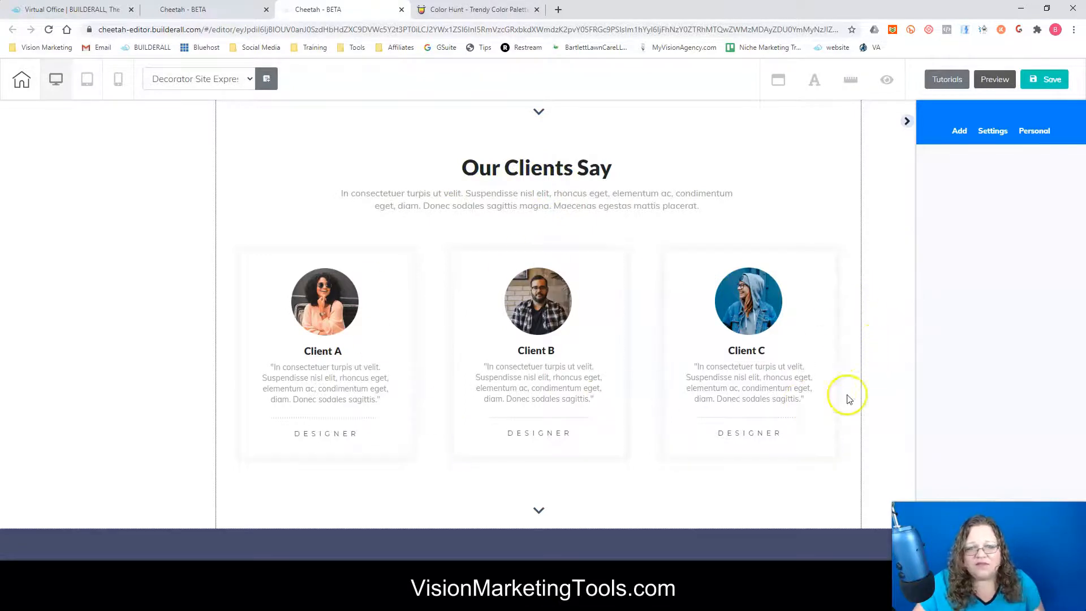
pyautogui.scroll(-5, 871, 388)
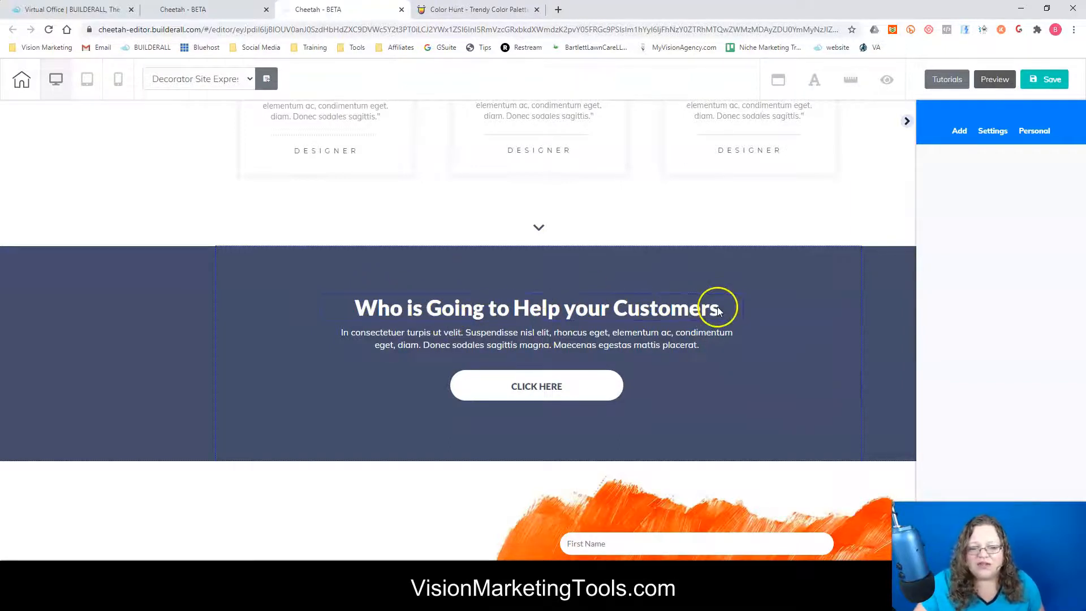
pyautogui.scroll(-3, 880, 345)
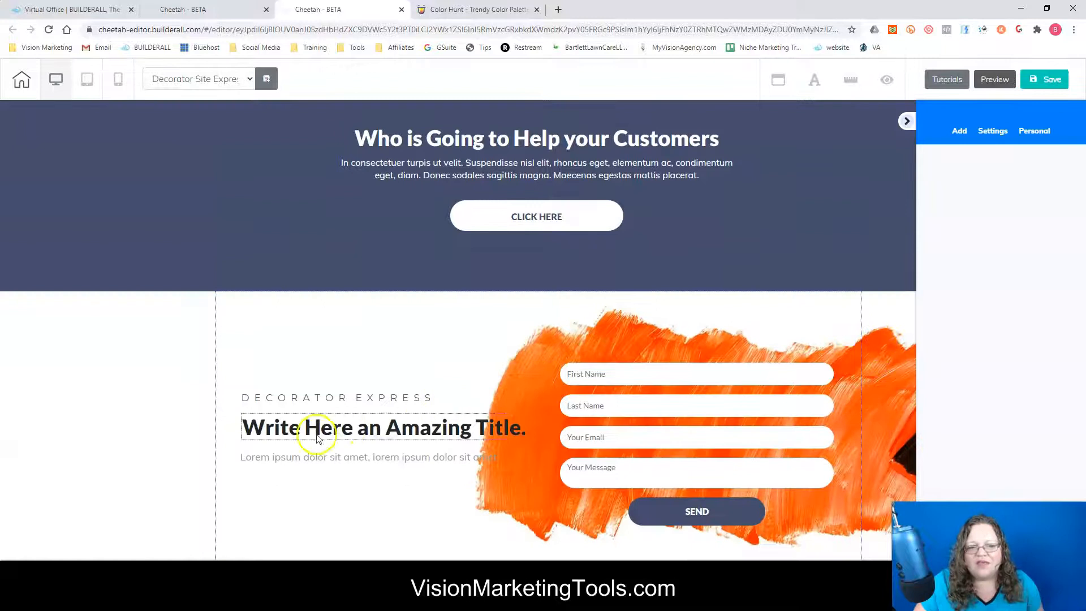
pyautogui.scroll(-3, 221, 463)
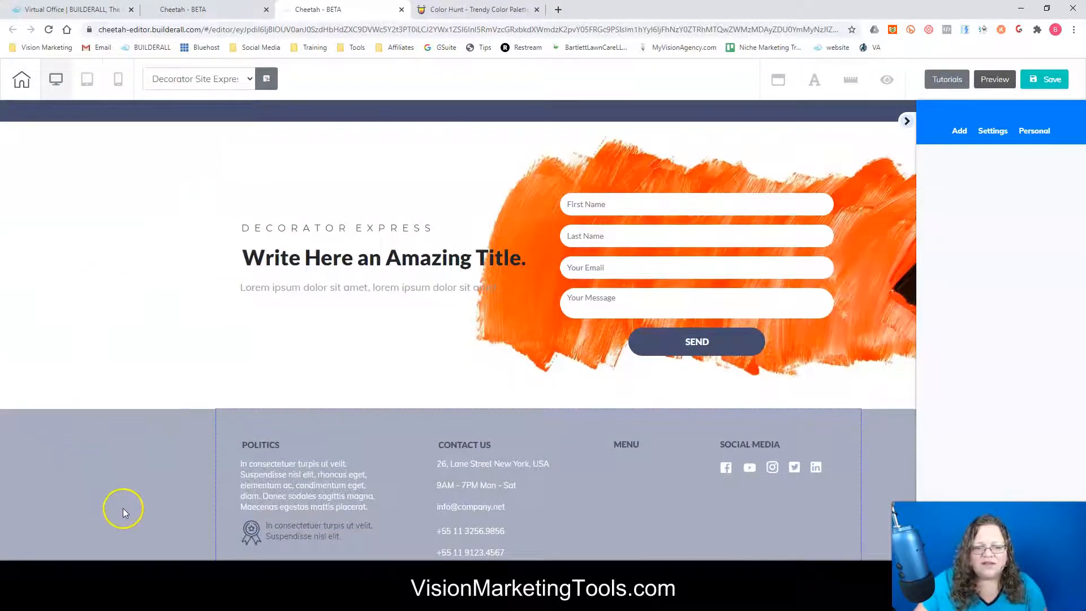
# - Switch to Notepad and copy the Dark Purple hex code 511e78
pyautogui.click(400, 593)
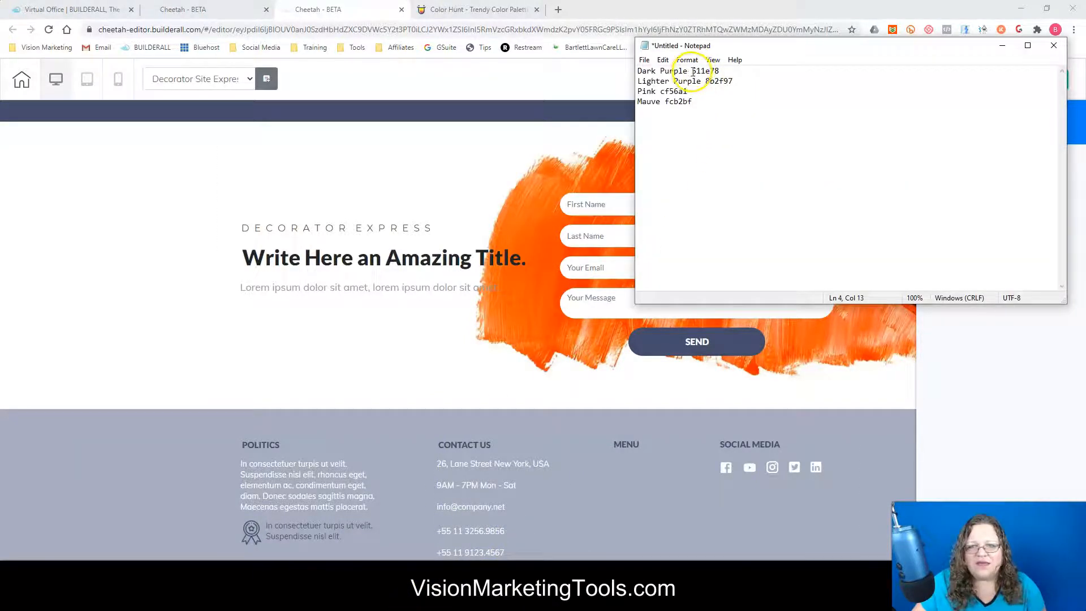
pyautogui.rightClick(712, 71)
pyautogui.click(733, 107)
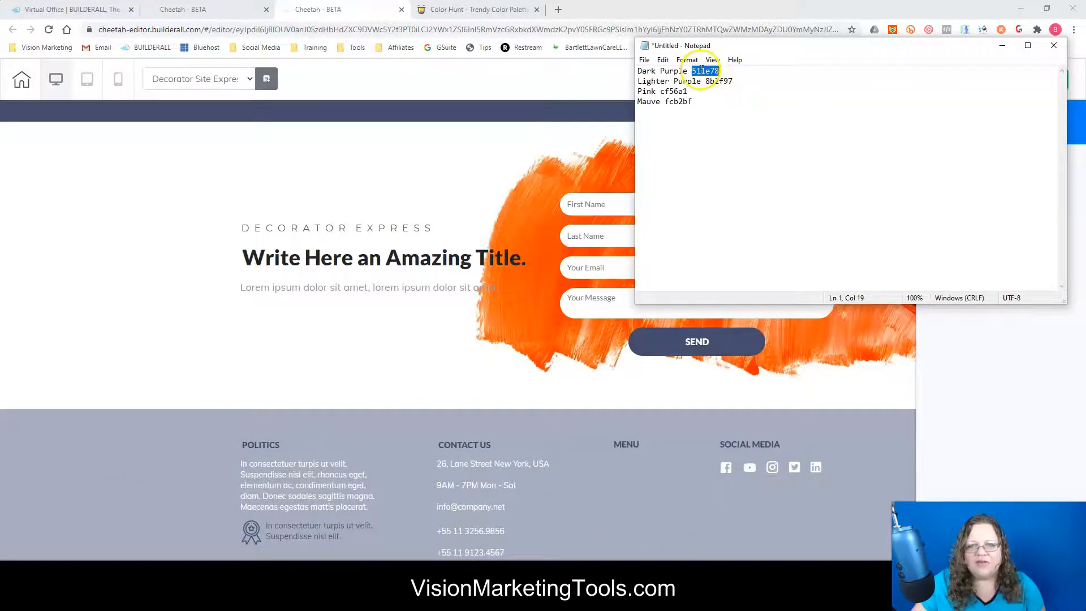
# - Return to the Cheetah editor and set the footer panel's solid background color to the copied hex code 511e78
pyautogui.click(140, 456)
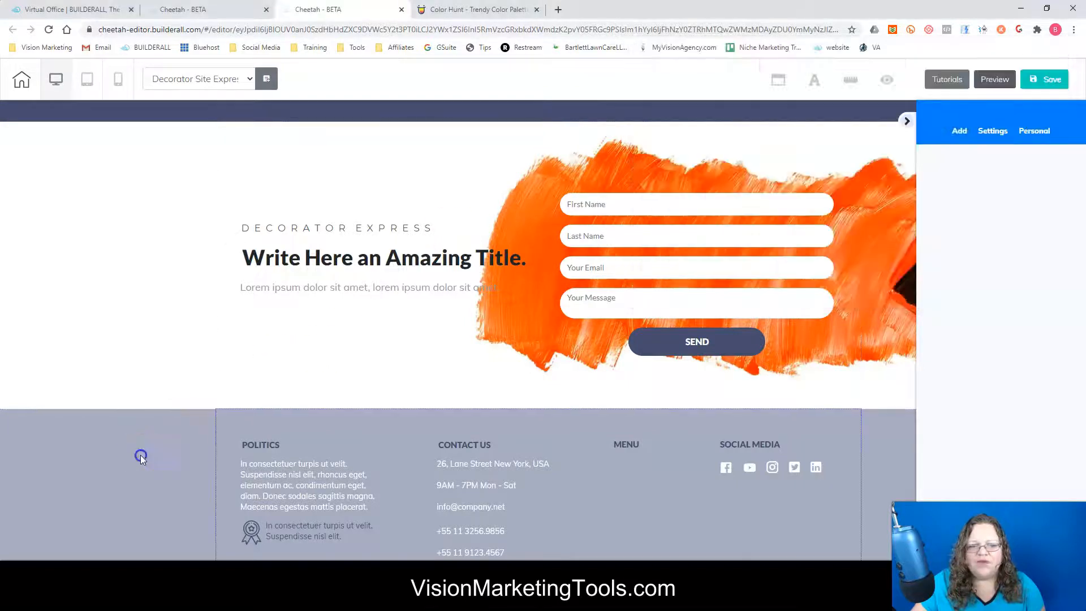
pyautogui.click(143, 455)
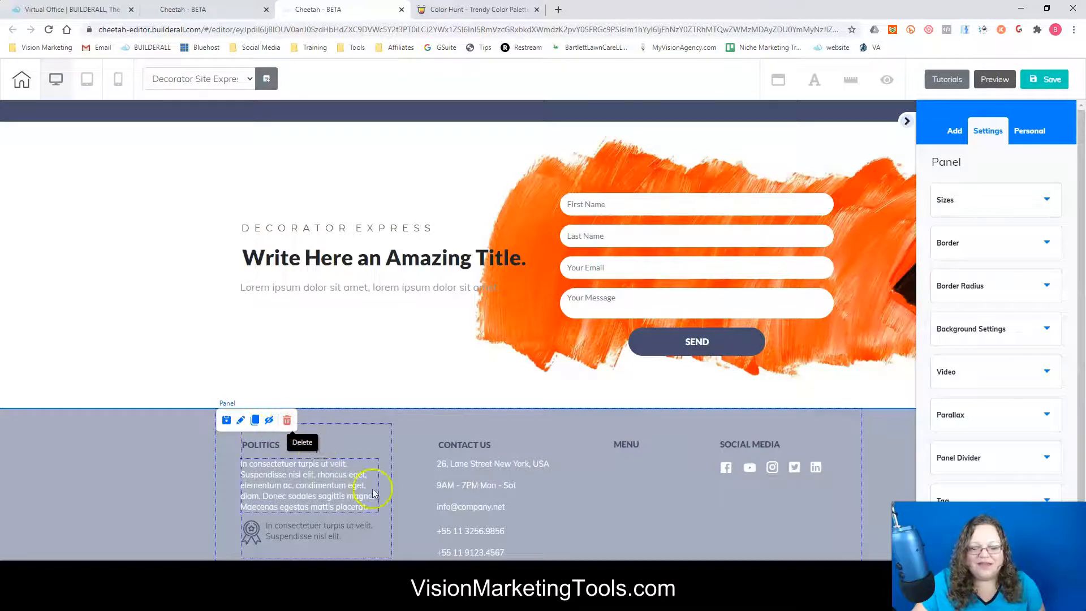
pyautogui.rightClick(191, 475)
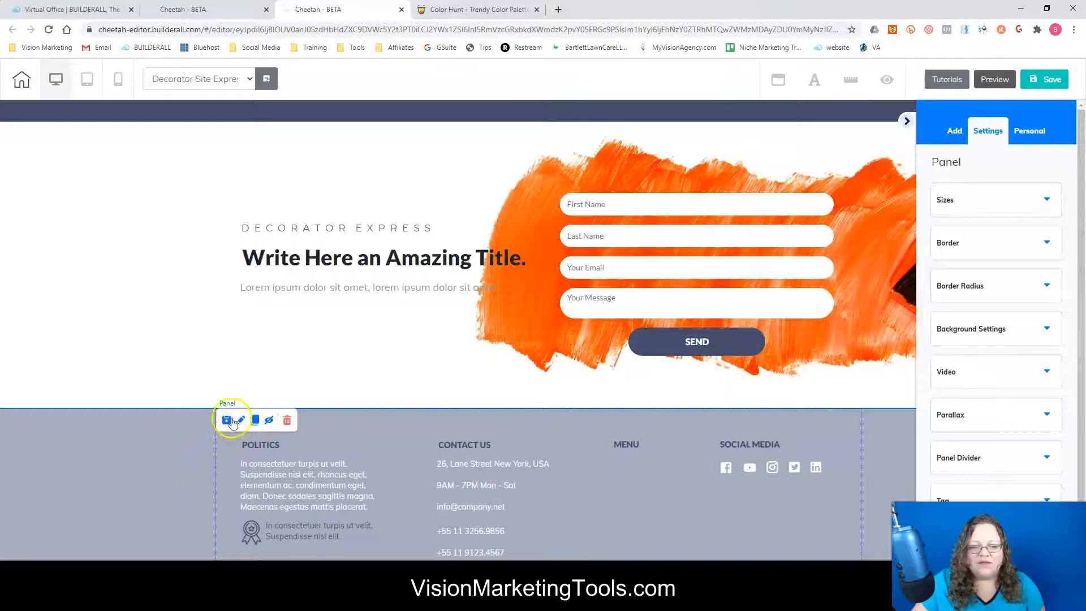
pyautogui.scroll(-2, 1009, 189)
pyautogui.scroll(2, 1018, 220)
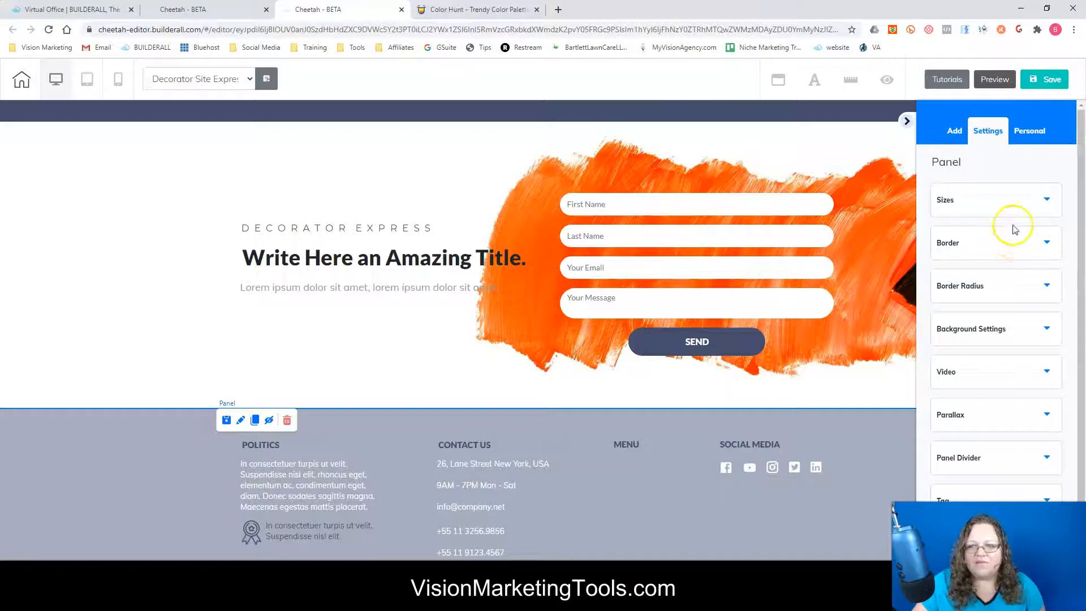
pyautogui.click(1001, 330)
pyautogui.scroll(-4, 1011, 337)
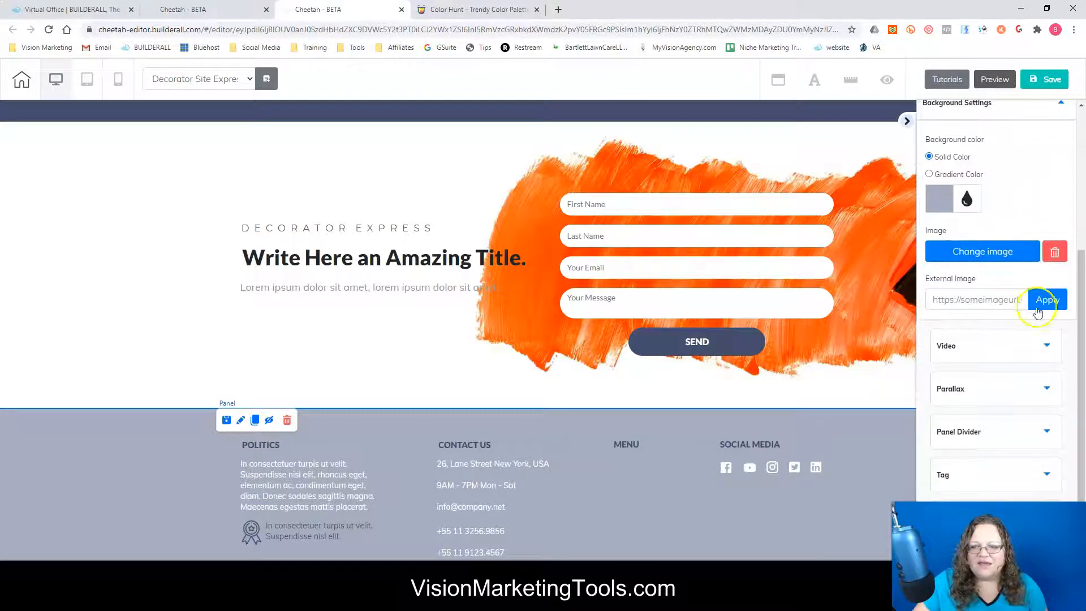
pyautogui.click(941, 203)
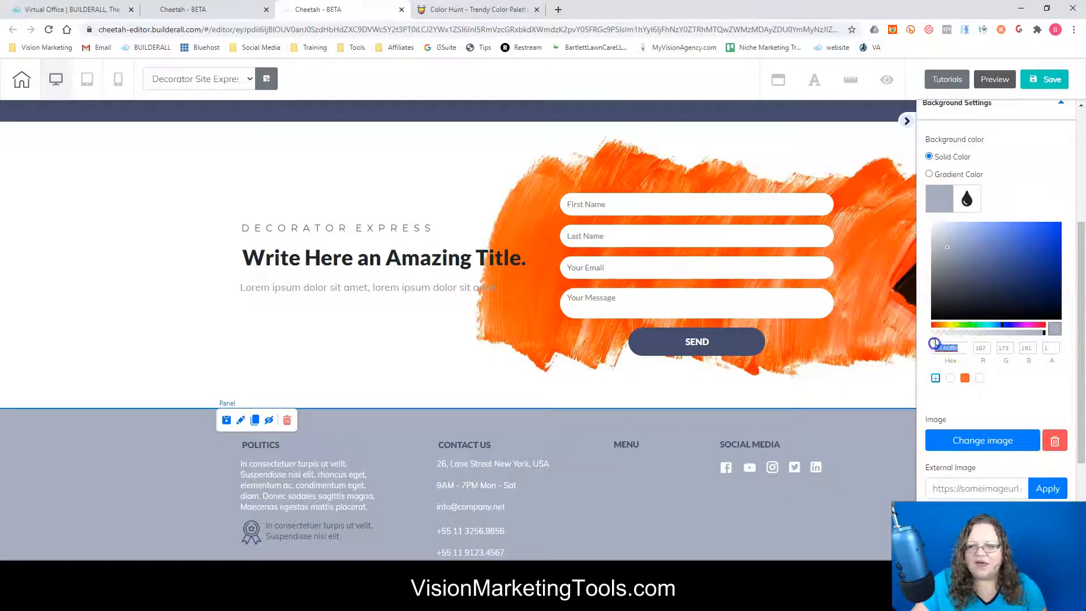
pyautogui.hotkey('ctrl', 'v')
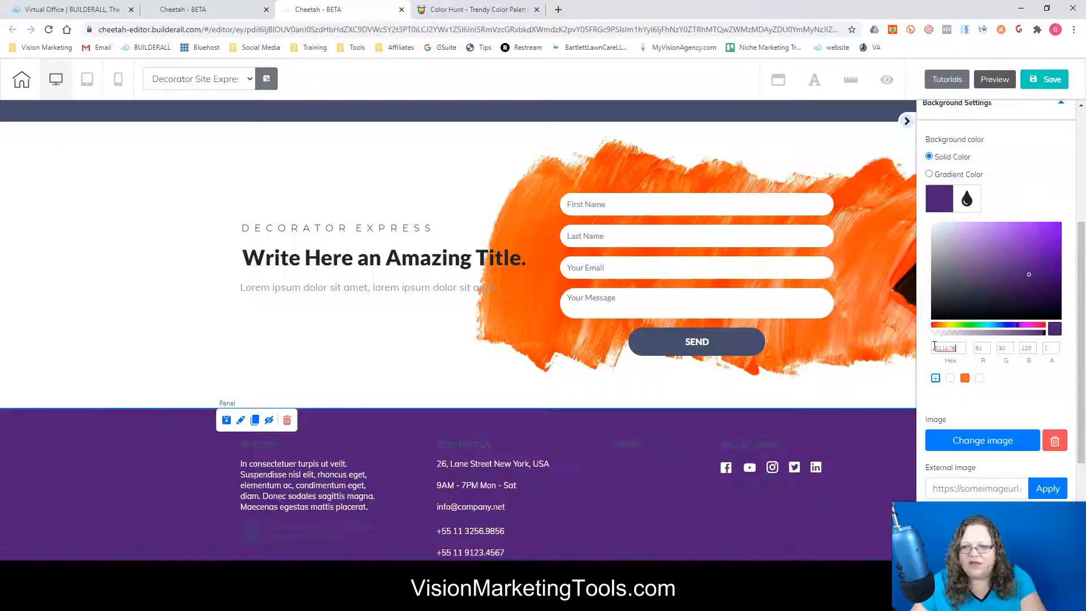
pyautogui.click(885, 447)
# - Set the solid background color of the header panel with the logo and navigation menu to 511e78
pyautogui.scroll(15, 884, 446)
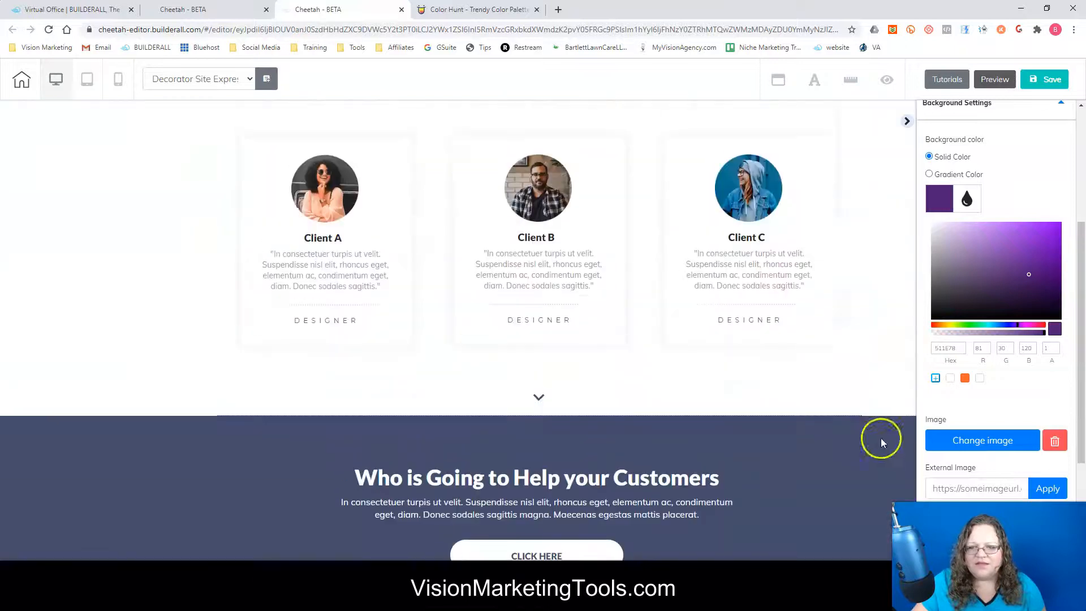
pyautogui.scroll(15, 857, 328)
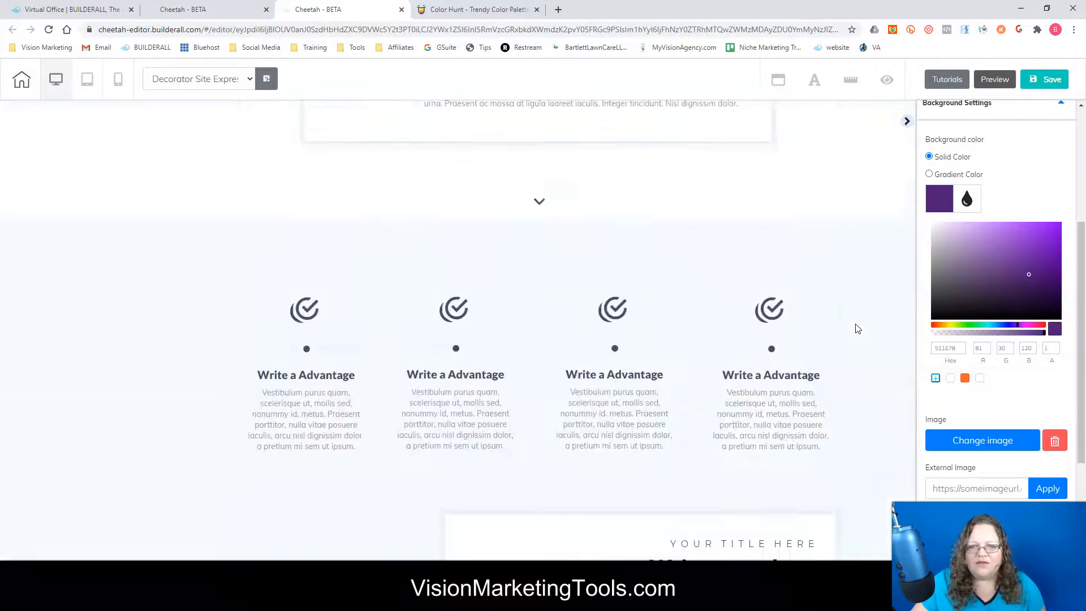
pyautogui.click(547, 114)
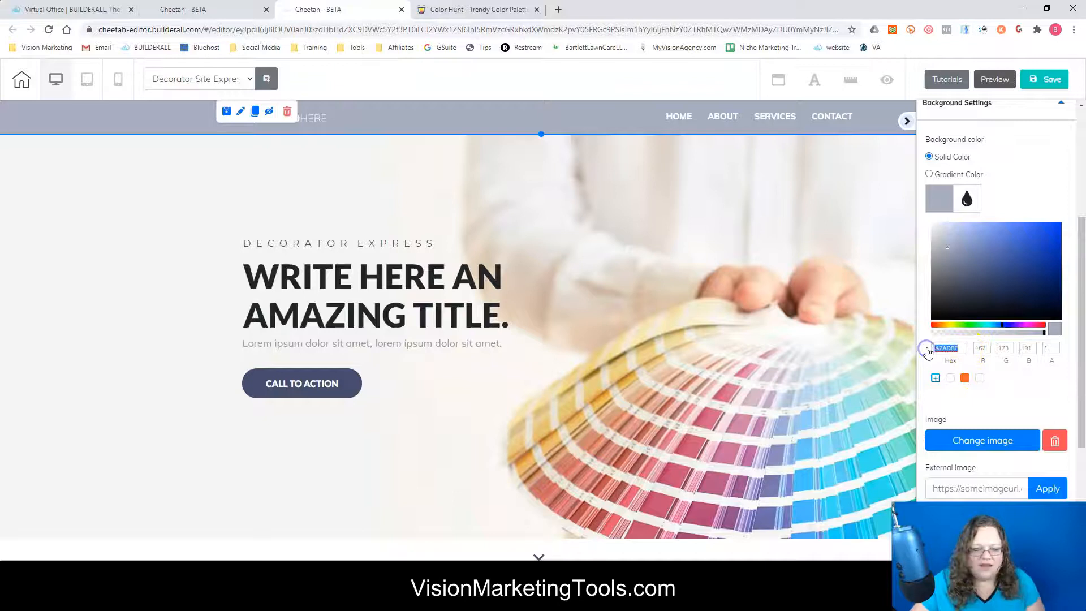
pyautogui.hotkey('ctrl', 'v')
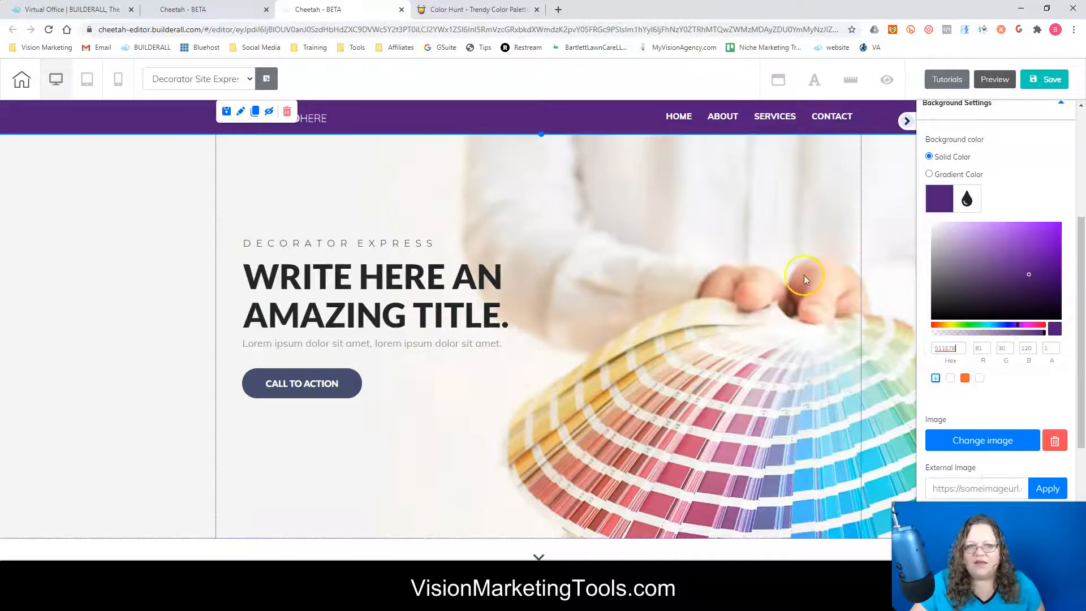
# - Copy the Lighter Purple hex code 8b2f97 from Notepad and apply it as the hero's Call to Action button background color
pyautogui.scroll(-1, 754, 361)
pyautogui.scroll(-6, 755, 360)
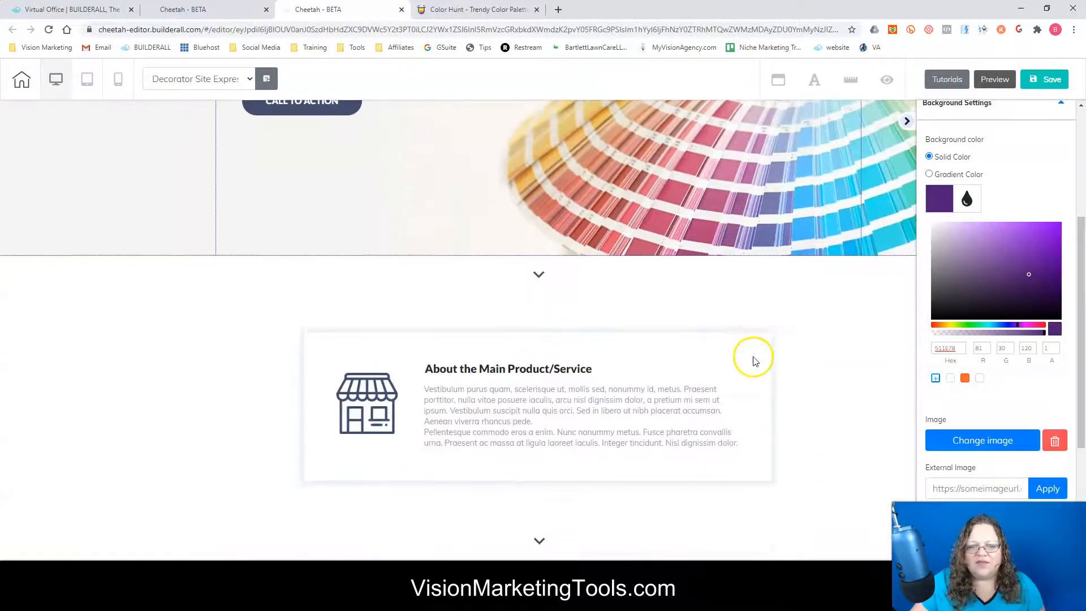
pyautogui.scroll(6, 812, 380)
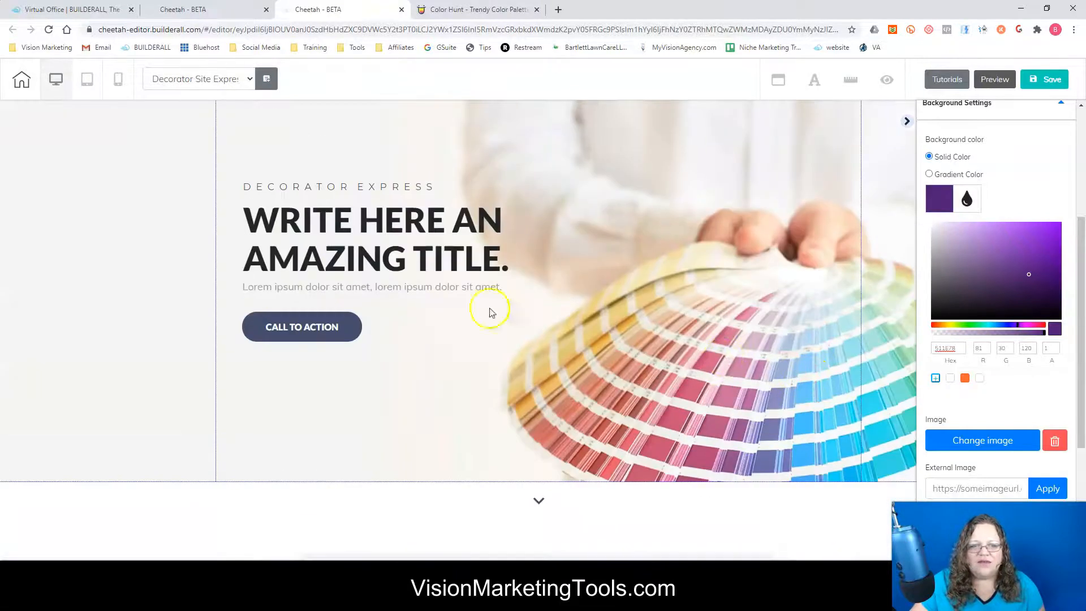
pyautogui.click(337, 330)
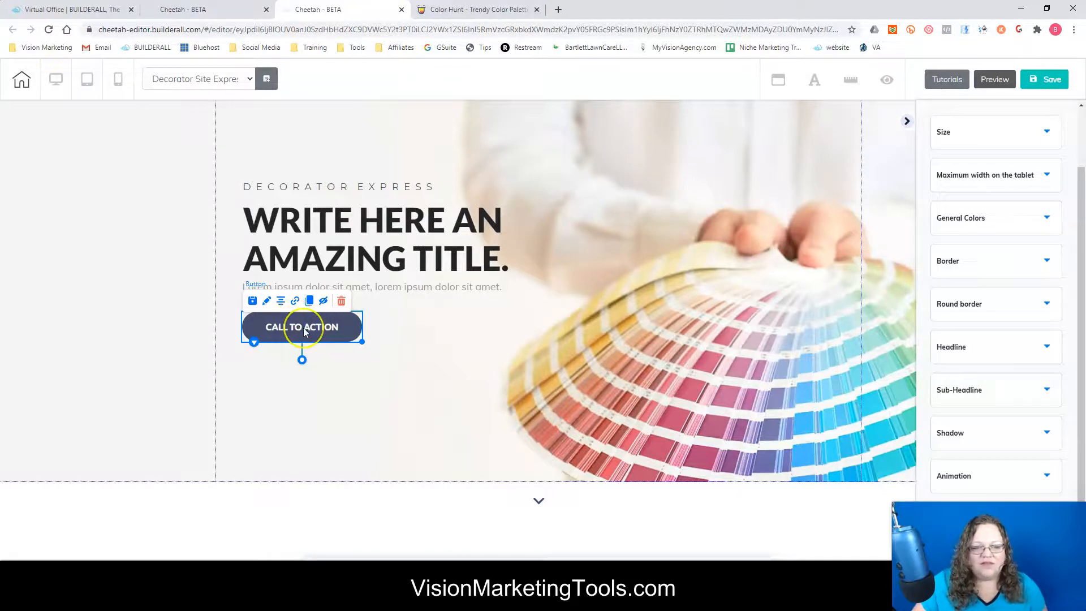
pyautogui.click(1021, 221)
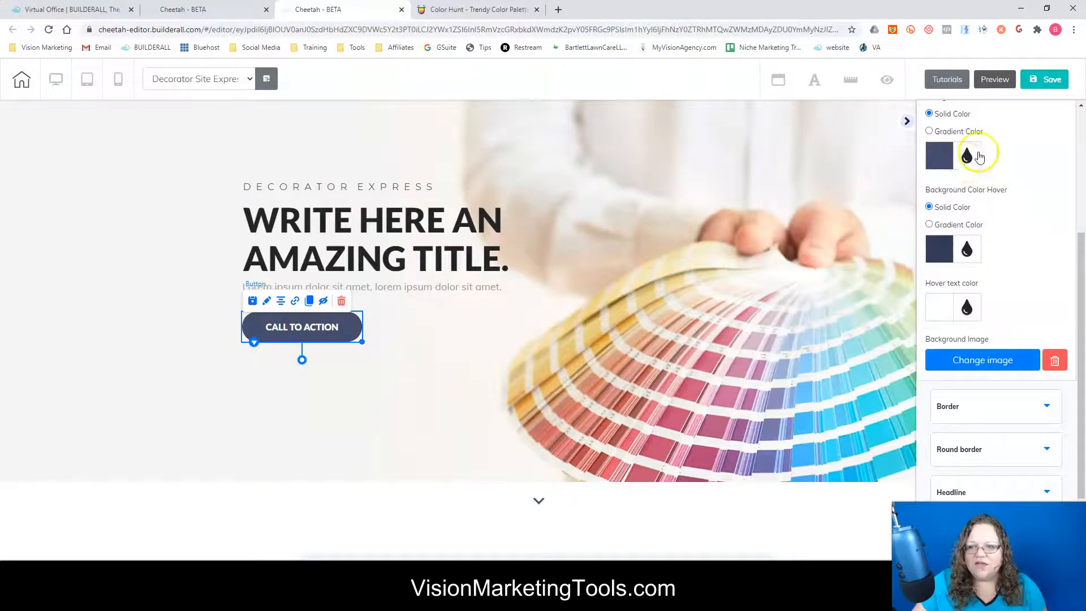
pyautogui.scroll(1, 1030, 181)
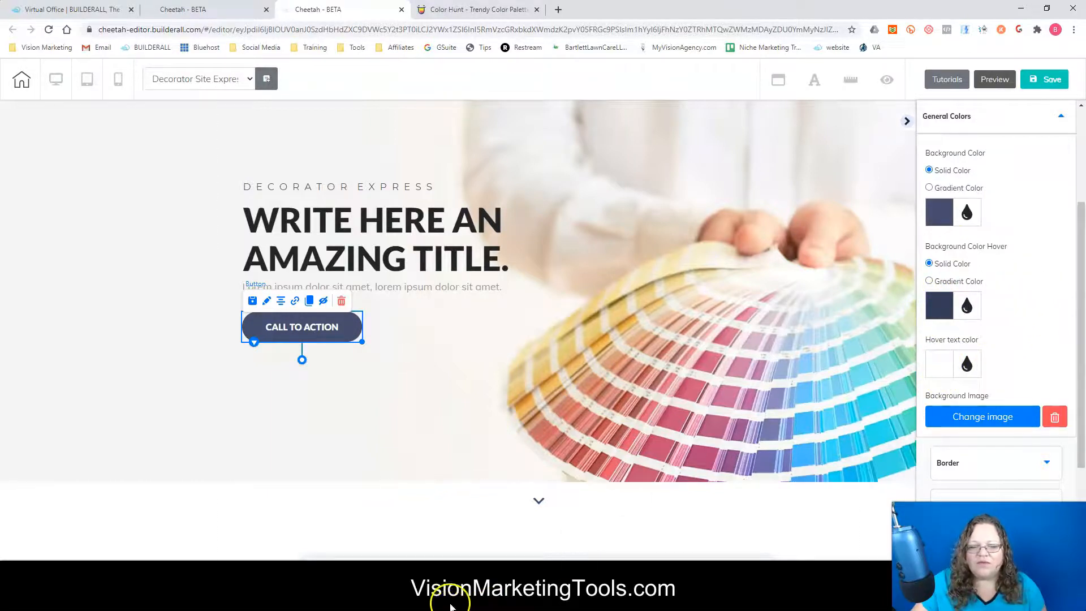
pyautogui.click(404, 607)
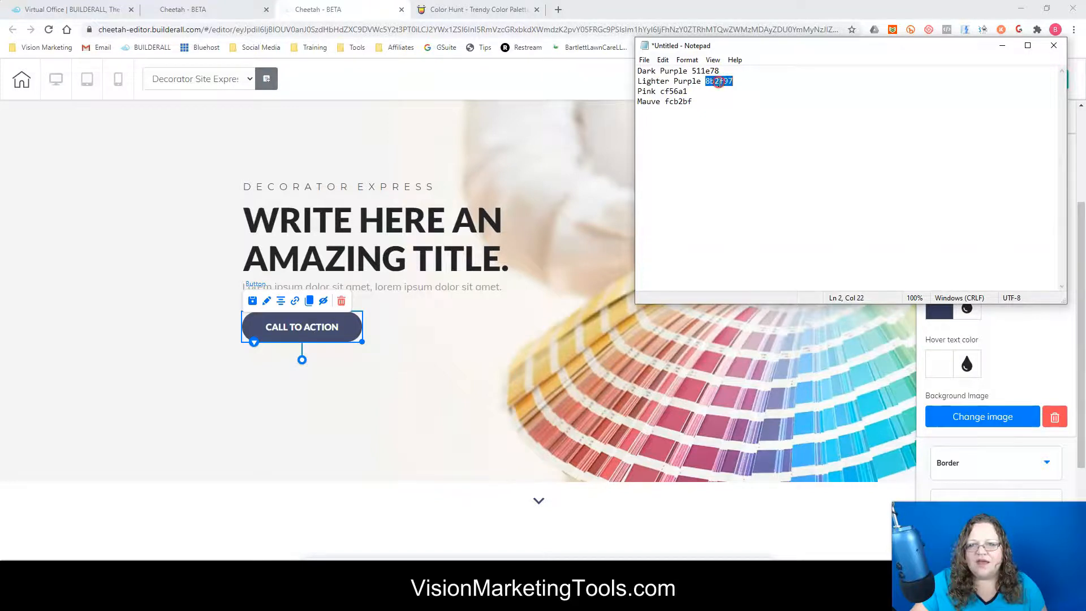
pyautogui.rightClick(718, 82)
pyautogui.click(749, 117)
pyautogui.click(1003, 50)
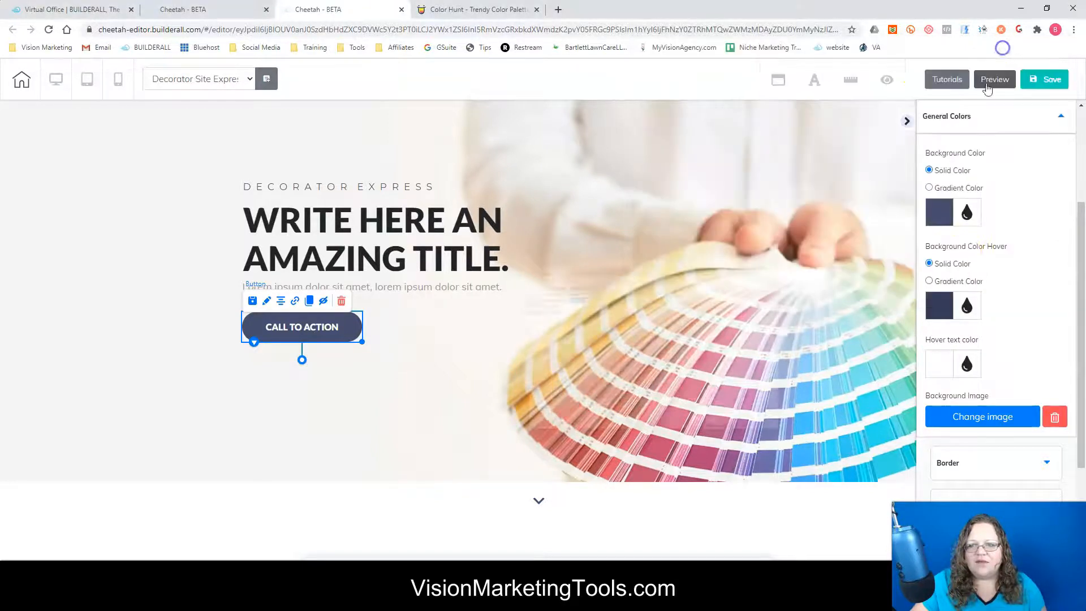
pyautogui.click(944, 213)
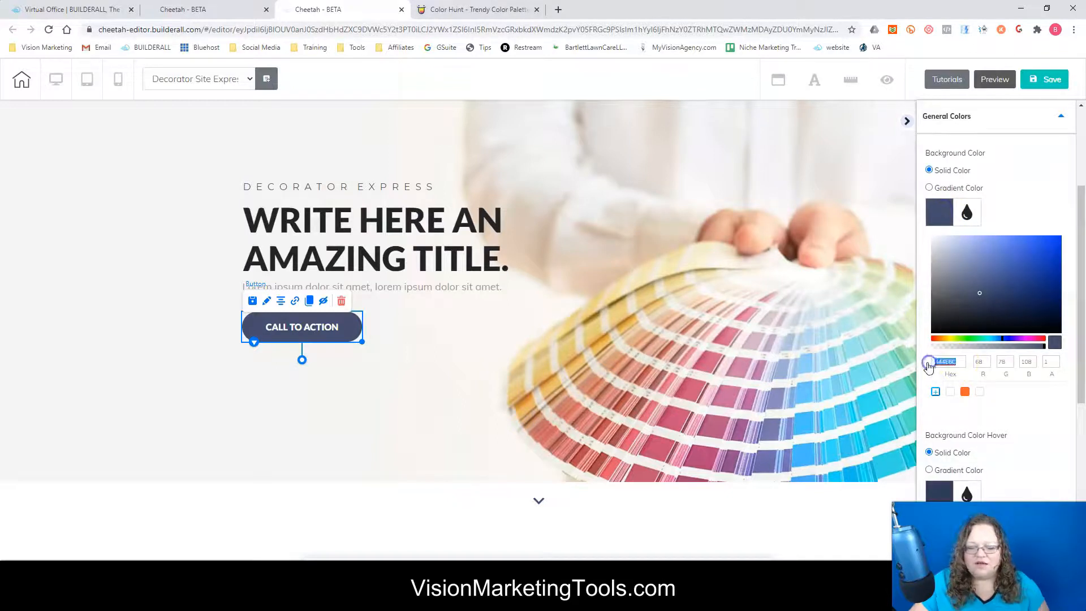
pyautogui.hotkey('ctrl', 'v')
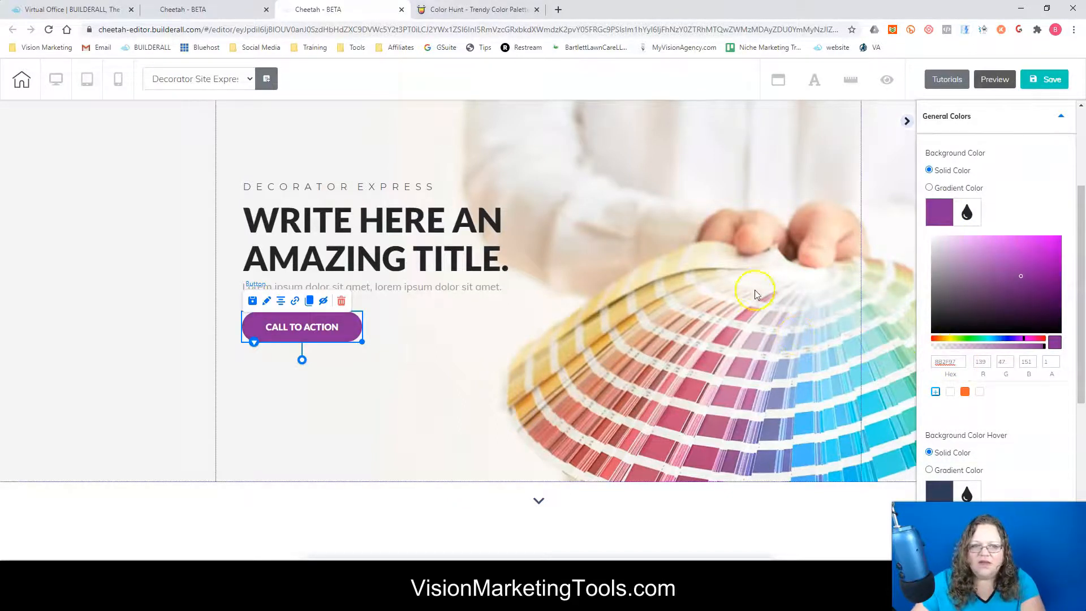
# - Copy the Pink hex code cf56a1 from Notepad and set it as the Call to Action button's solid hover background color
pyautogui.click(1046, 446)
pyautogui.moveTo(1080, 369); pyautogui.dragTo(1082, 454)
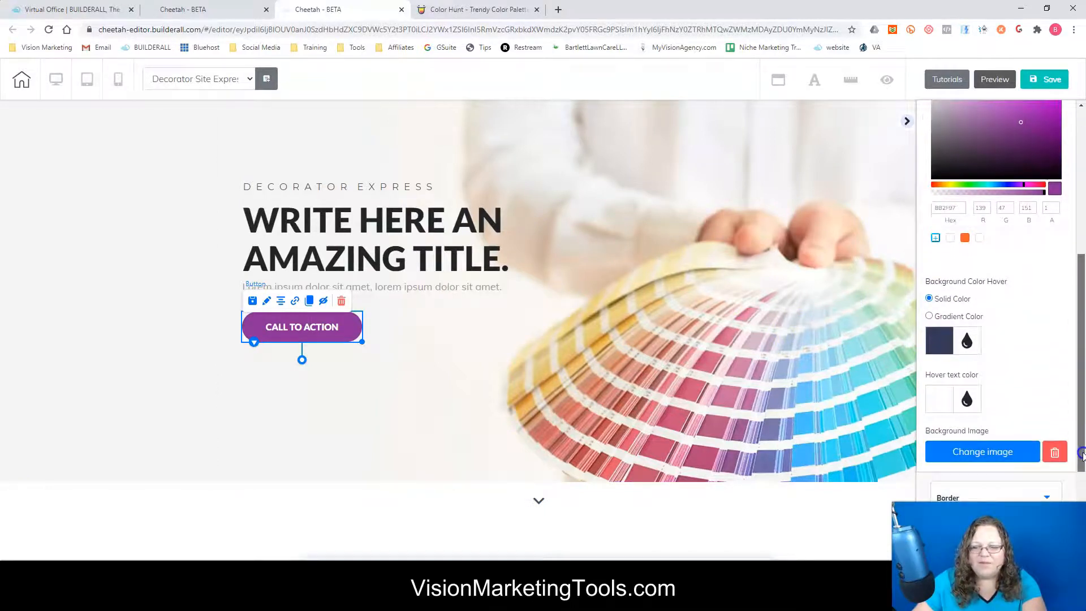
pyautogui.click(943, 349)
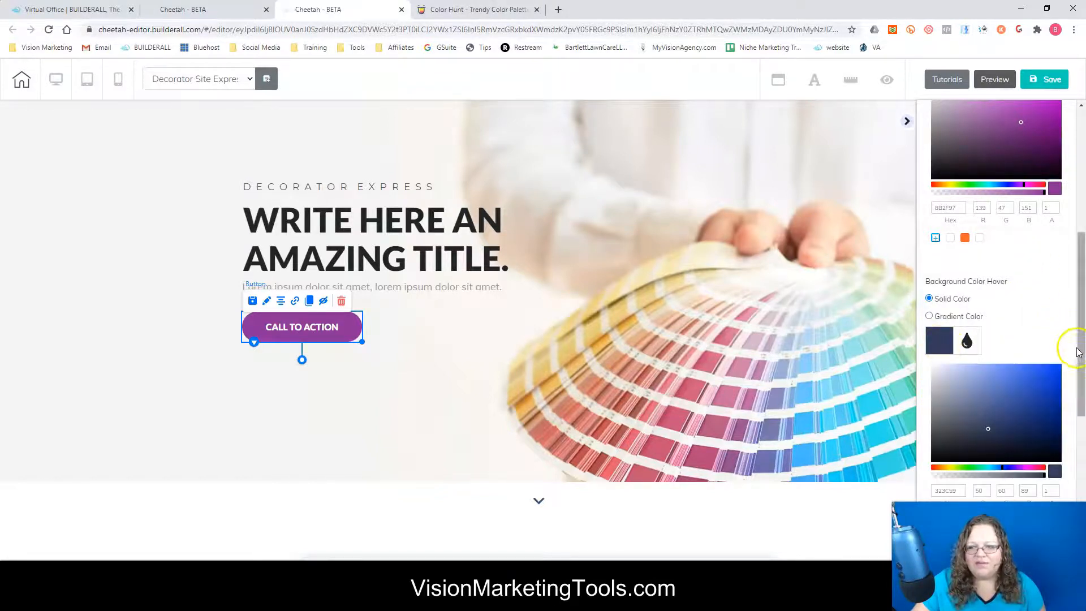
pyautogui.scroll(-3, 1075, 358)
pyautogui.click(396, 597)
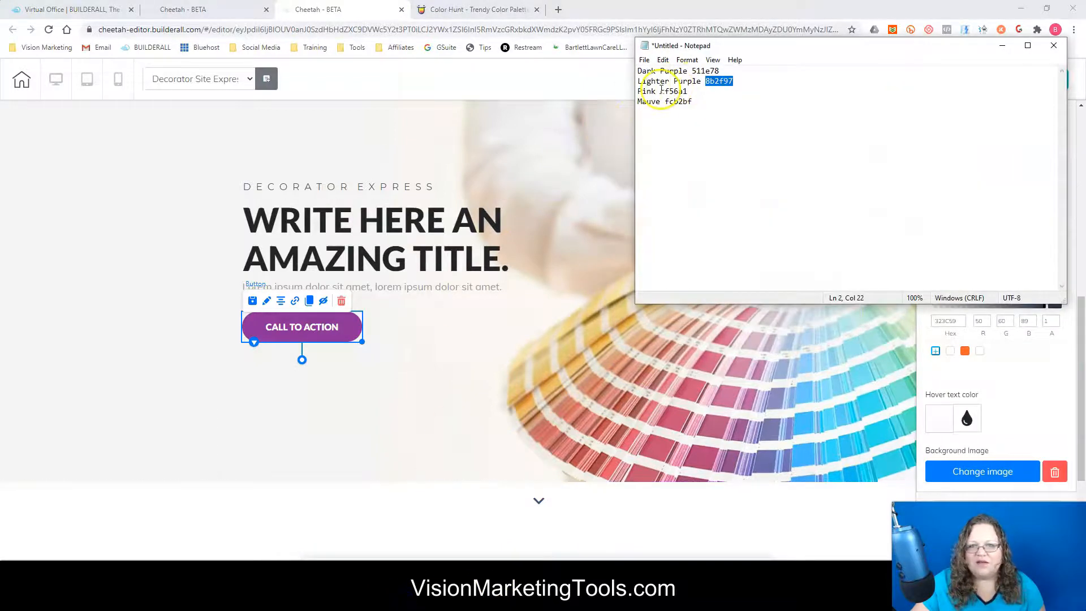
pyautogui.moveTo(661, 91); pyautogui.dragTo(691, 91)
pyautogui.rightClick(677, 91)
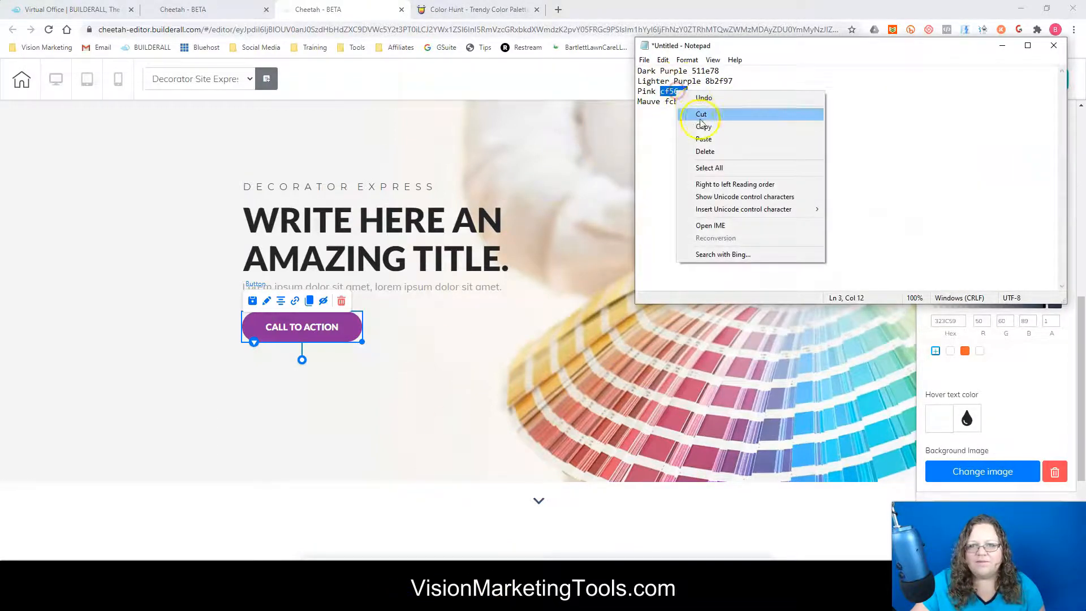
pyautogui.click(701, 124)
pyautogui.click(1000, 375)
pyautogui.click(964, 320)
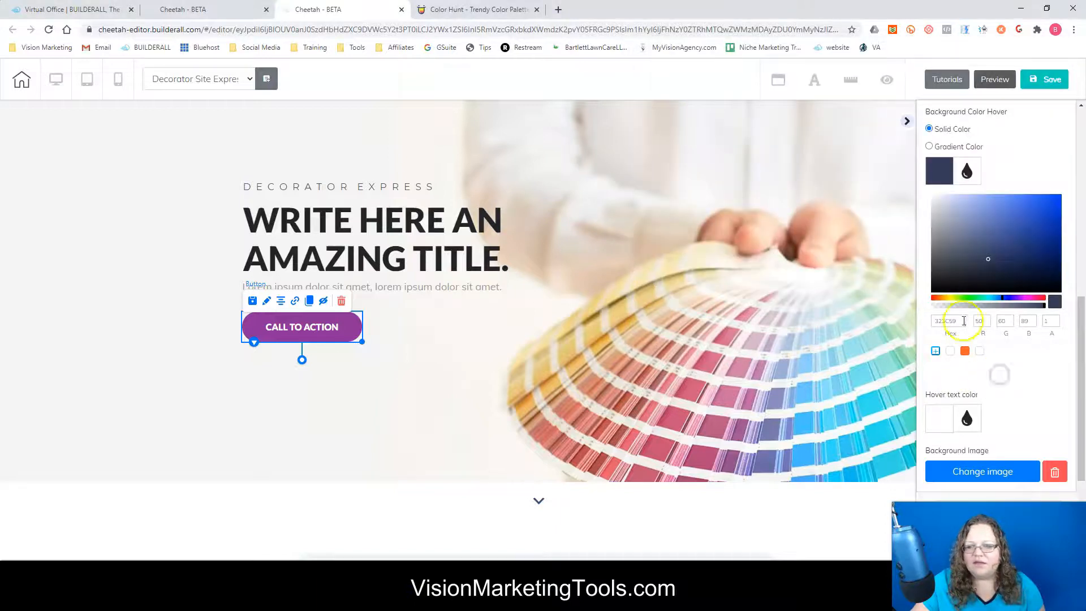
pyautogui.hotkey('ctrl', 'v')
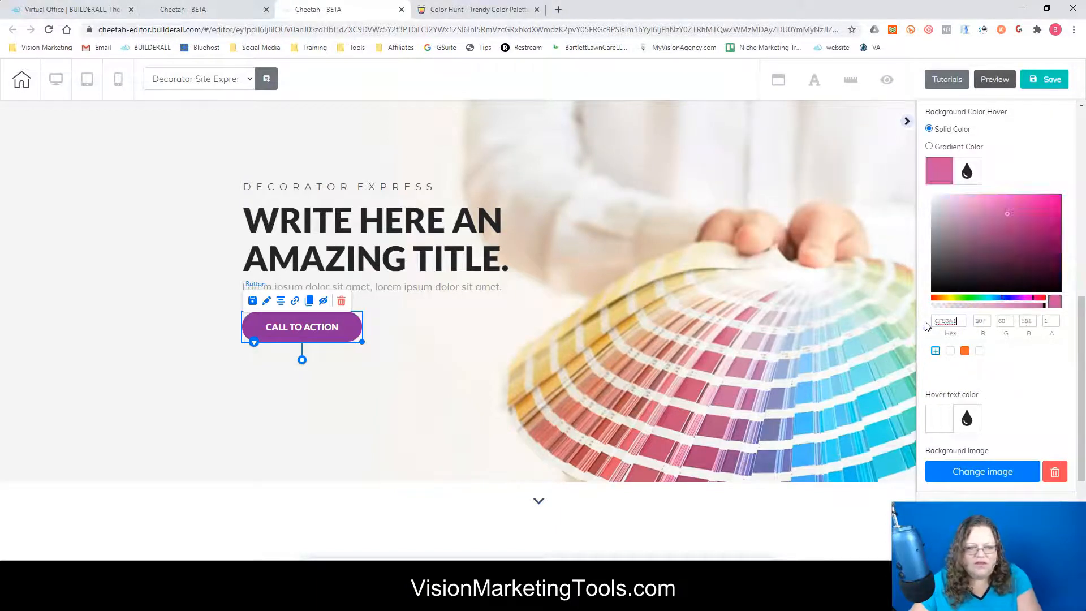
# - Copy the hex code of the button's hover text color and add it to the Notepad color list as White FFFFFF
pyautogui.scroll(-2, 956, 305)
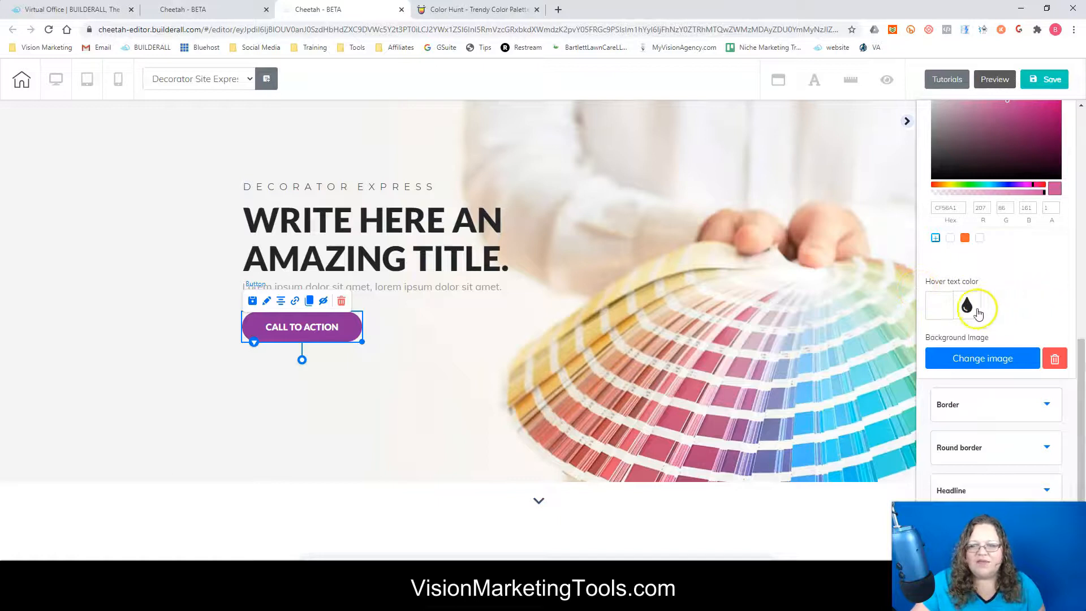
pyautogui.click(939, 306)
pyautogui.moveTo(960, 454); pyautogui.dragTo(933, 457)
pyautogui.rightClick(943, 453)
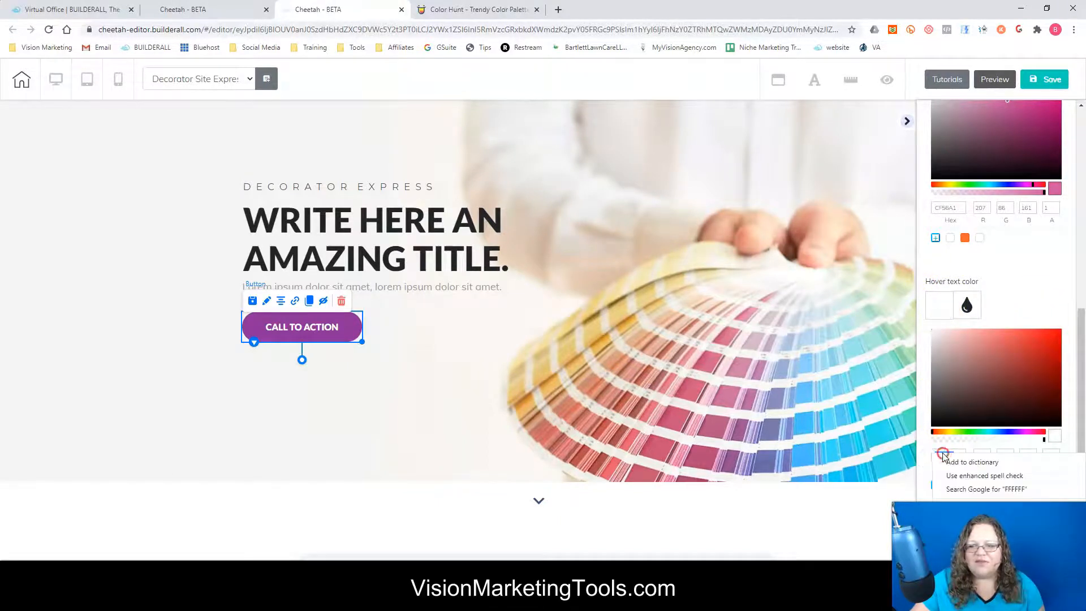
pyautogui.click(926, 446)
pyautogui.click(926, 446)
pyautogui.moveTo(955, 456); pyautogui.dragTo(938, 453)
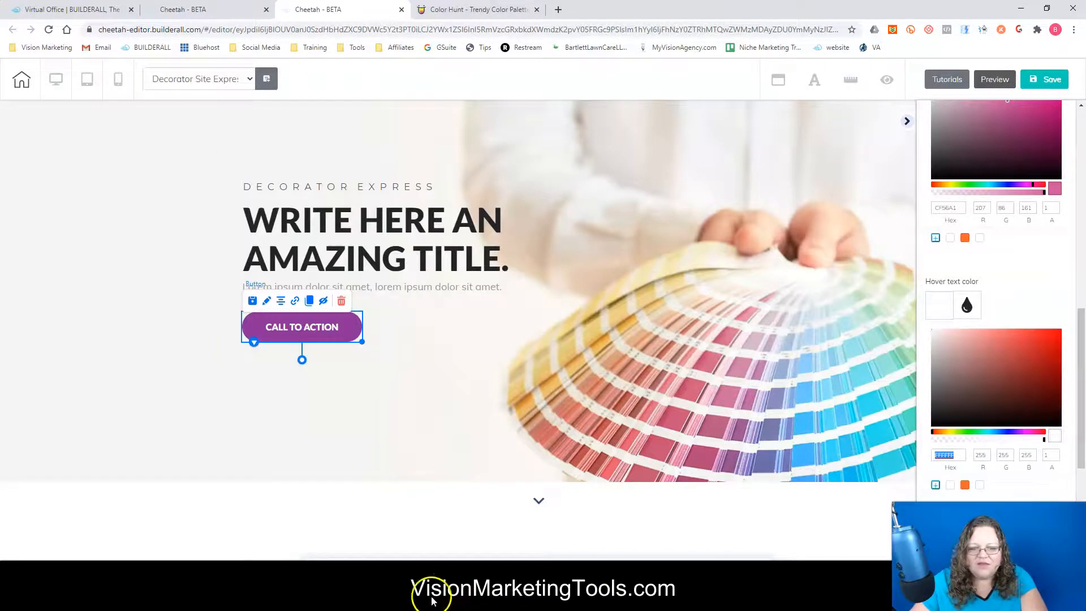
pyautogui.click(412, 593)
pyautogui.click(697, 103)
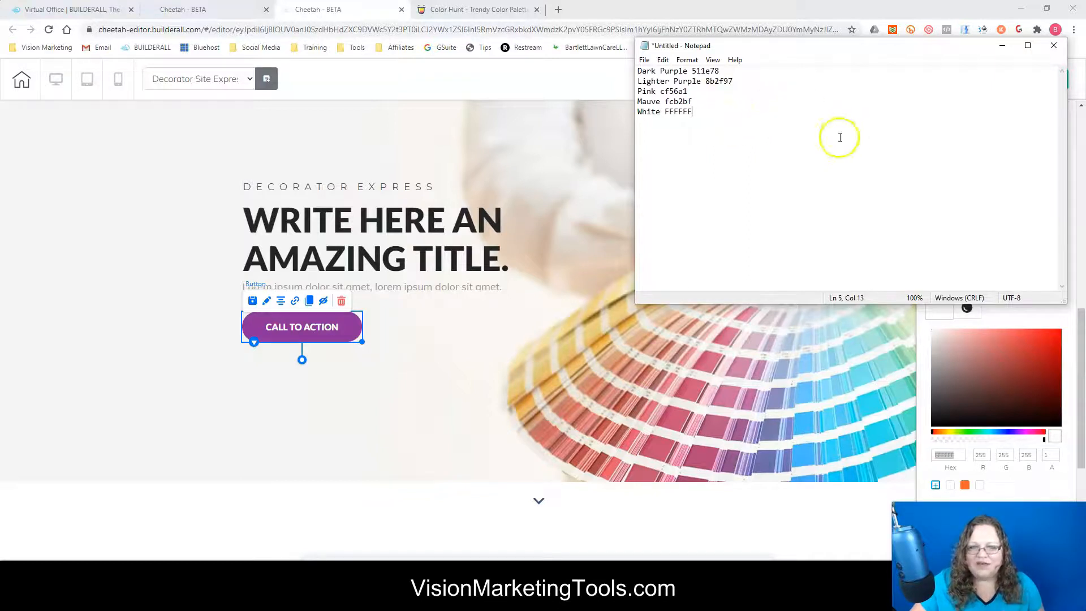
pyautogui.click(1003, 47)
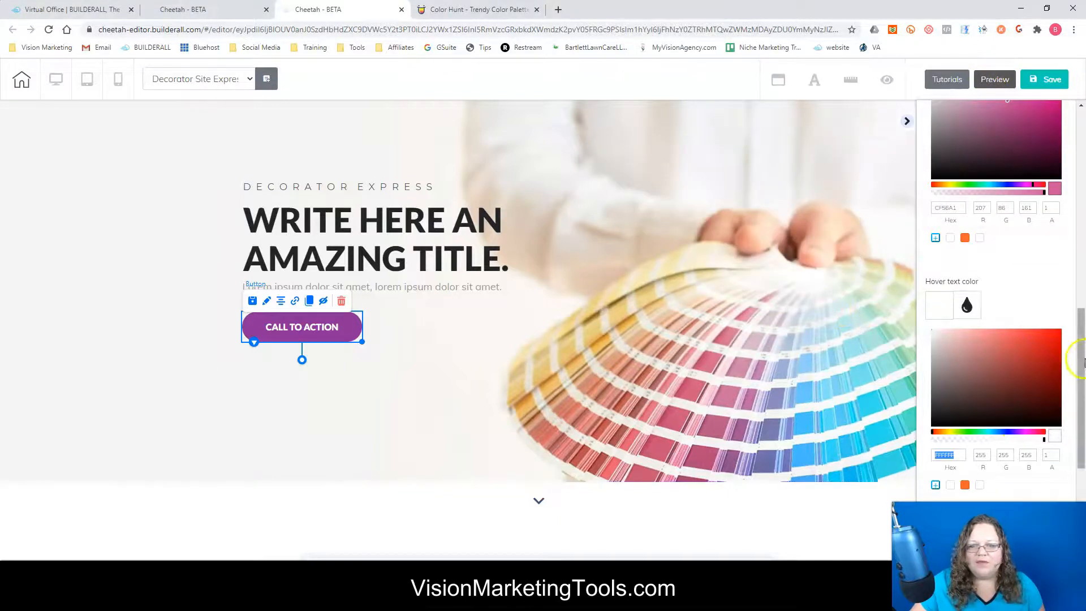
# - Save and publish the site from the Cheetah editor and open the published website
pyautogui.scroll(-6, 1063, 298)
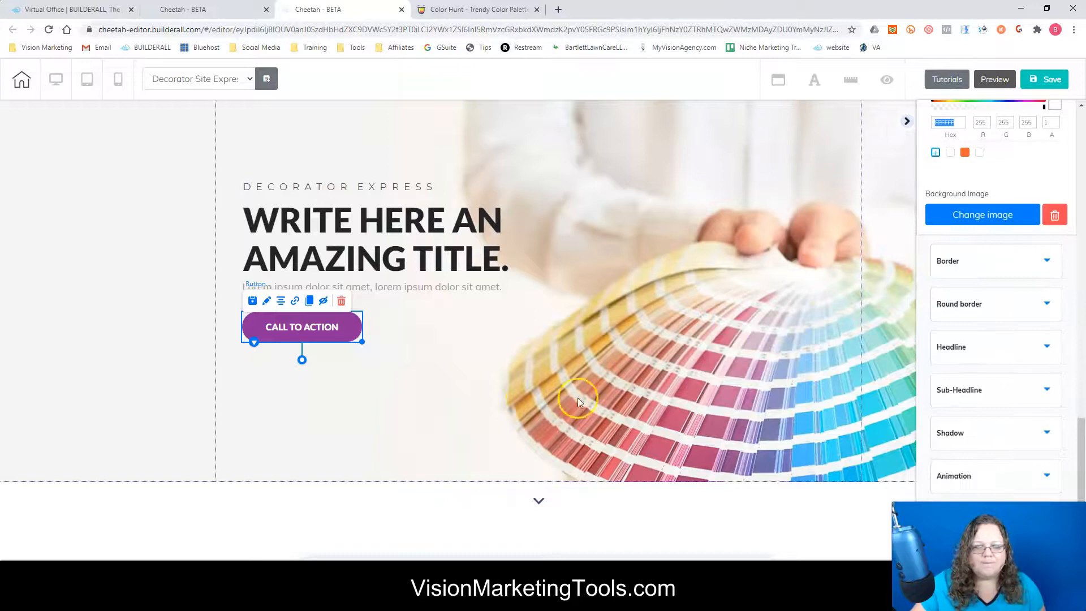
pyautogui.click(1048, 80)
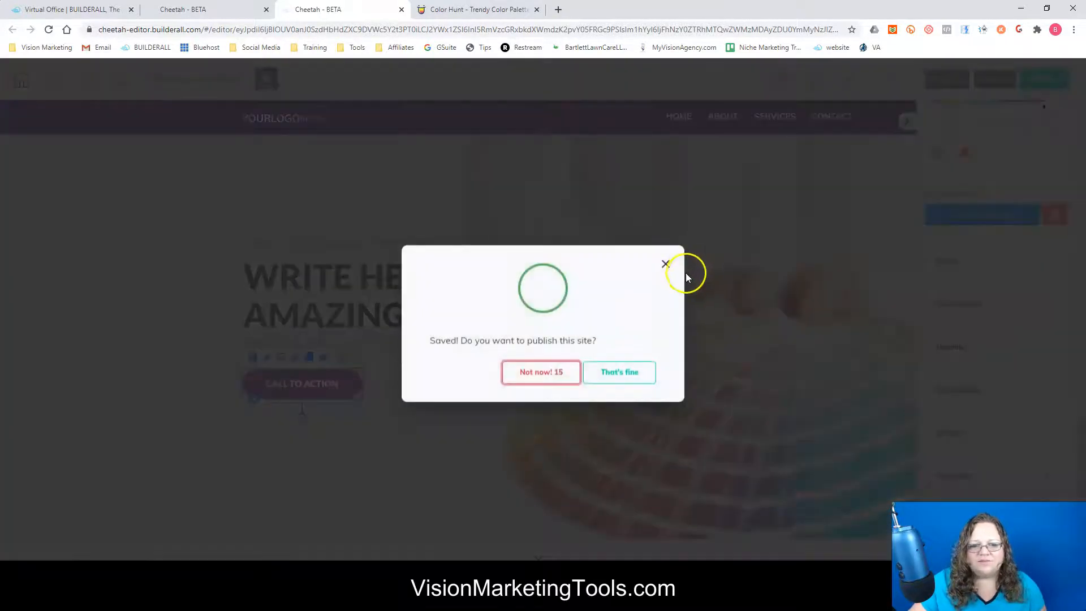
pyautogui.click(616, 368)
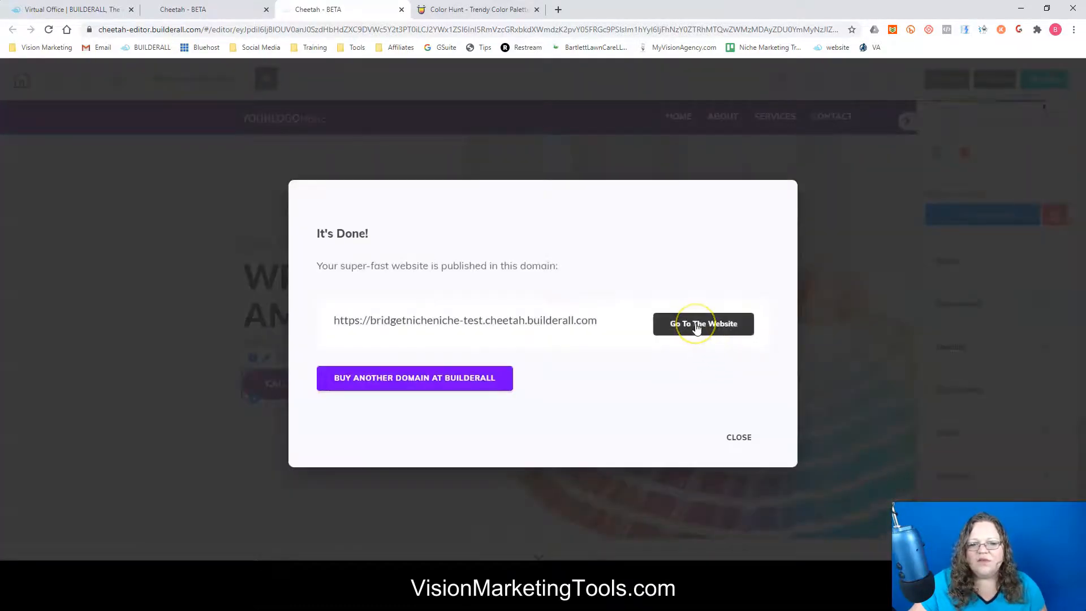
pyautogui.click(697, 328)
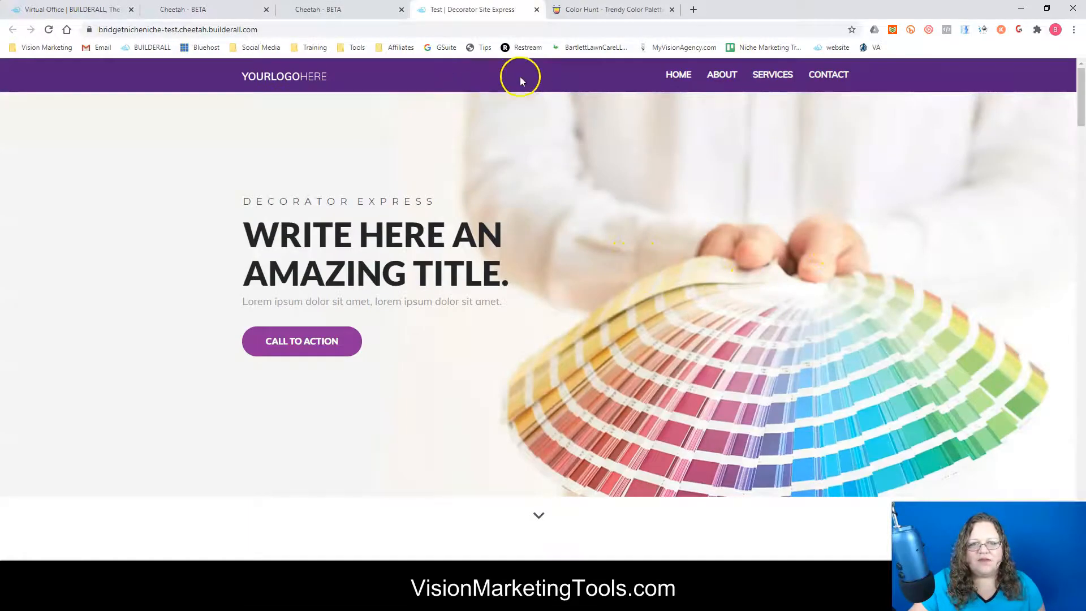
# - Examine the header, Call to Action button hover, page sections and footer colors on the published site, and return to the editor
pyautogui.scroll(-4, 770, 391)
pyautogui.scroll(4, 701, 328)
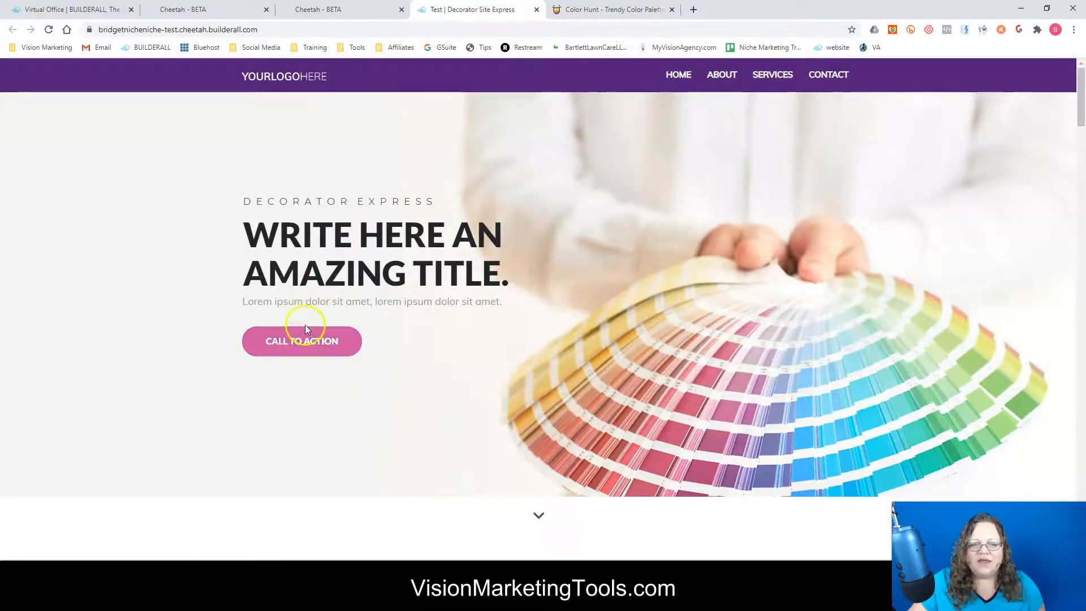
pyautogui.scroll(-1, 300, 317)
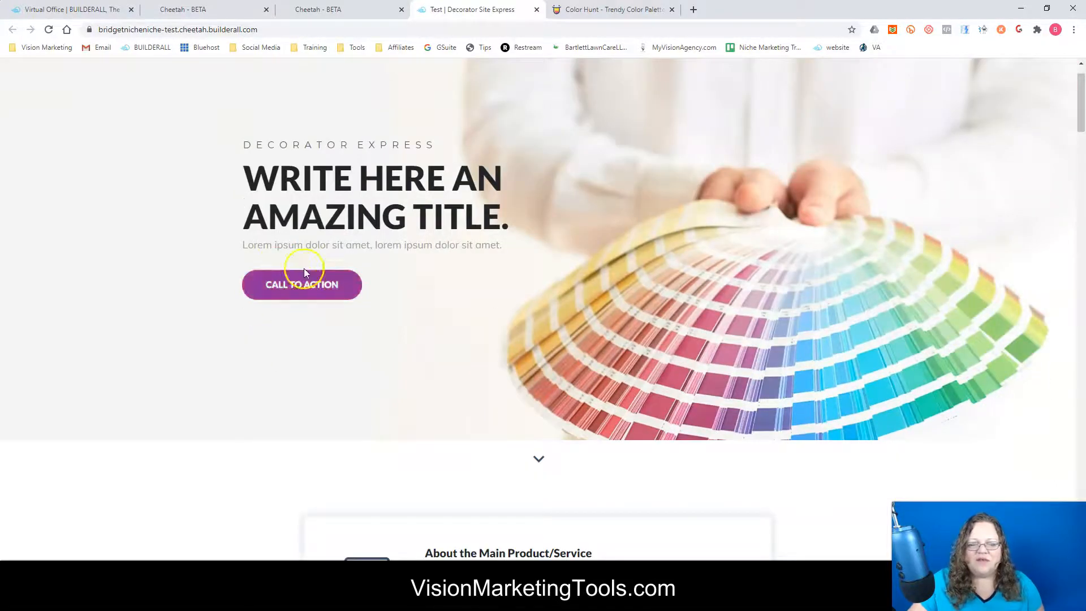
pyautogui.scroll(-14, 809, 332)
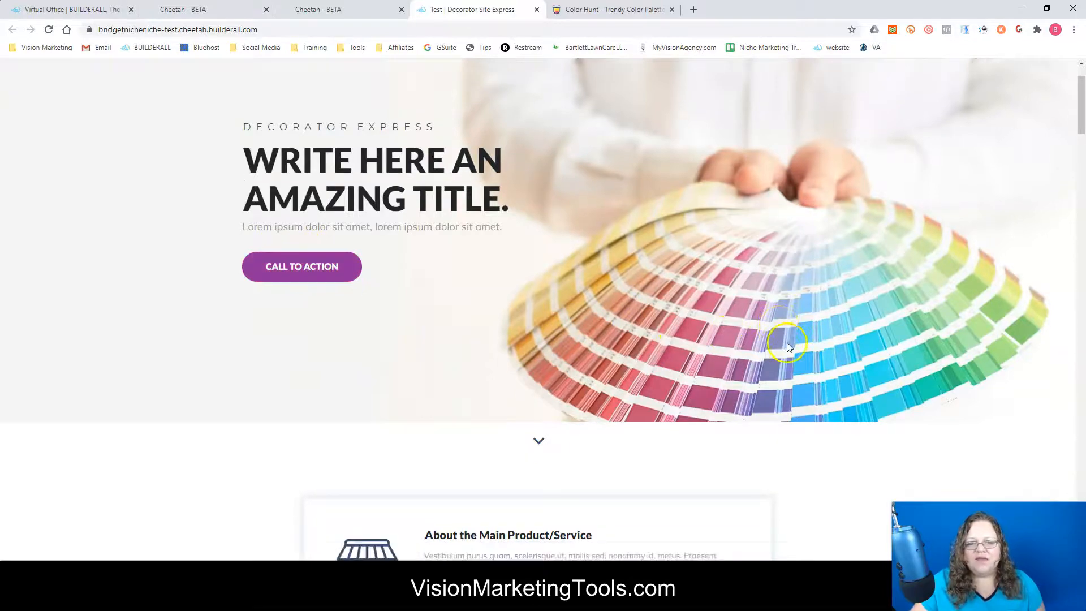
pyautogui.scroll(-15, 859, 317)
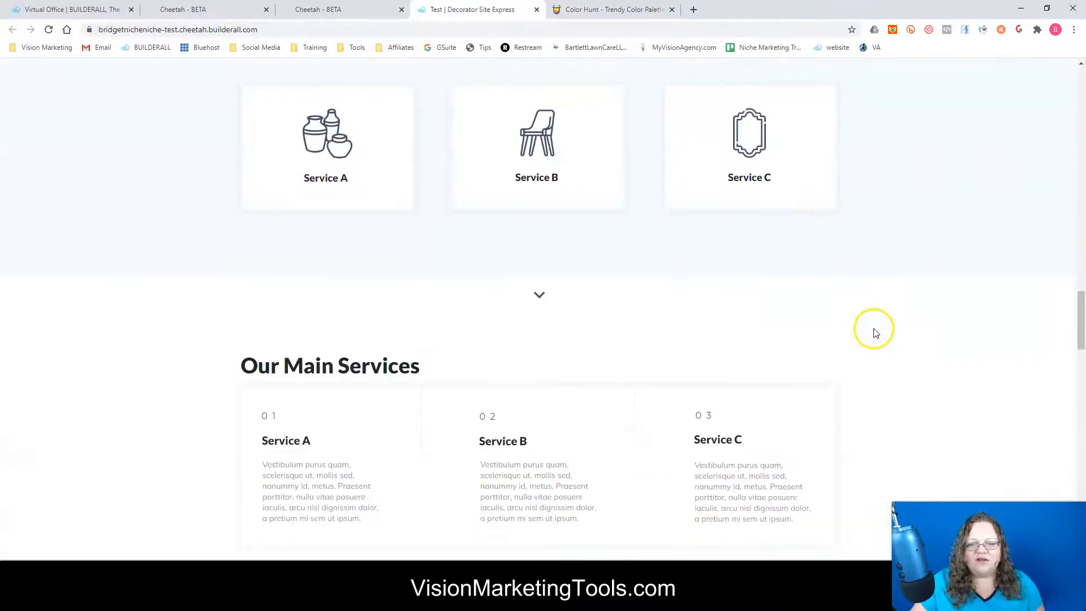
pyautogui.scroll(-8, 882, 332)
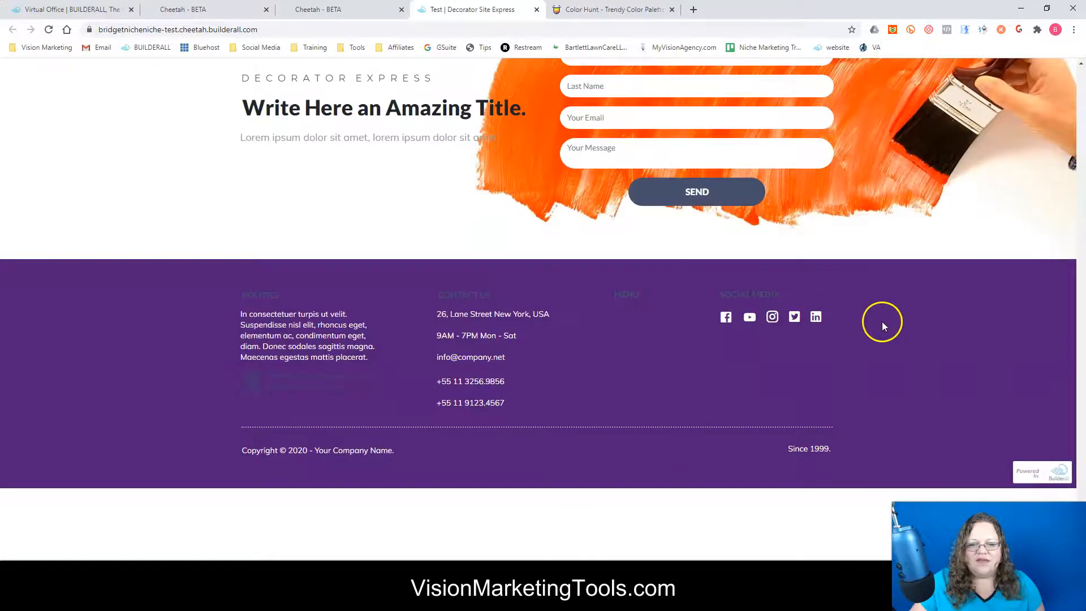
pyautogui.scroll(12, 466, 362)
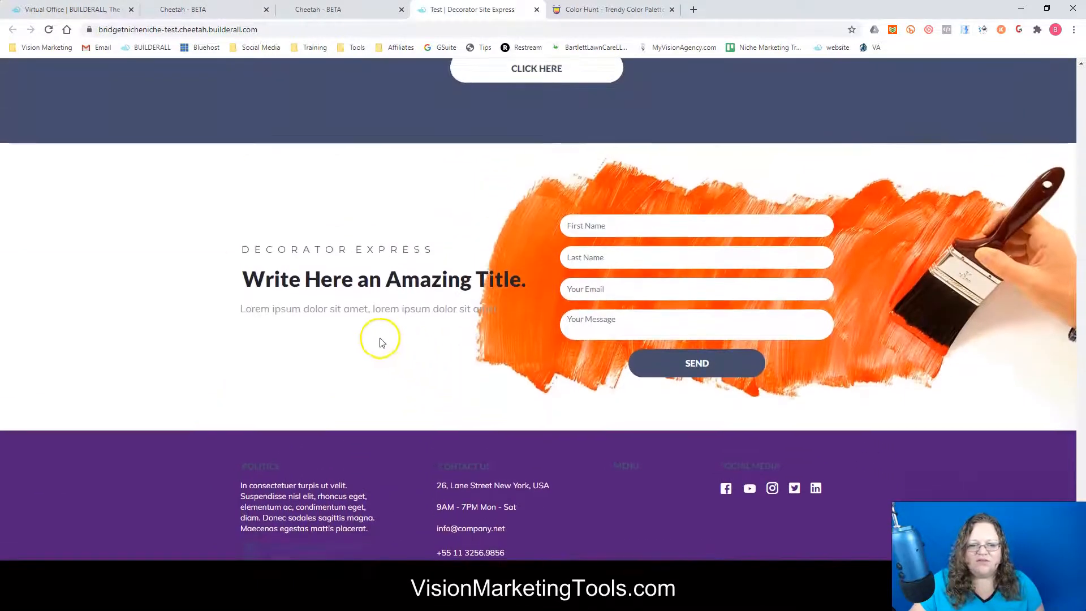
pyautogui.scroll(2, 409, 210)
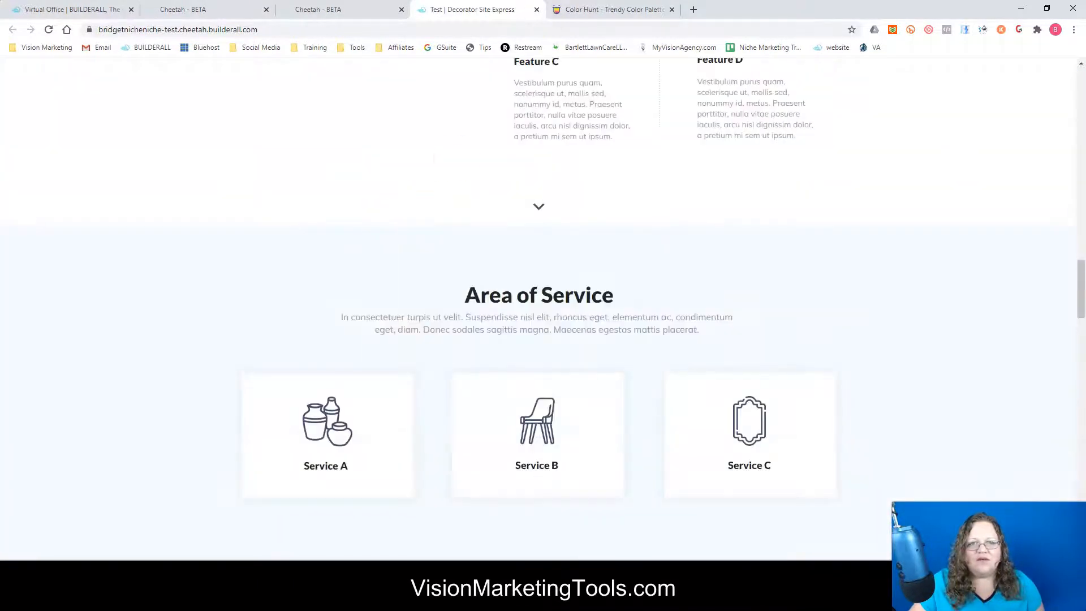
pyautogui.click(537, 10)
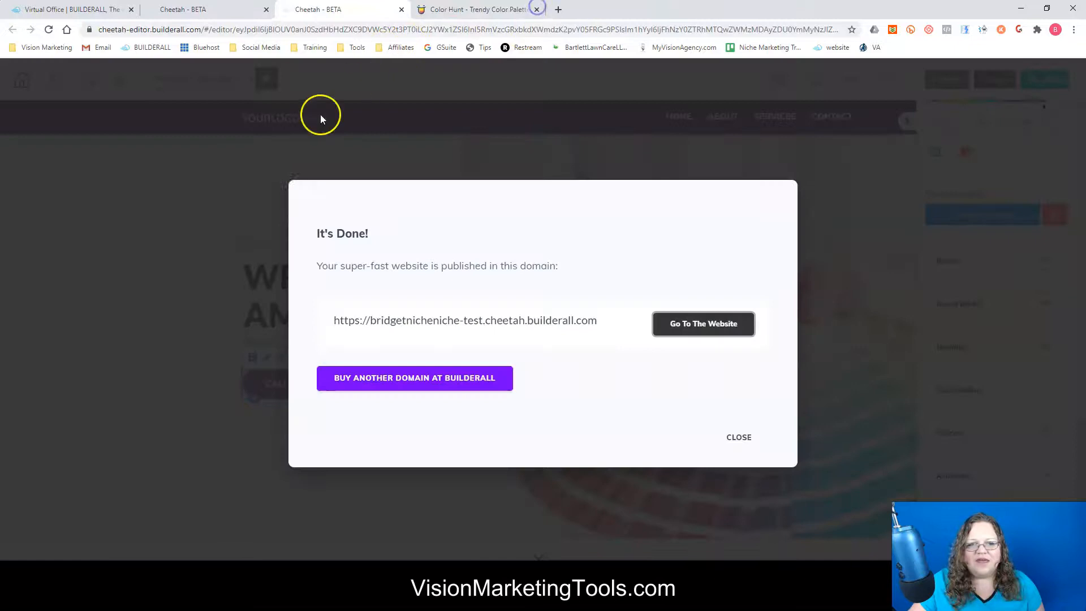
pyautogui.click(735, 438)
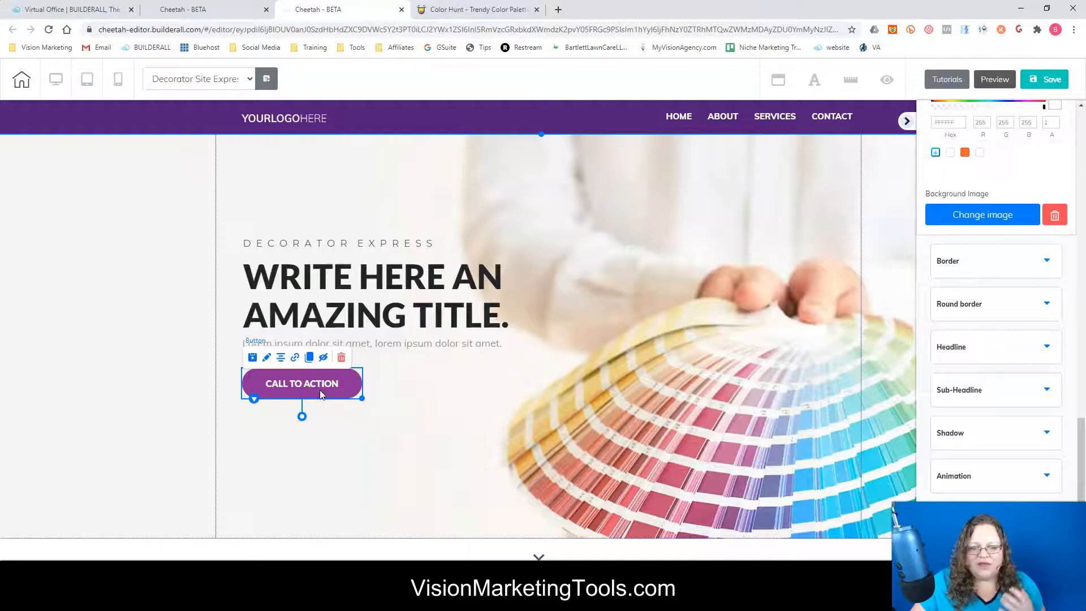
# - Save the hero's Call to Action button as a personal element named Branded Button Purple
pyautogui.click(295, 389)
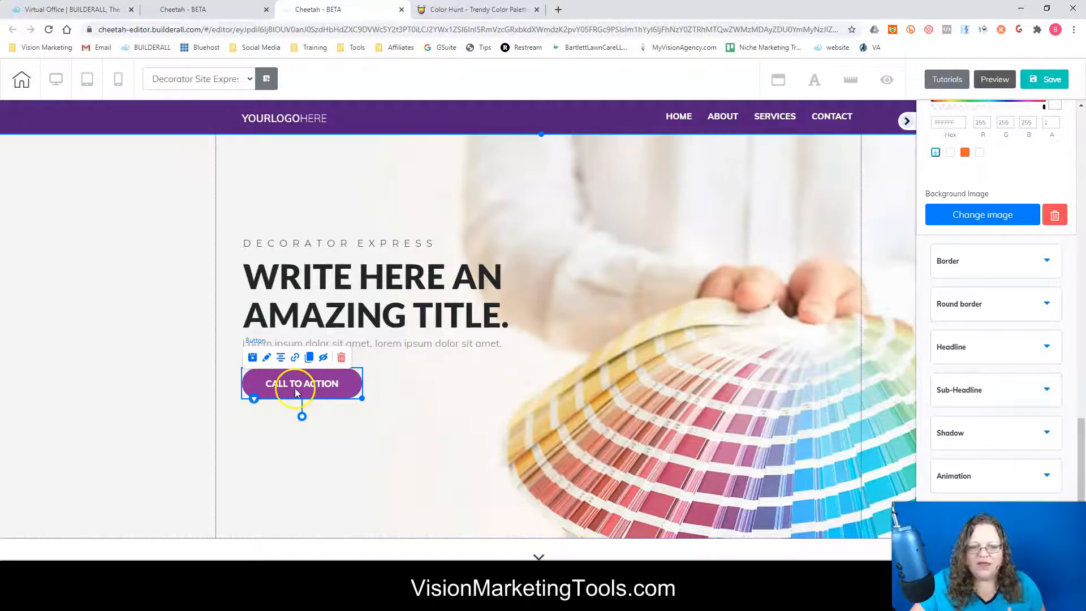
pyautogui.scroll(-15, 514, 398)
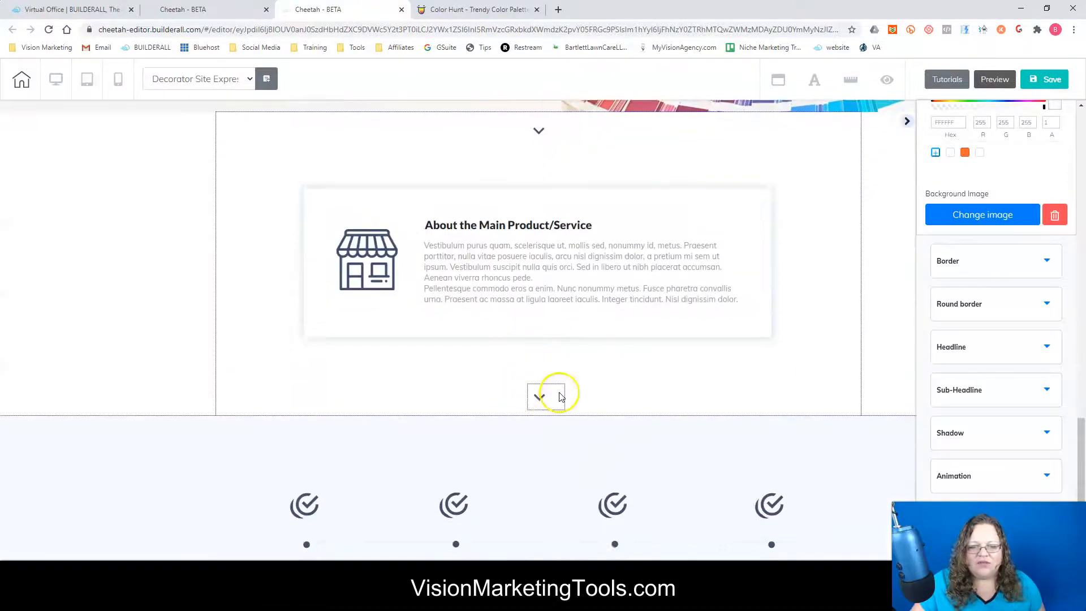
pyautogui.scroll(-20, 737, 378)
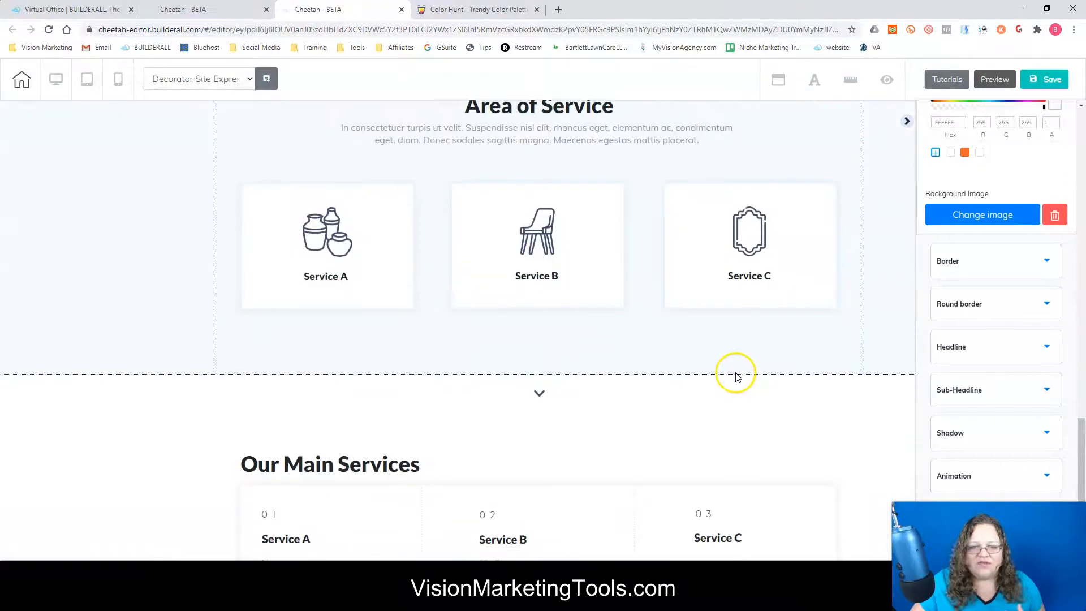
pyautogui.scroll(-10, 737, 383)
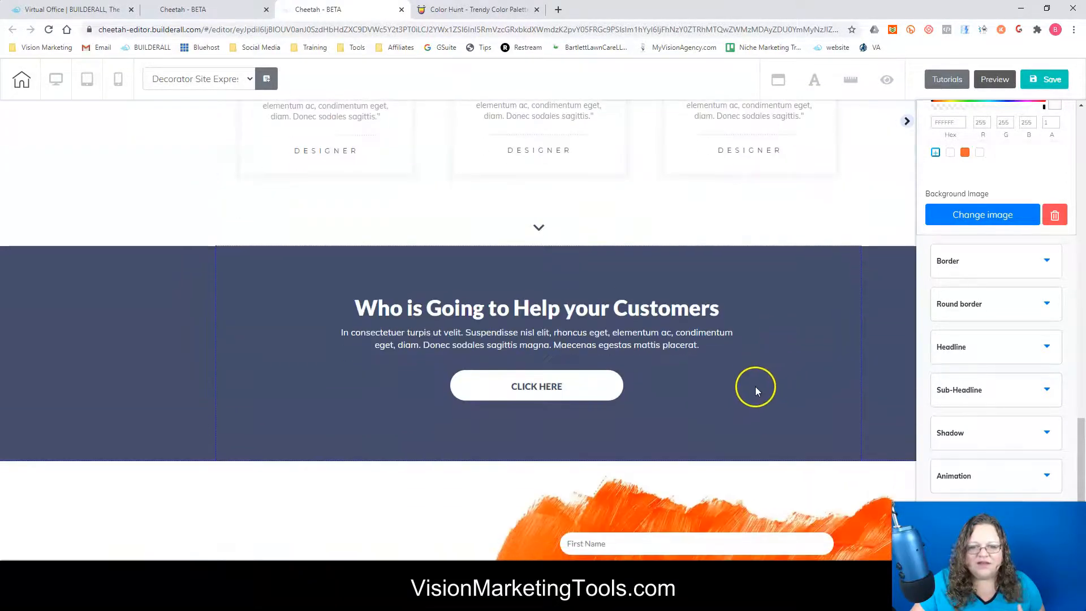
pyautogui.scroll(-5, 703, 367)
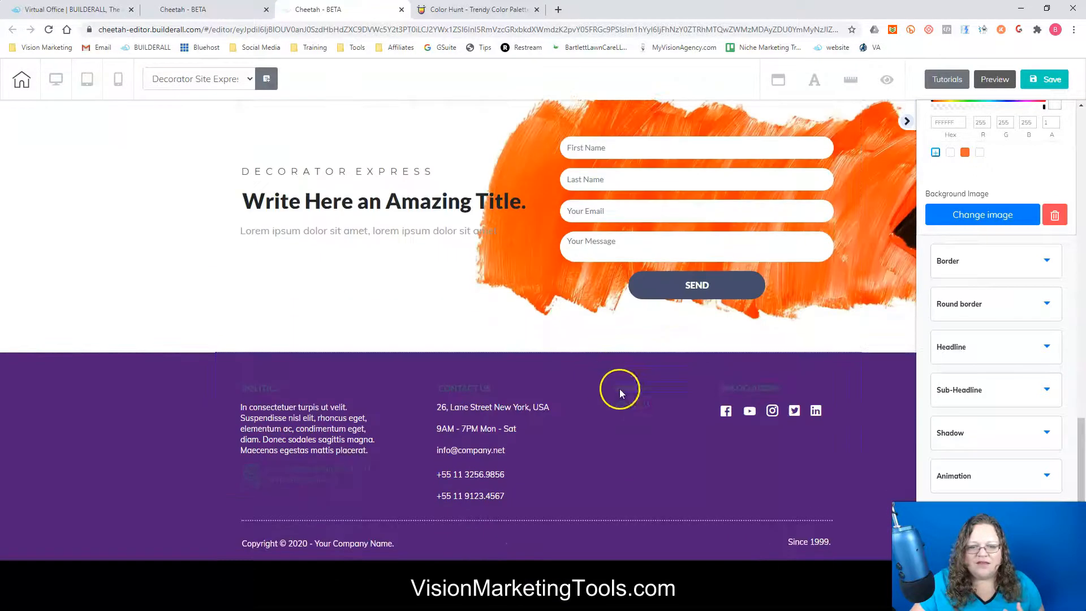
pyautogui.scroll(8, 403, 316)
pyautogui.scroll(15, 404, 316)
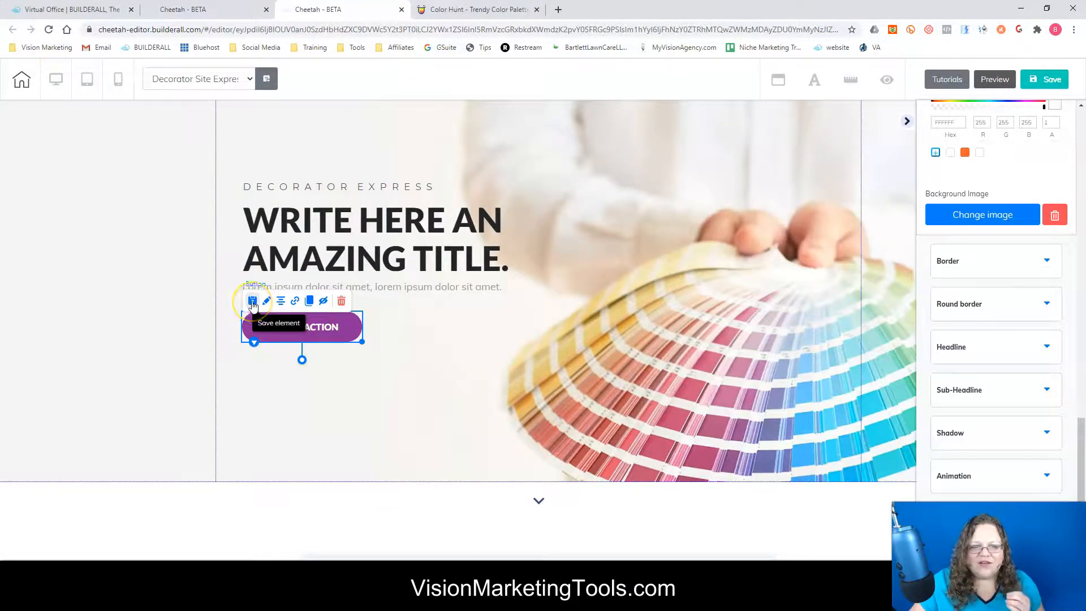
pyautogui.click(253, 301)
pyautogui.click(491, 289)
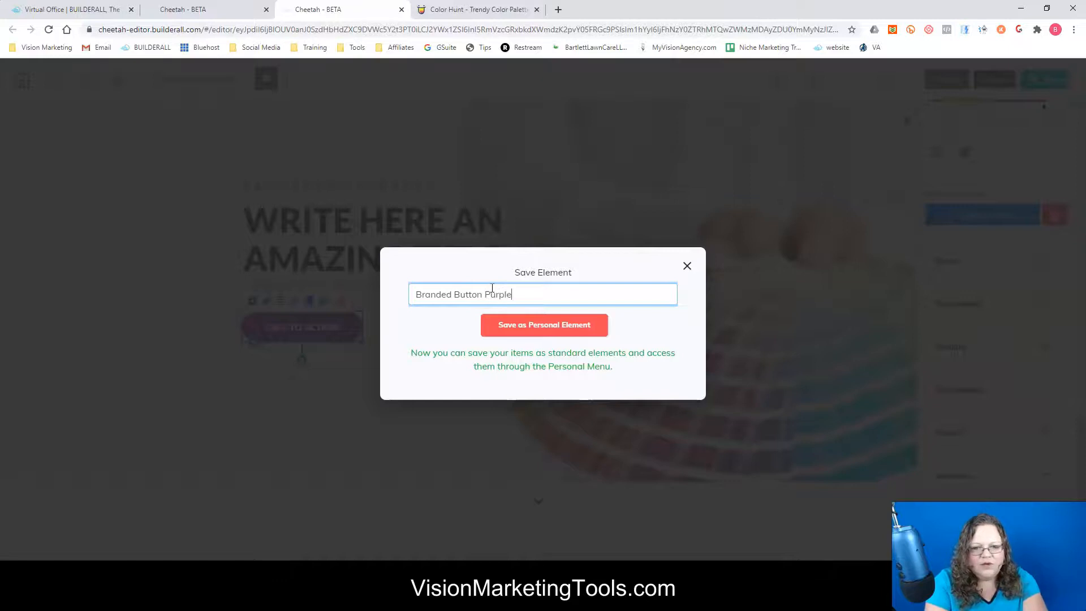
pyautogui.click(562, 321)
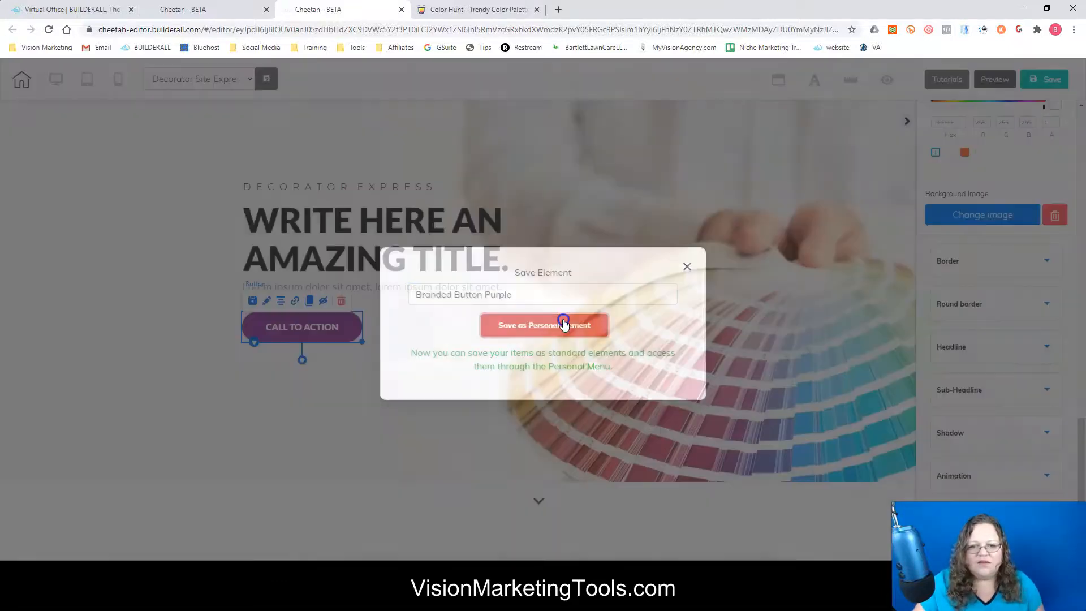
# - Place the saved Branded Button Purple personal element beside the Click Here button in the Who is Going to Help your Customers section
pyautogui.scroll(-1, 808, 299)
pyautogui.scroll(1, 808, 299)
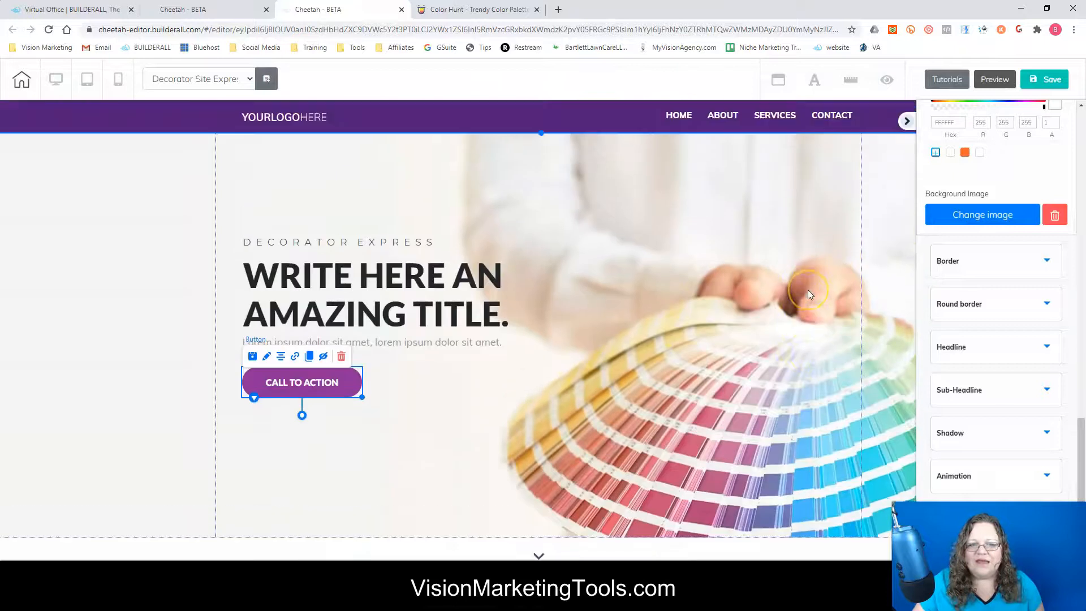
pyautogui.scroll(-10, 807, 298)
pyautogui.scroll(-20, 809, 299)
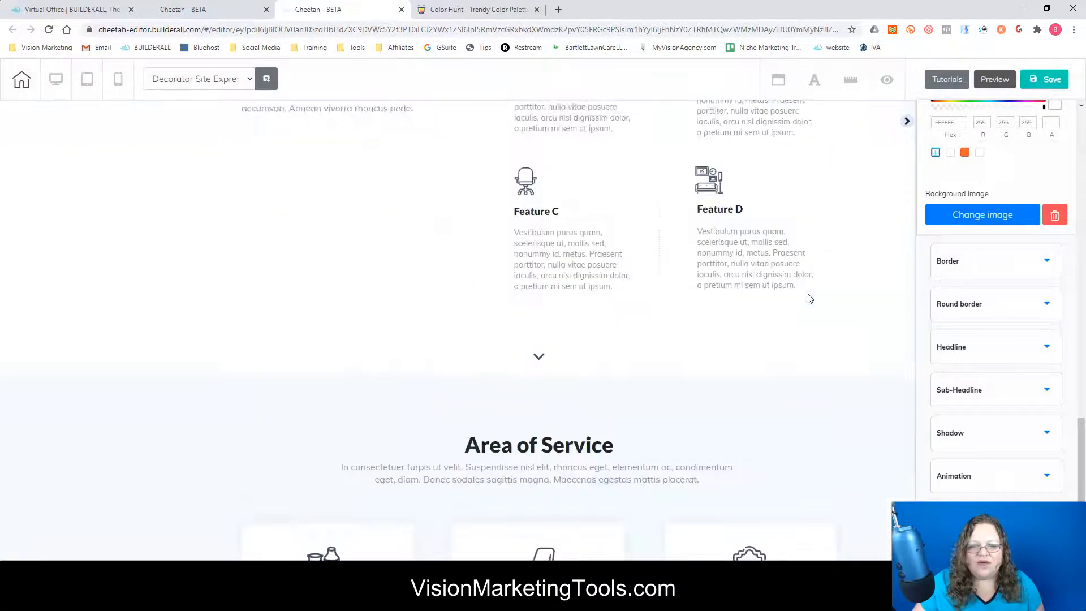
pyautogui.scroll(-14, 809, 299)
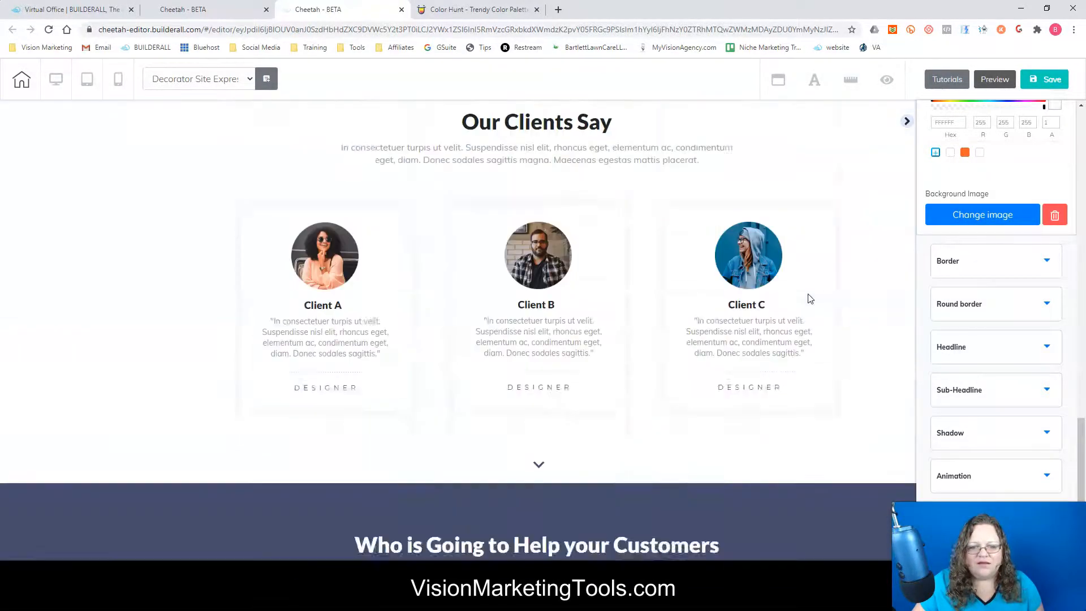
pyautogui.scroll(3, 789, 299)
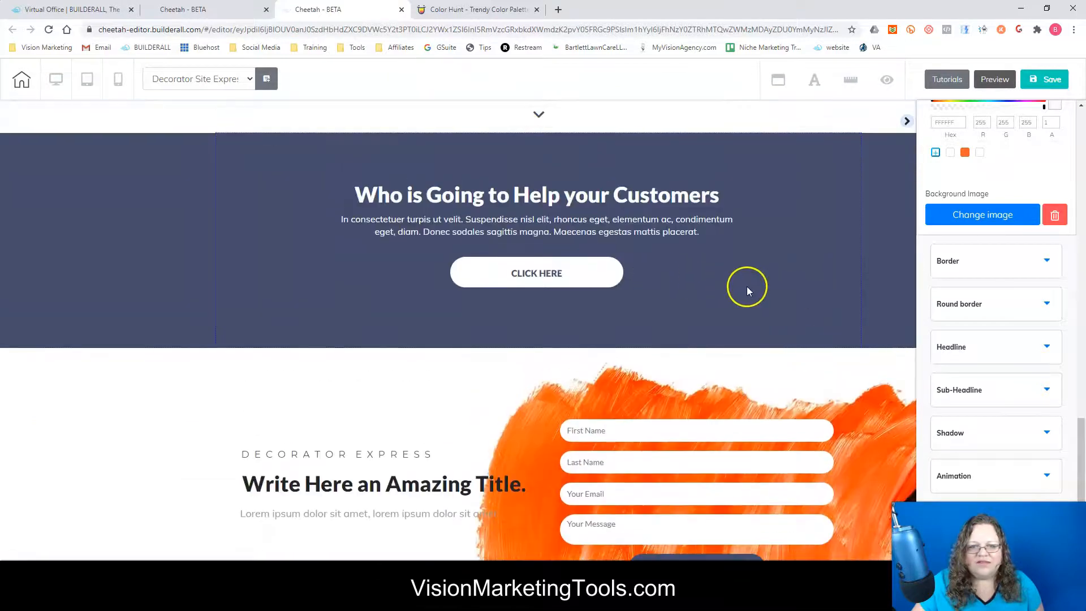
pyautogui.scroll(3, 747, 291)
pyautogui.scroll(5, 984, 286)
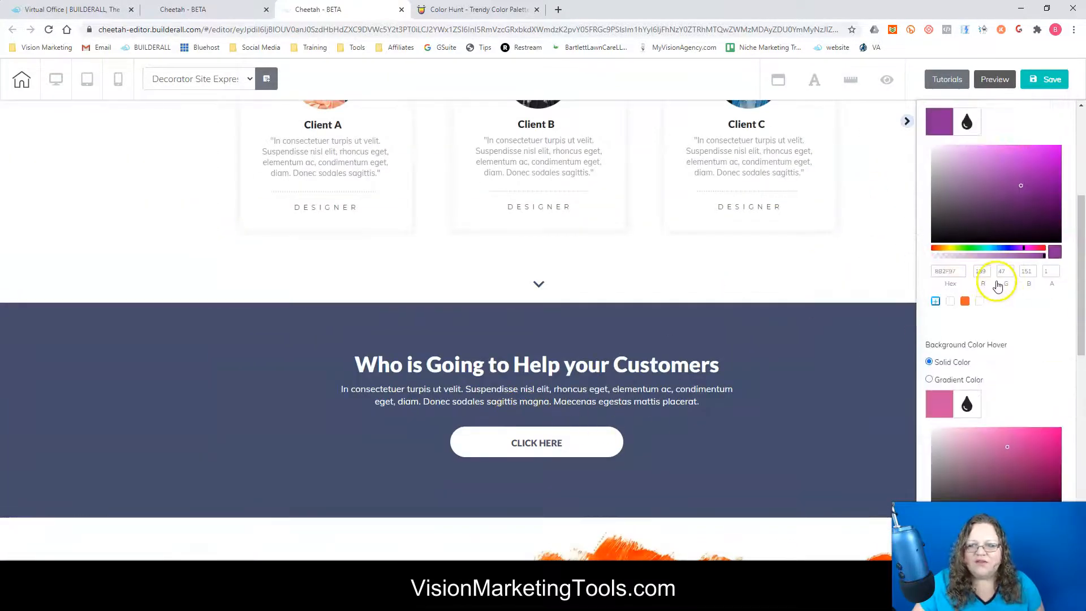
pyautogui.scroll(5, 999, 285)
pyautogui.click(1037, 133)
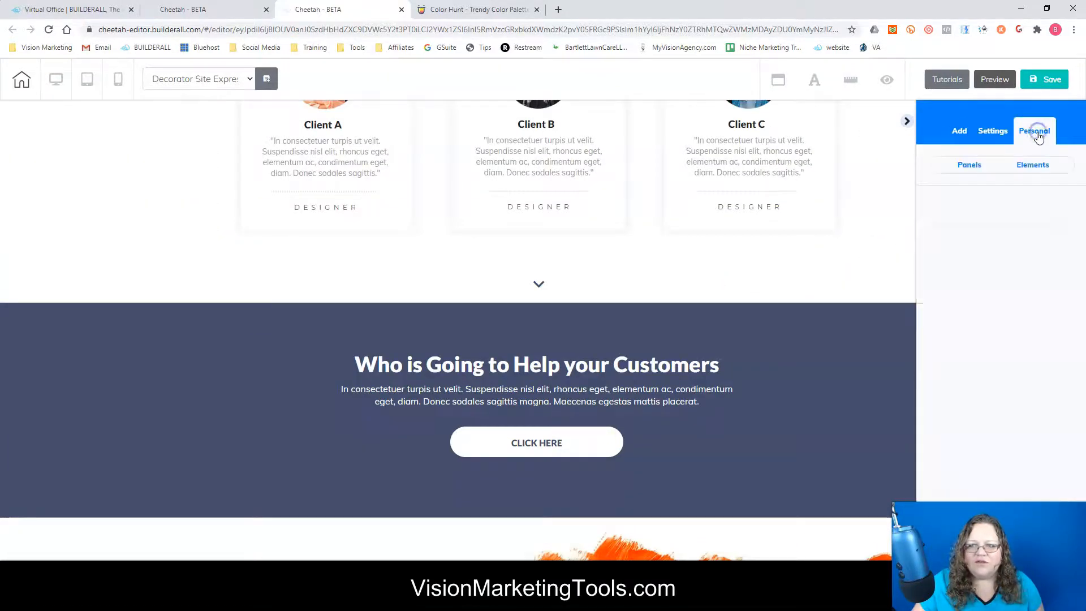
pyautogui.click(1031, 165)
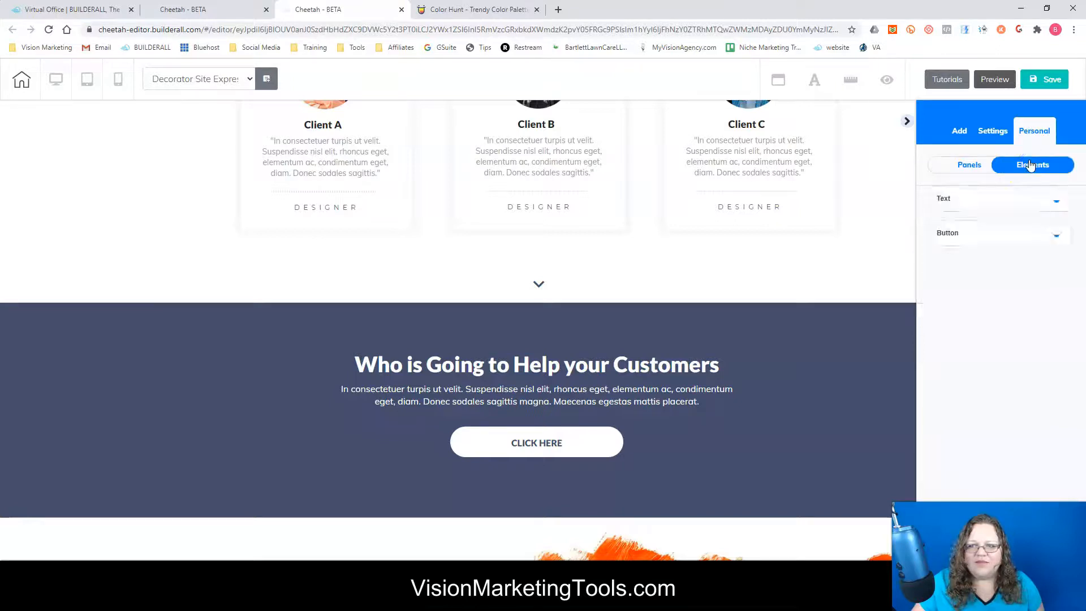
pyautogui.click(979, 233)
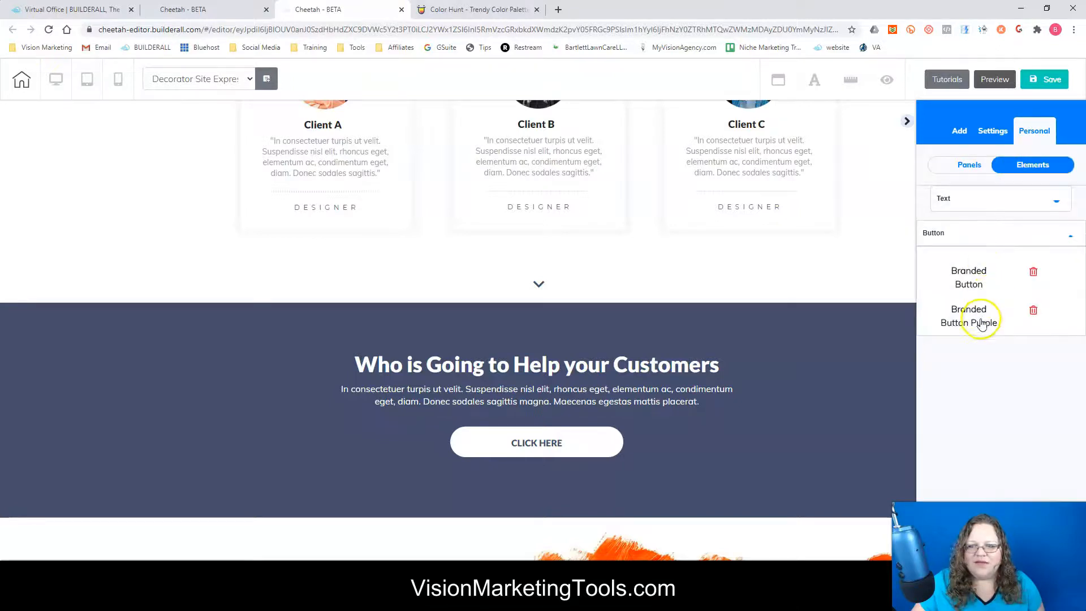
pyautogui.moveTo(956, 324); pyautogui.dragTo(698, 448)
# - Delete the white Click Here button from the Who is Going to Help your Customers section
pyautogui.click(531, 442)
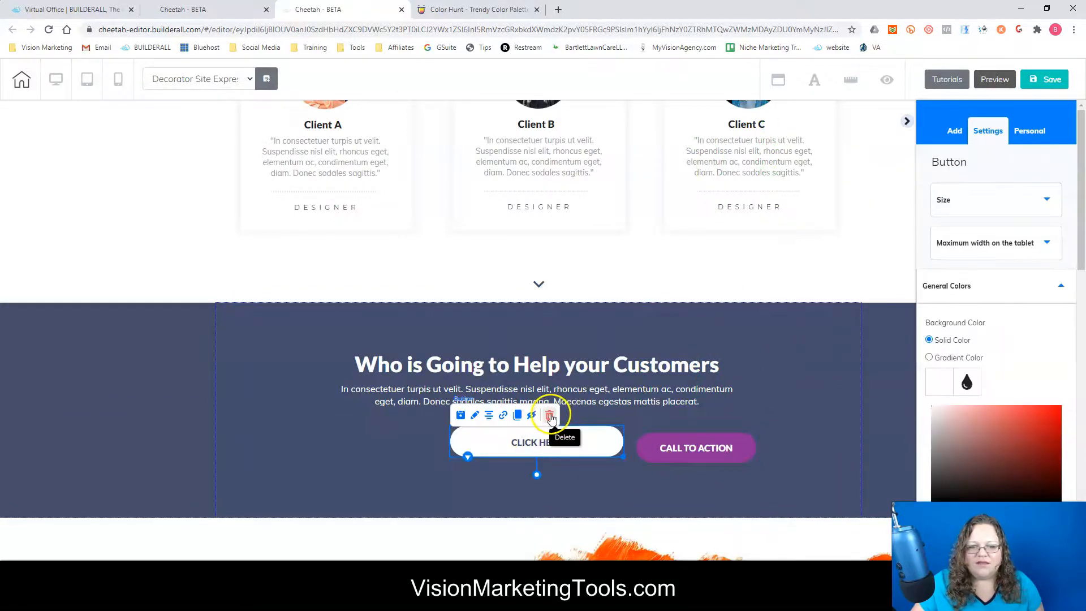
pyautogui.click(551, 417)
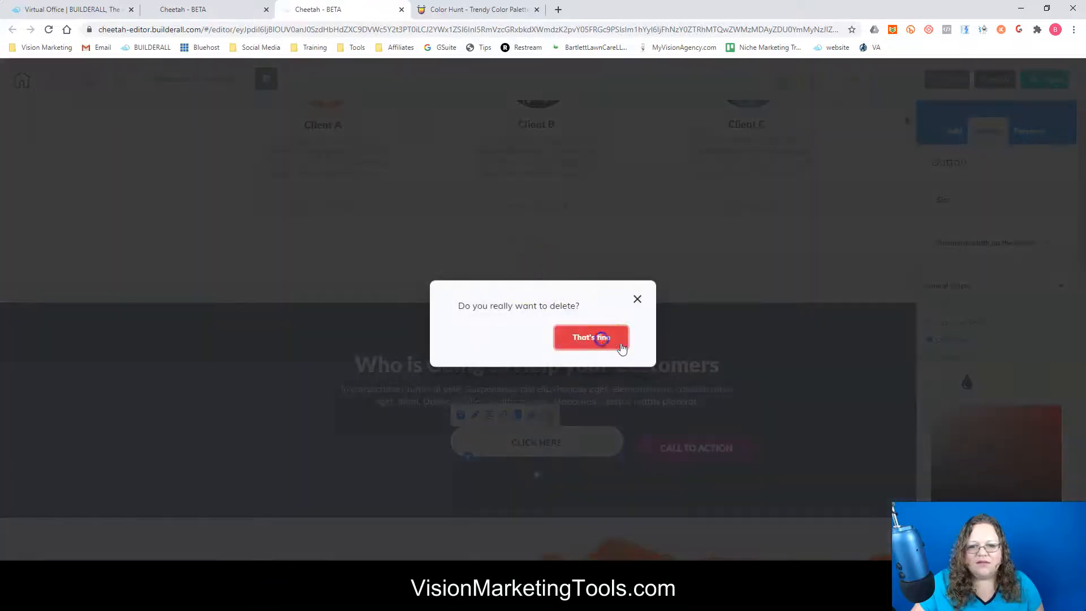
pyautogui.click(618, 342)
# - Move the purple Call to Action button beneath the section's text, widen it to nearly twice its width and center it
pyautogui.moveTo(708, 442); pyautogui.dragTo(547, 450)
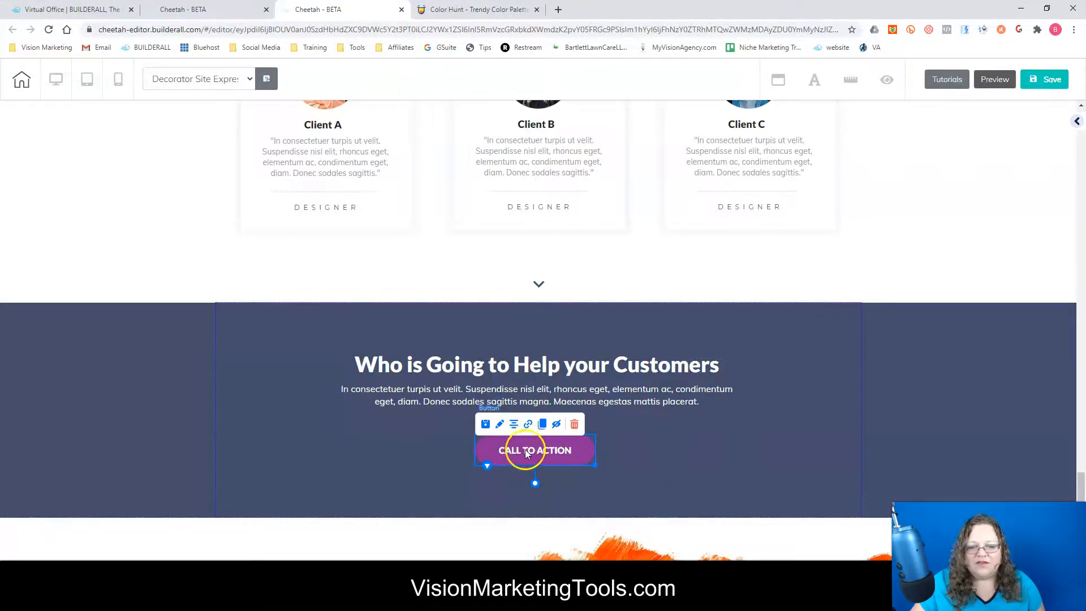
pyautogui.click(513, 429)
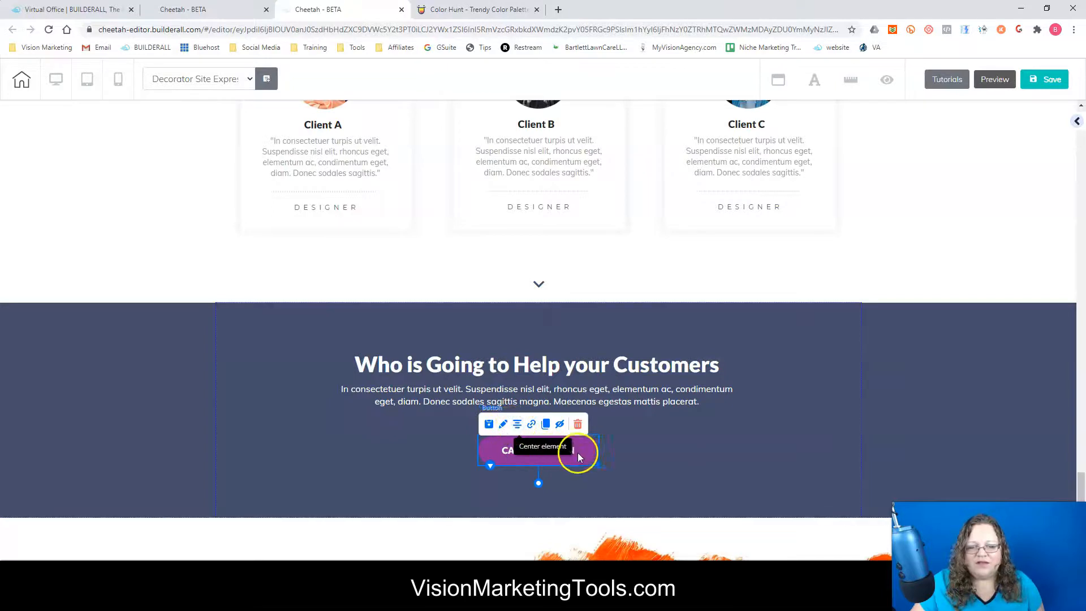
pyautogui.moveTo(598, 466); pyautogui.dragTo(687, 468)
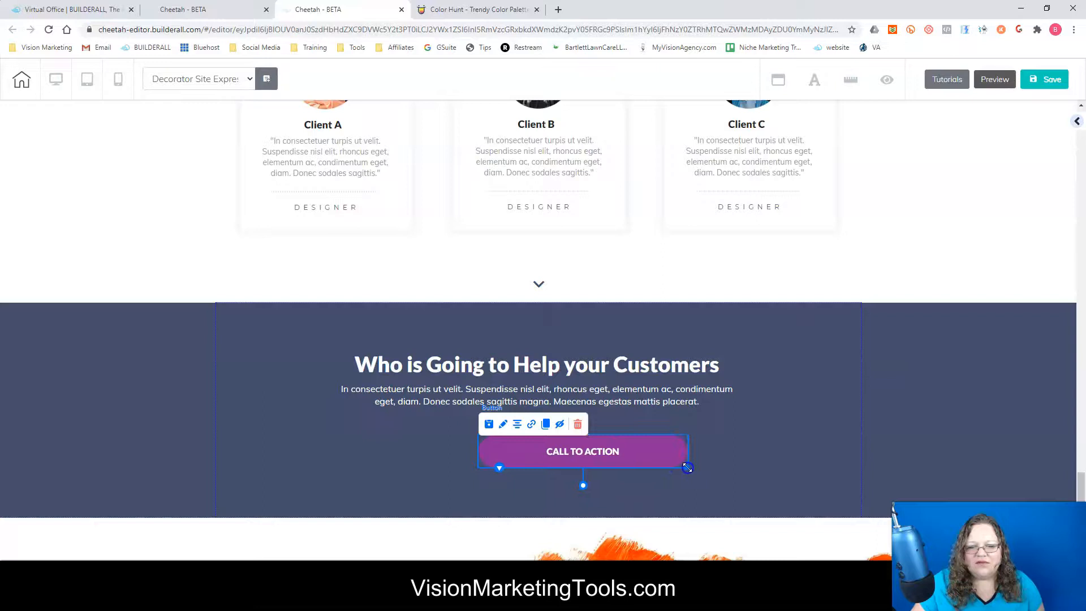
pyautogui.moveTo(620, 453); pyautogui.dragTo(594, 452)
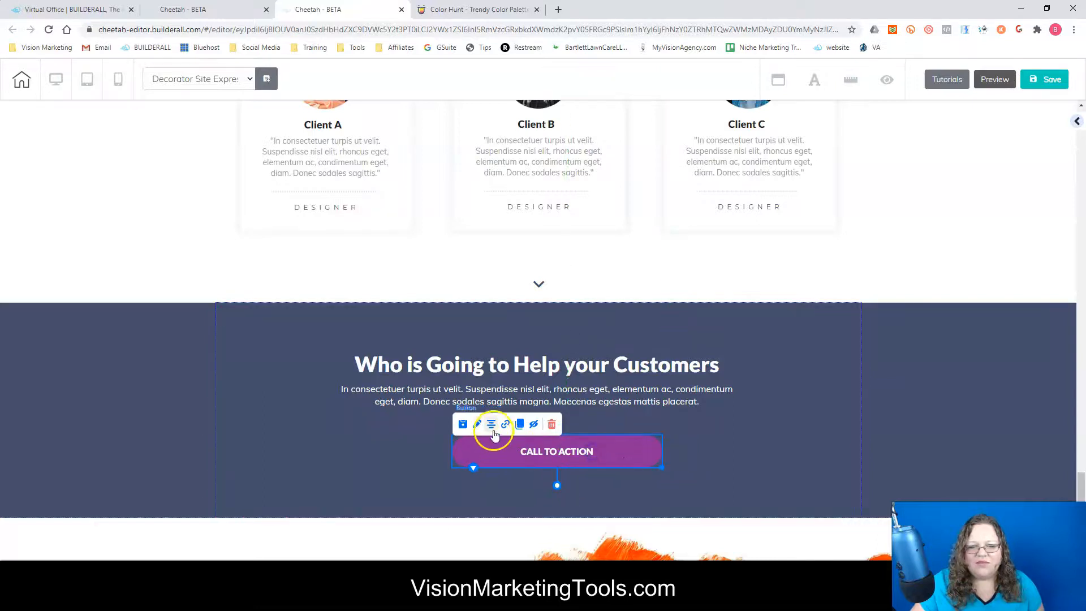
pyautogui.click(492, 425)
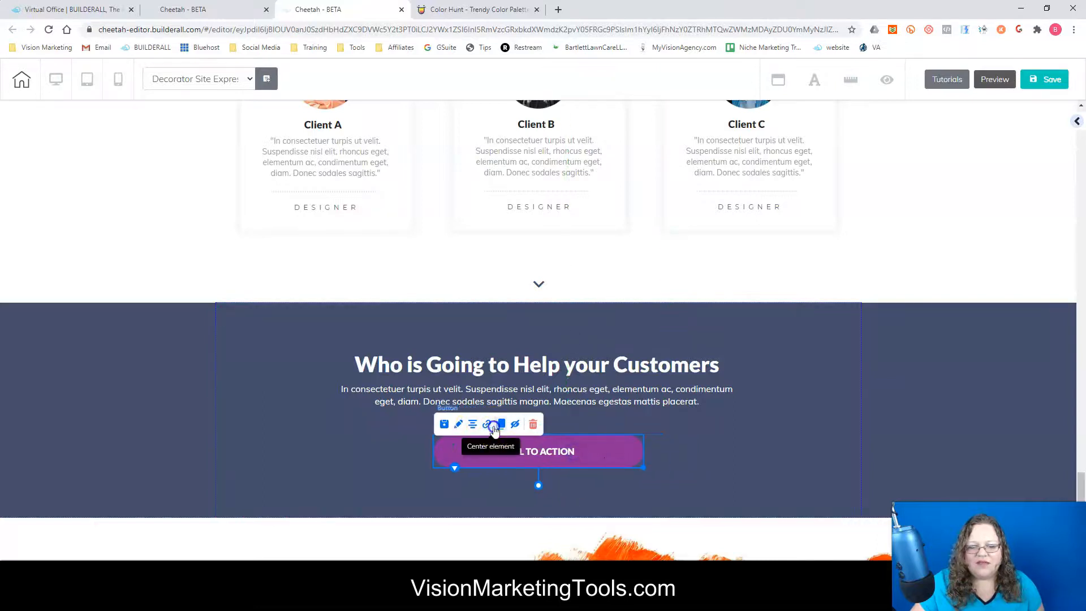
# - Save and publish the site with the replaced button and open the published website
pyautogui.click(1055, 77)
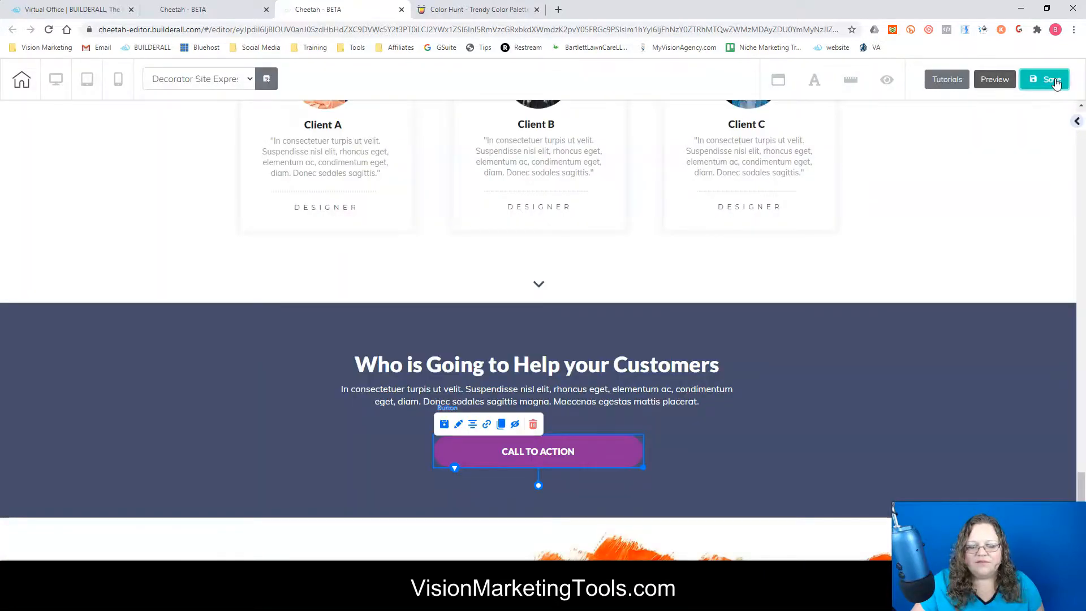
pyautogui.click(1055, 80)
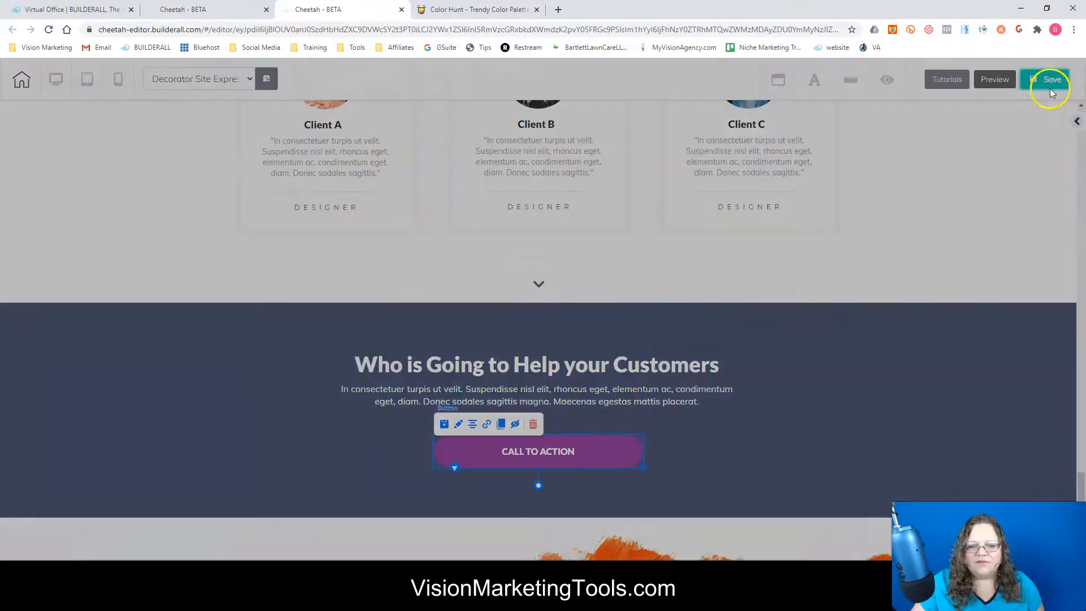
pyautogui.click(619, 377)
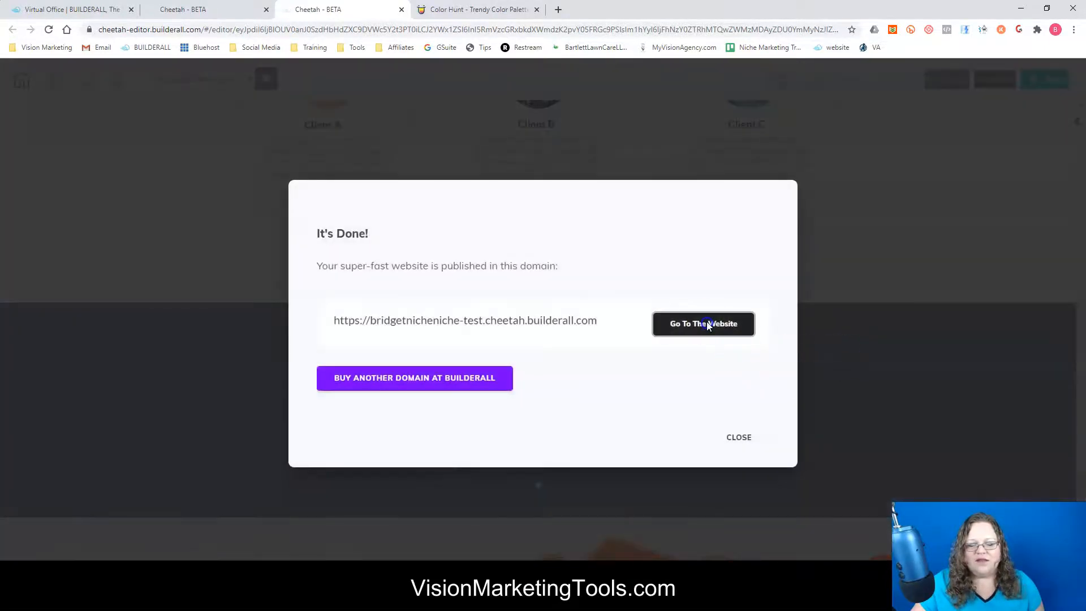
pyautogui.click(707, 322)
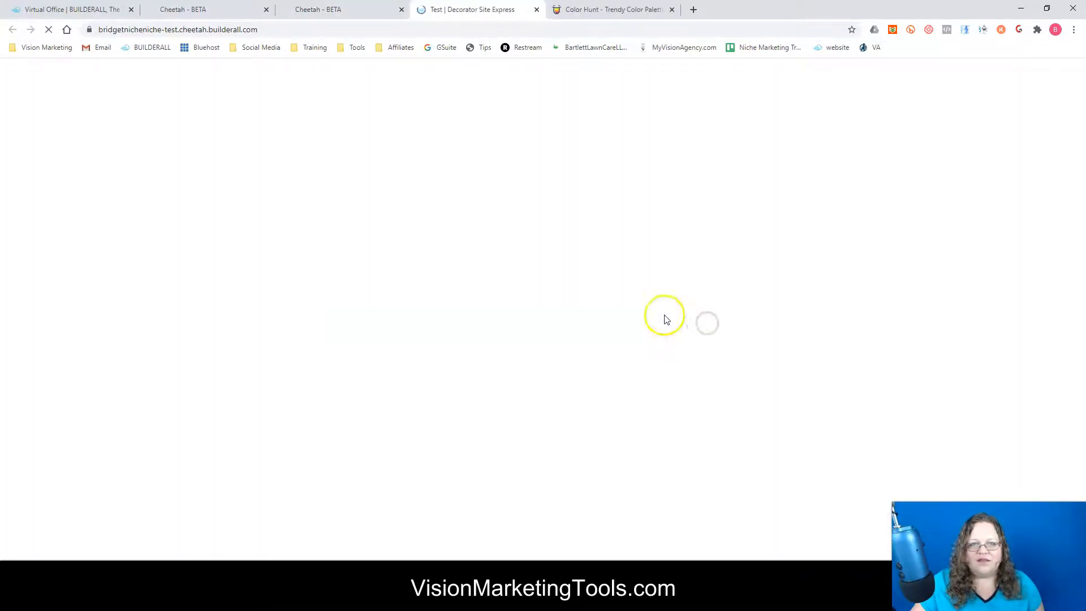
# - Examine the new Call to Action button and its hover color on the published site, and return to the hero section
pyautogui.scroll(-8, 791, 275)
pyautogui.scroll(-20, 826, 278)
pyautogui.scroll(-15, 828, 277)
pyautogui.scroll(4, 827, 276)
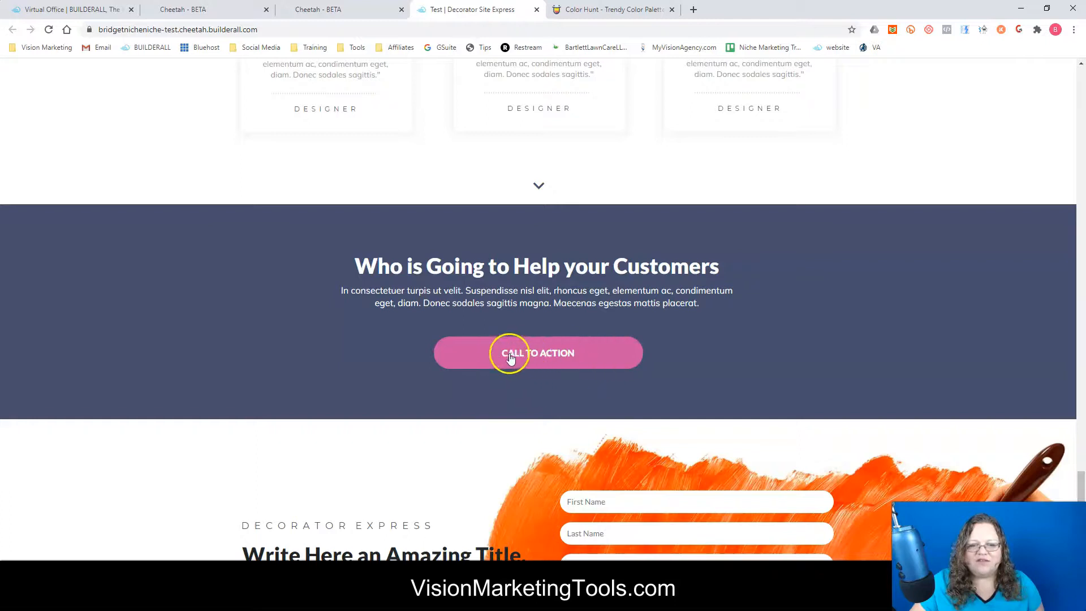
pyautogui.scroll(10, 823, 340)
pyautogui.scroll(15, 823, 343)
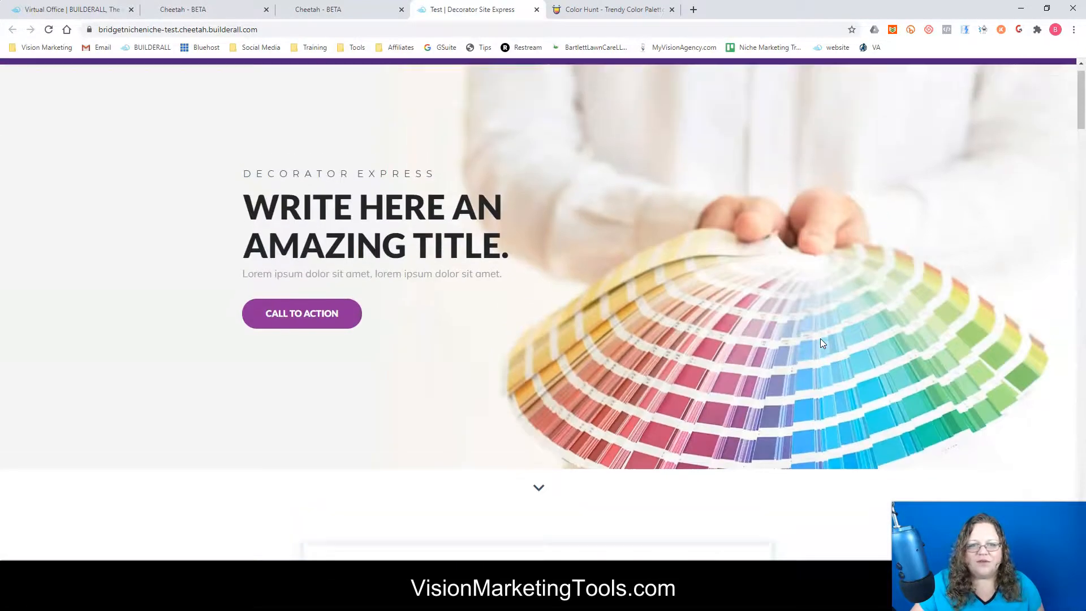
pyautogui.scroll(1, 821, 343)
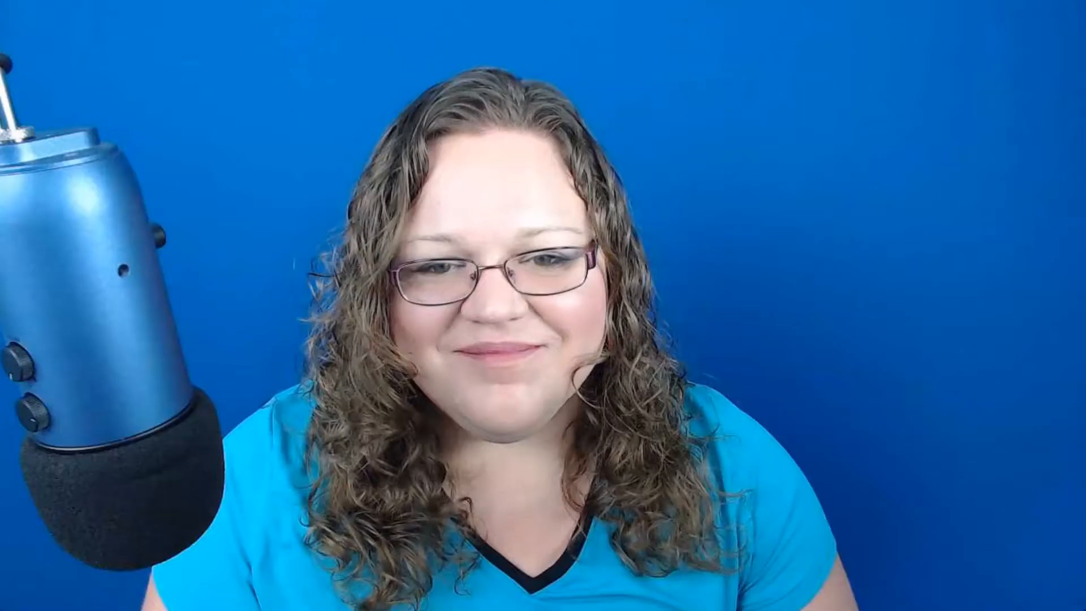